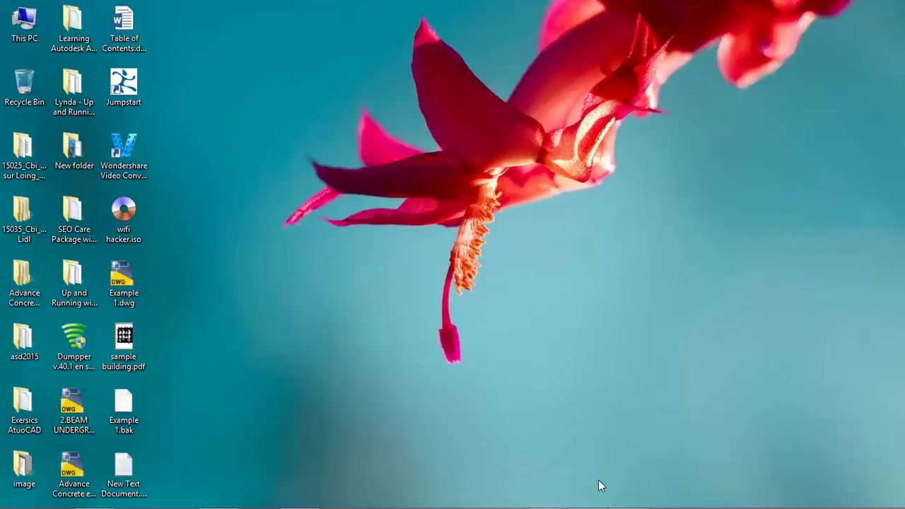
- Refresh the Windows desktop and switch to the Example 1.dwg drawing in AutoCAD
{"action": "right_click", "coordinate": [361, 280]}
{"action": "left_click", "coordinate": [382, 315]}
{"action": "mouse_move", "coordinate": [92, 496]}
{"action": "left_click", "coordinate": [200, 408]}
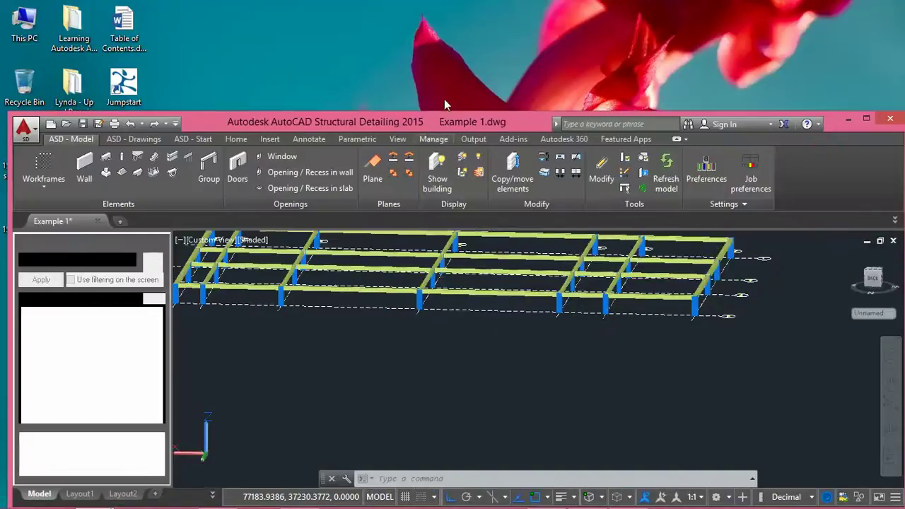
- Maximize the AutoCAD window, then orbit, zoom and pan around Example 1's 3D frame
{"action": "double_click", "coordinate": [497, 122]}
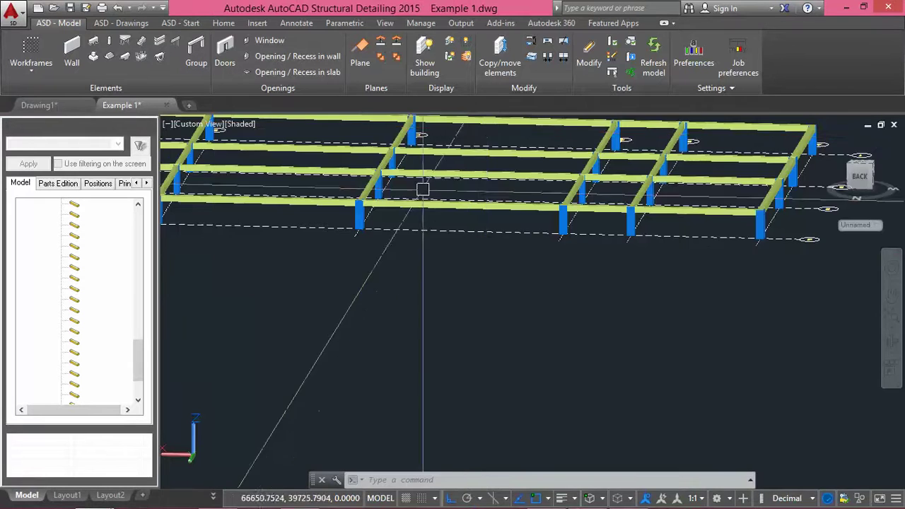
{"action": "mouse_move", "coordinate": [430, 253]}
{"action": "middle_mouse_down", "text": "shift"}
{"action": "mouse_move", "coordinate": [523, 295]}
{"action": "mouse_move", "coordinate": [350, 275]}
{"action": "middle_mouse_up", "text": "shift"}
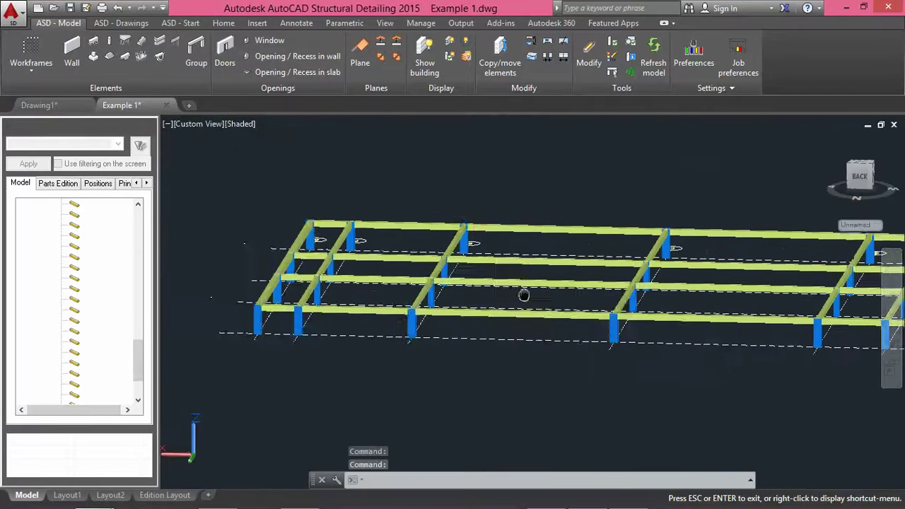
{"action": "scroll", "coordinate": [351, 275], "scroll_direction": "up", "scroll_amount": 2}
{"action": "scroll", "coordinate": [347, 277], "scroll_direction": "up", "scroll_amount": 3}
{"action": "scroll", "coordinate": [343, 279], "scroll_direction": "up", "scroll_amount": 2}
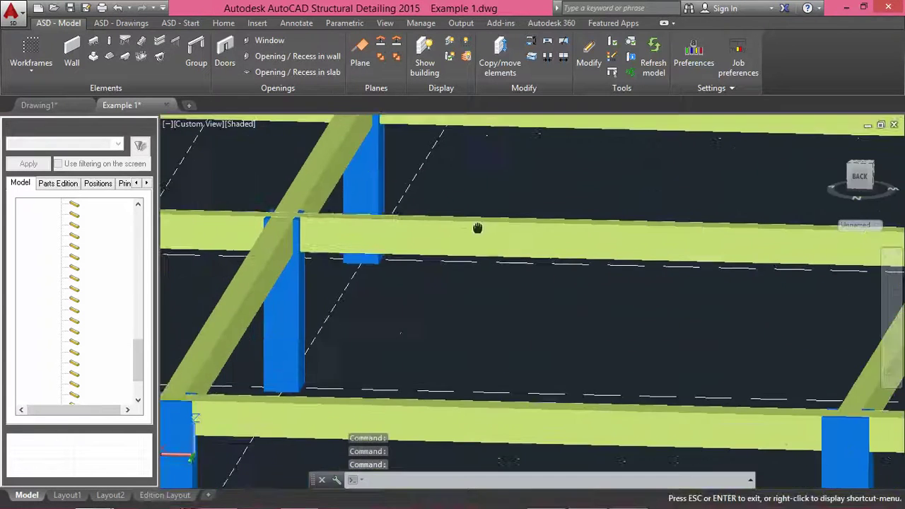
{"action": "scroll", "coordinate": [336, 283], "scroll_direction": "up", "scroll_amount": 1}
{"action": "scroll", "coordinate": [336, 283], "scroll_direction": "up", "scroll_amount": 1}
{"action": "scroll", "coordinate": [339, 284], "scroll_direction": "down", "scroll_amount": 6}
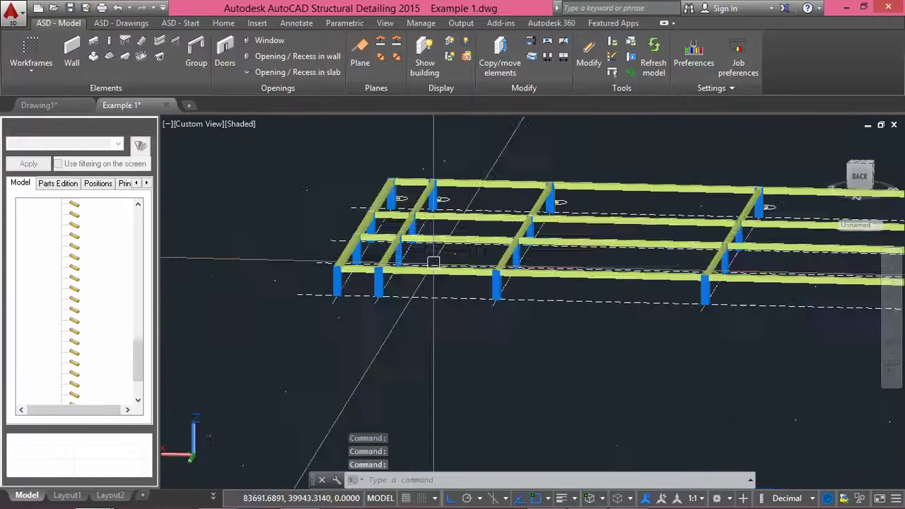
{"action": "scroll", "coordinate": [653, 271], "scroll_direction": "up", "scroll_amount": 1}
{"action": "scroll", "coordinate": [537, 262], "scroll_direction": "up", "scroll_amount": 2}
{"action": "scroll", "coordinate": [495, 255], "scroll_direction": "up", "scroll_amount": 2}
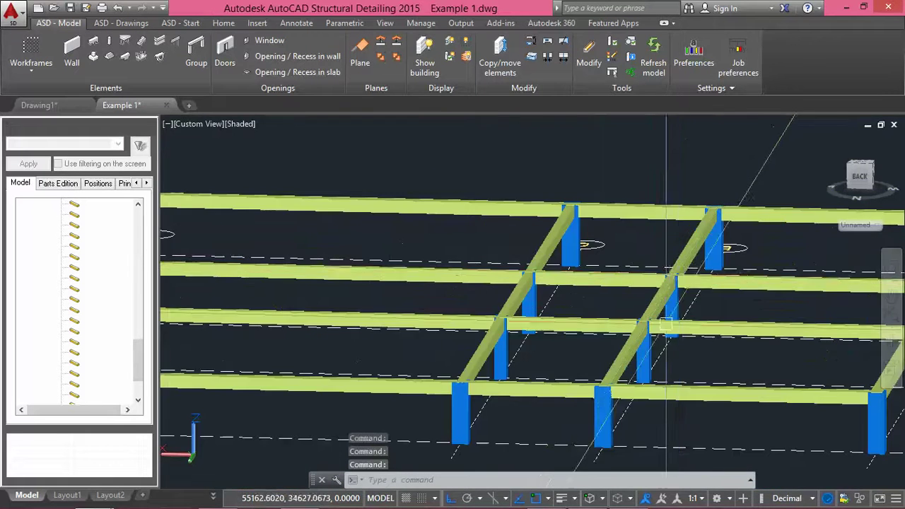
{"action": "scroll", "coordinate": [473, 250], "scroll_direction": "up", "scroll_amount": 3}
{"action": "scroll", "coordinate": [473, 250], "scroll_direction": "down", "scroll_amount": 4}
{"action": "scroll", "coordinate": [434, 257], "scroll_direction": "down", "scroll_amount": 3}
{"action": "scroll", "coordinate": [584, 254], "scroll_direction": "up", "scroll_amount": 1}
{"action": "scroll", "coordinate": [714, 228], "scroll_direction": "up", "scroll_amount": 1}
{"action": "scroll", "coordinate": [478, 247], "scroll_direction": "down", "scroll_amount": 2}
{"action": "scroll", "coordinate": [478, 247], "scroll_direction": "up", "scroll_amount": 2}
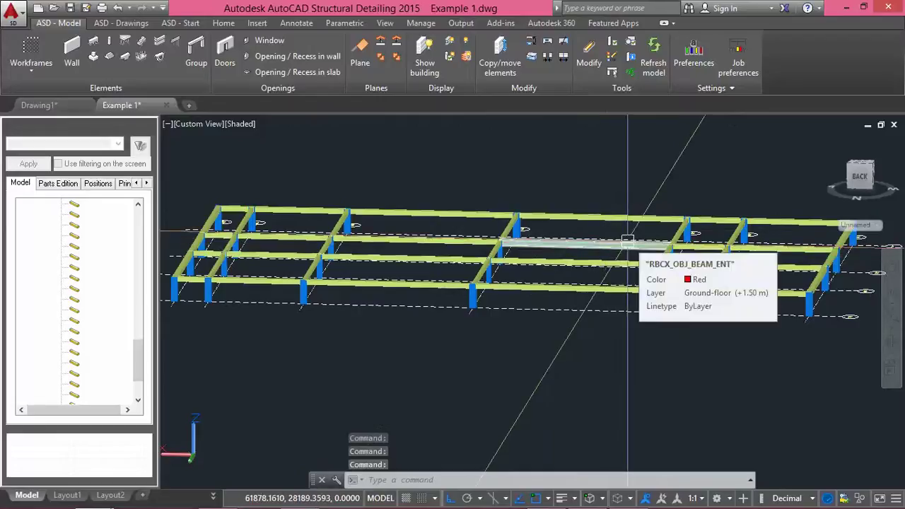
{"action": "middle_click_drag", "start_coordinate": [599, 259], "coordinate": [597, 272]}
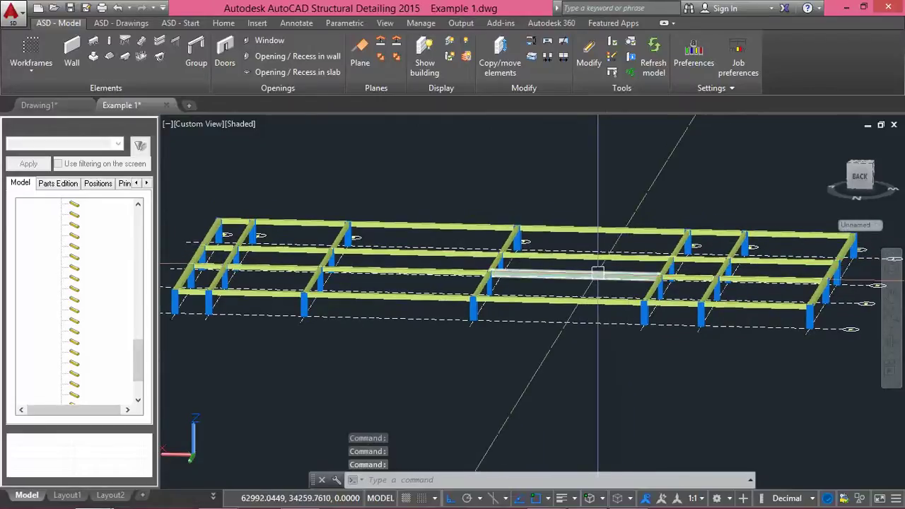
{"action": "scroll", "coordinate": [537, 296], "scroll_direction": "up", "scroll_amount": 3}
{"action": "scroll", "coordinate": [414, 318], "scroll_direction": "up", "scroll_amount": 2}
{"action": "scroll", "coordinate": [470, 368], "scroll_direction": "up", "scroll_amount": 1}
{"action": "scroll", "coordinate": [399, 296], "scroll_direction": "up", "scroll_amount": 2}
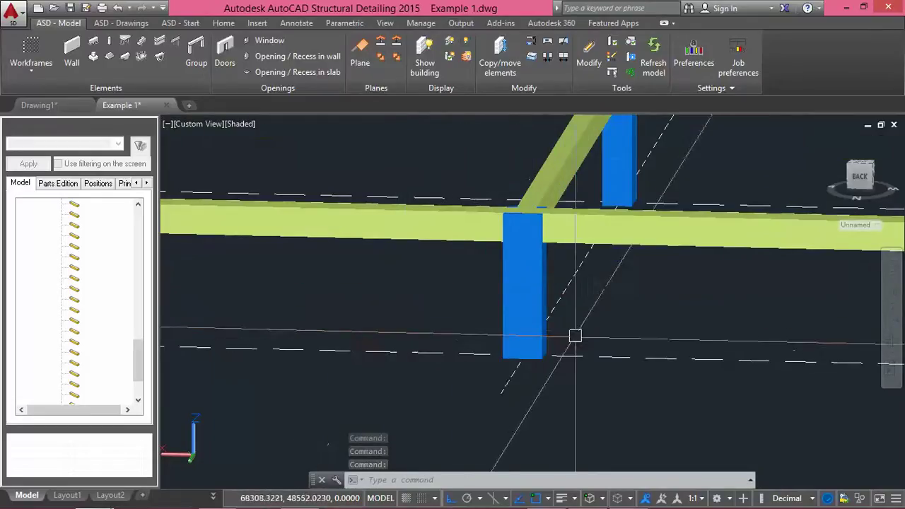
{"action": "scroll", "coordinate": [470, 325], "scroll_direction": "down", "scroll_amount": 3}
{"action": "scroll", "coordinate": [462, 289], "scroll_direction": "up", "scroll_amount": 1}
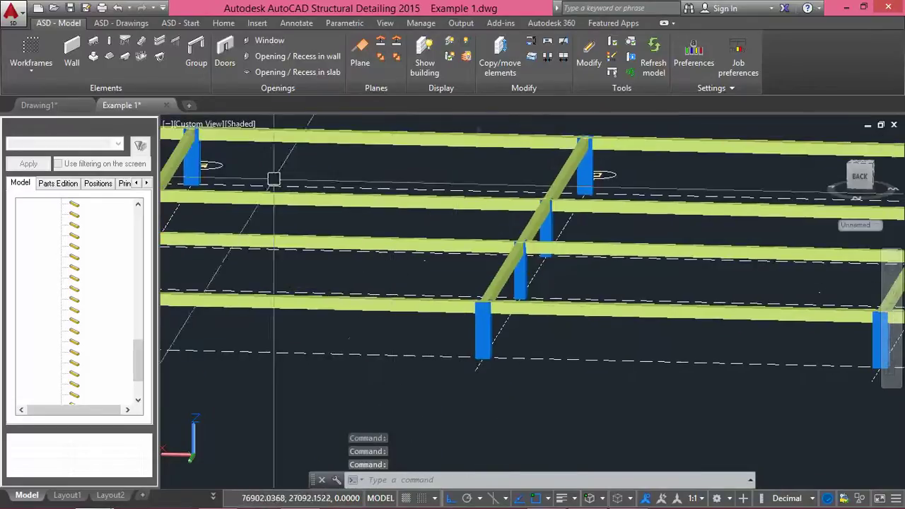
- Switch to the 2D Wireframe visual style and Top view, then centre the grid plan
{"action": "left_click", "coordinate": [233, 124]}
{"action": "left_click", "coordinate": [244, 155]}
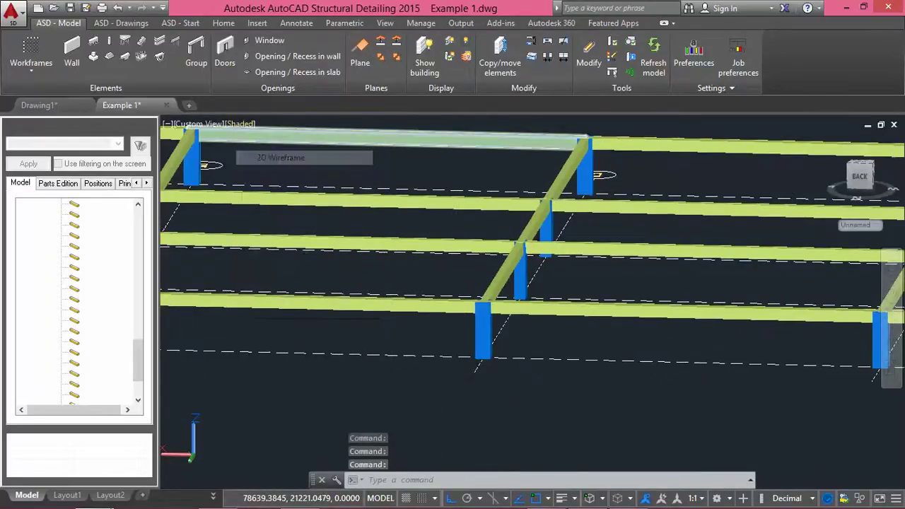
{"action": "left_click", "coordinate": [200, 124]}
{"action": "left_click", "coordinate": [219, 155]}
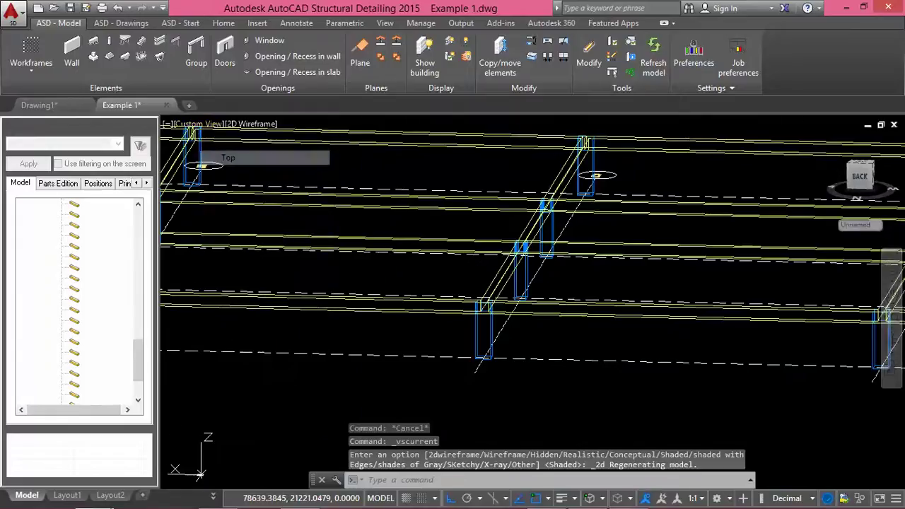
{"action": "scroll", "coordinate": [313, 187], "scroll_direction": "up", "scroll_amount": 4}
{"action": "scroll", "coordinate": [391, 238], "scroll_direction": "down", "scroll_amount": 4}
{"action": "scroll", "coordinate": [353, 162], "scroll_direction": "down", "scroll_amount": 2}
{"action": "middle_click_drag", "start_coordinate": [353, 172], "coordinate": [354, 181]}
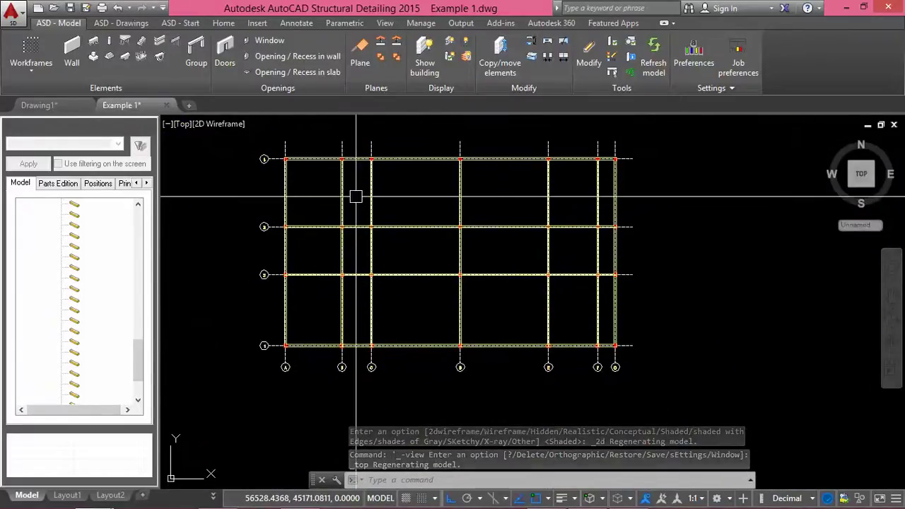
- Open the spread footing definition and check its Vertical definition settings
{"action": "left_click", "coordinate": [96, 61]}
{"action": "left_click_drag", "start_coordinate": [119, 18], "coordinate": [394, 126]}
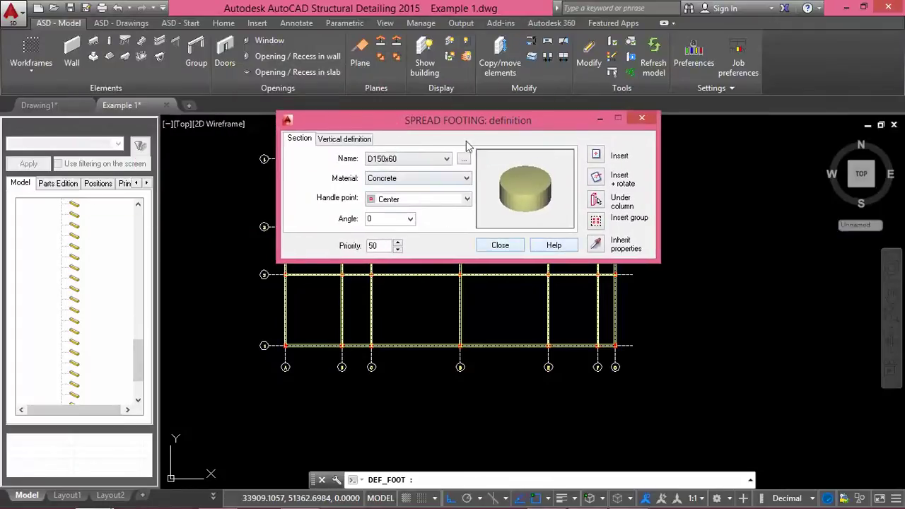
{"action": "left_click", "coordinate": [329, 141]}
{"action": "left_click", "coordinate": [300, 140]}
- Start a new footing type from the Spread footing list
{"action": "left_click", "coordinate": [463, 162]}
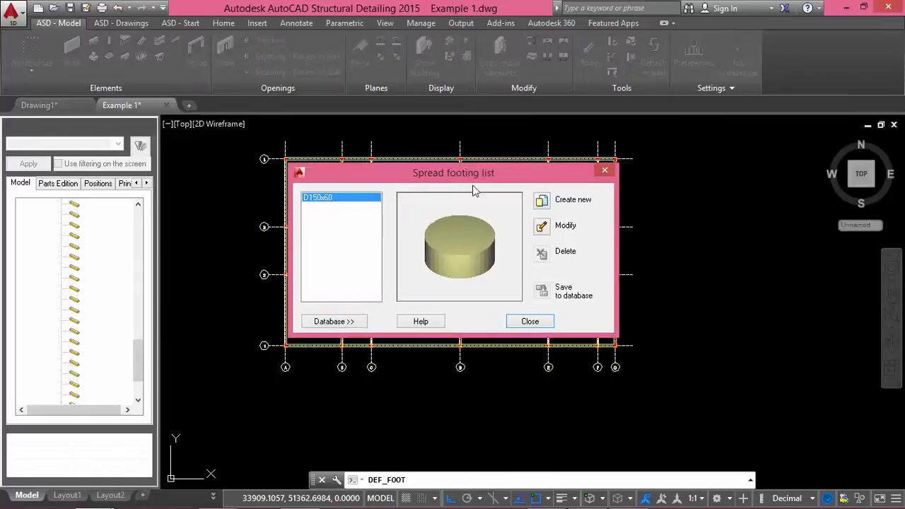
{"action": "left_click", "coordinate": [542, 202]}
{"action": "left_click_drag", "start_coordinate": [277, 11], "coordinate": [488, 51]}
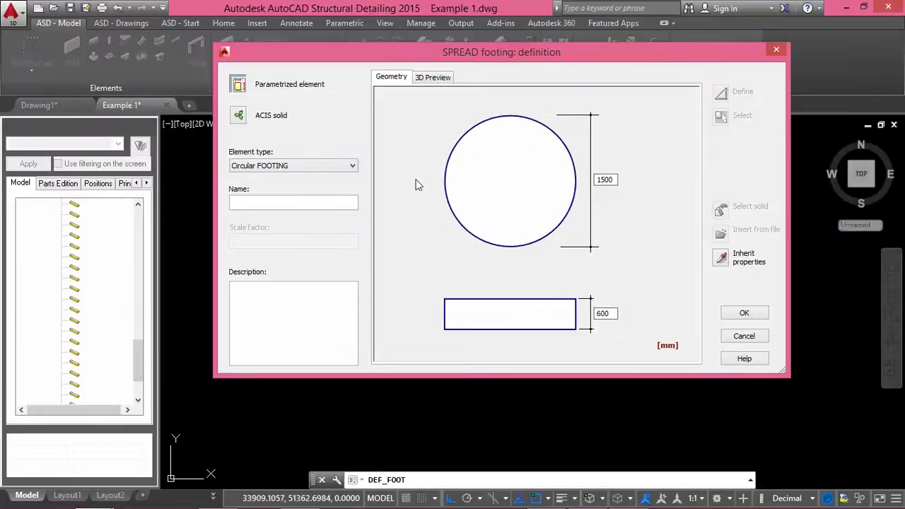
- Preview the circular footing in 3D, then close and restart the new footing type
{"action": "left_click", "coordinate": [434, 78]}
{"action": "left_click", "coordinate": [775, 51]}
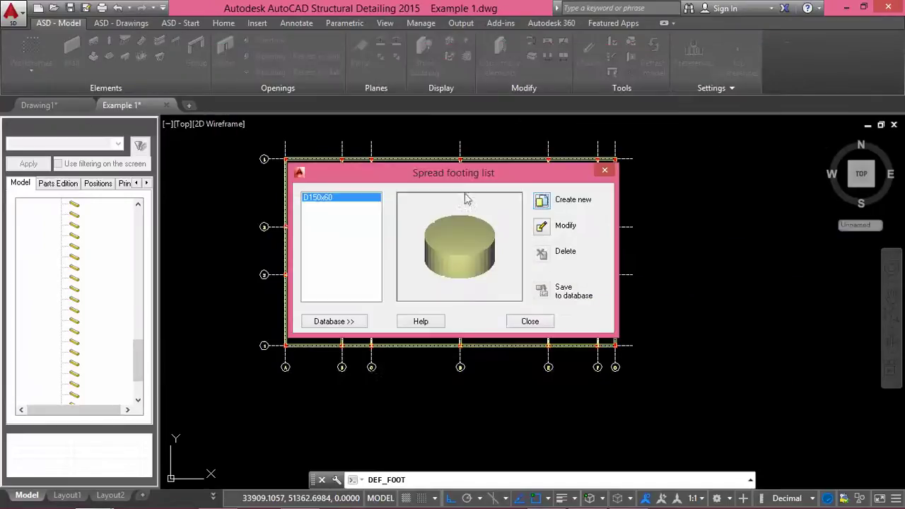
{"action": "left_click", "coordinate": [542, 202]}
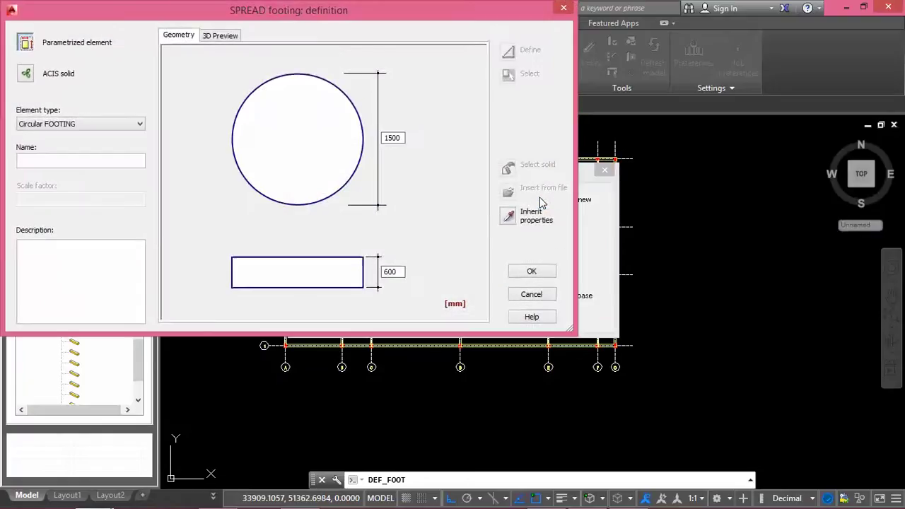
- Try footing element types and set Rectangular FOOTING with a pier
{"action": "left_click", "coordinate": [55, 126]}
{"action": "left_click", "coordinate": [67, 137]}
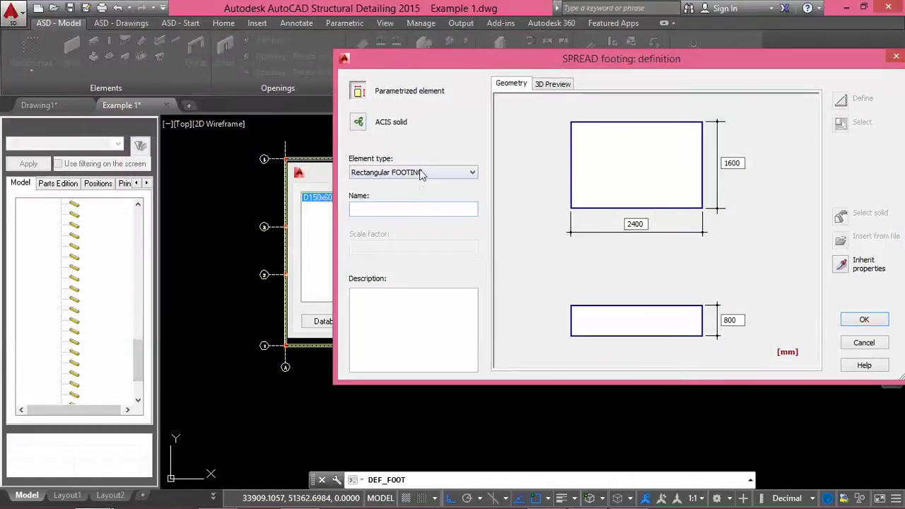
{"action": "left_click", "coordinate": [385, 172]}
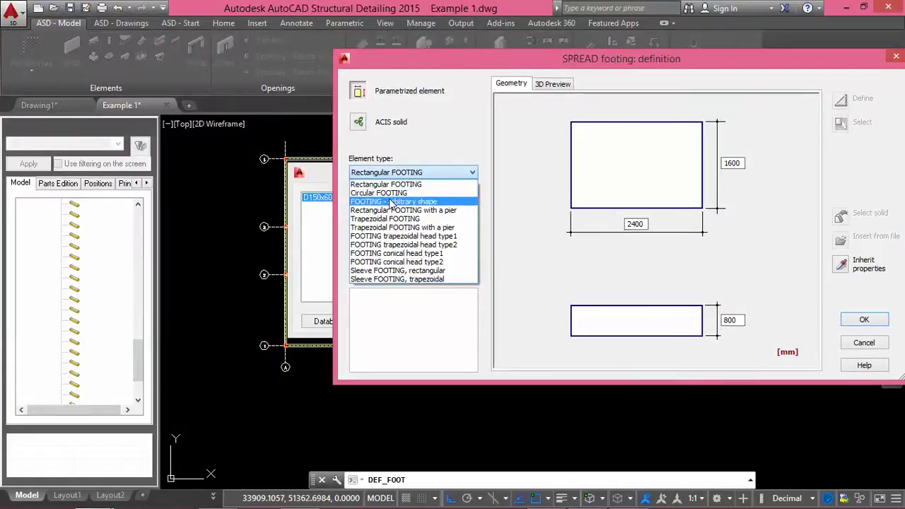
{"action": "left_click", "coordinate": [407, 193]}
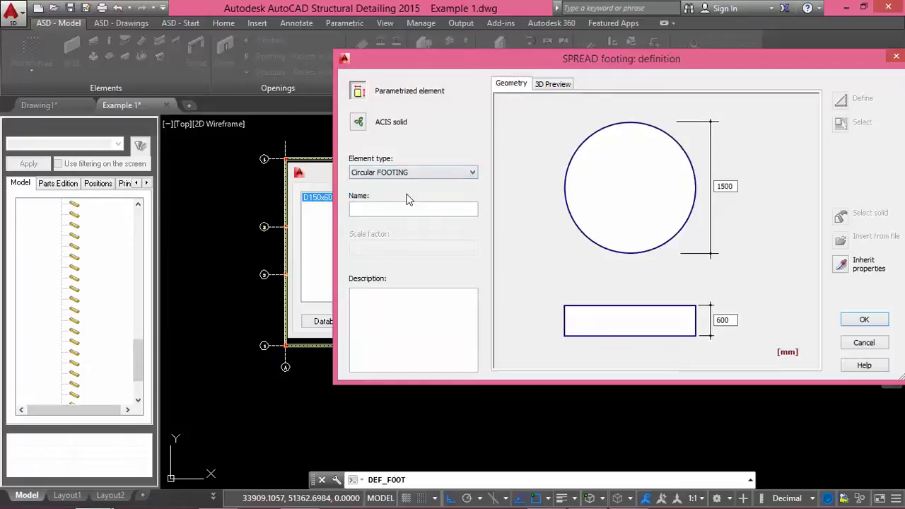
{"action": "left_click", "coordinate": [404, 176]}
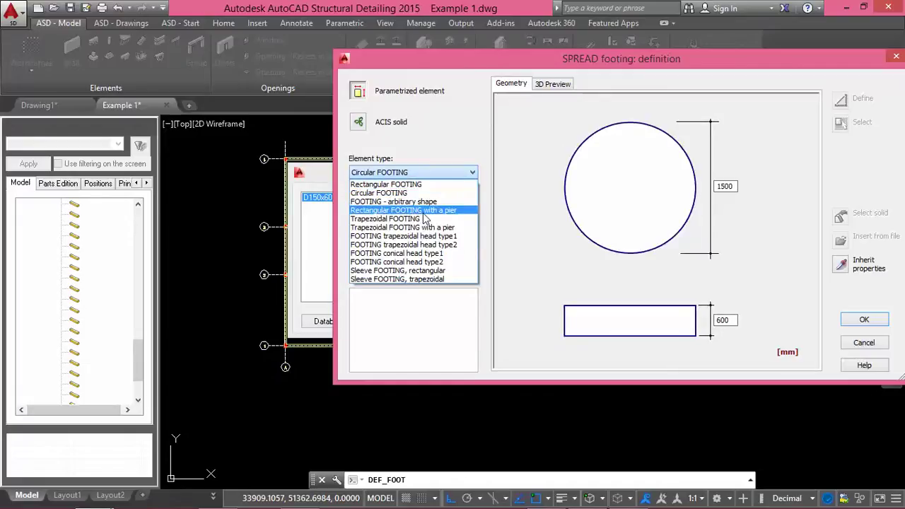
{"action": "left_click", "coordinate": [424, 211]}
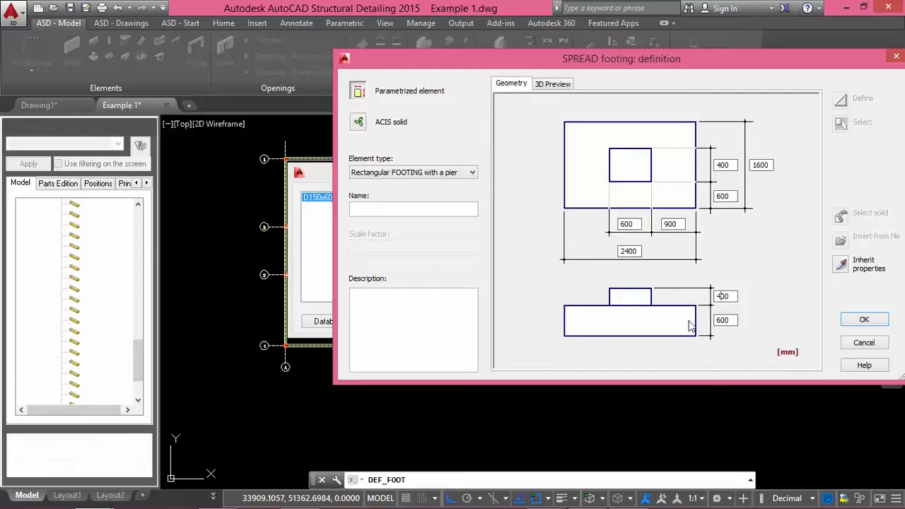
{"action": "left_click", "coordinate": [374, 175]}
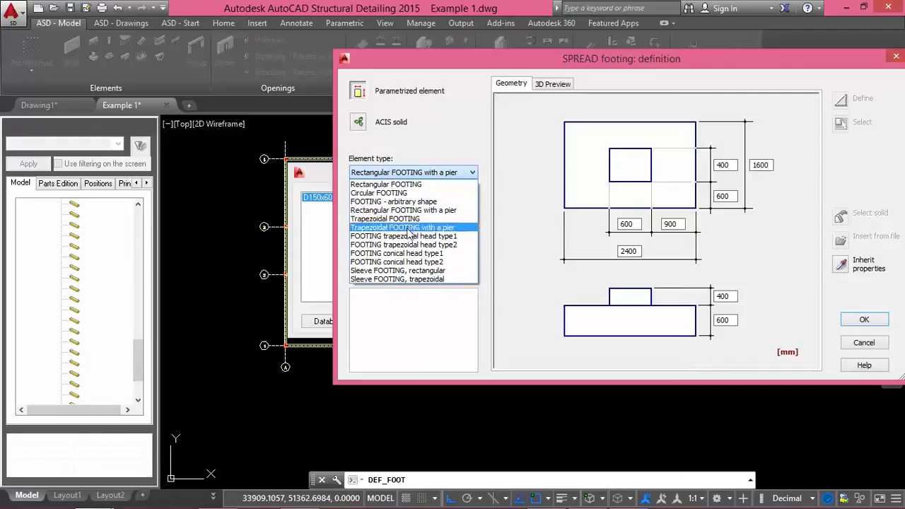
{"action": "left_click", "coordinate": [583, 64]}
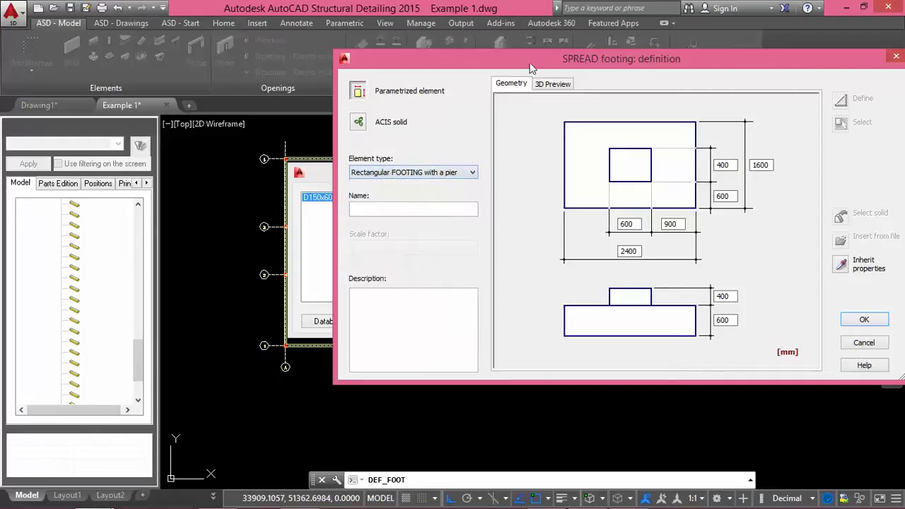
{"action": "left_click_drag", "start_coordinate": [509, 65], "coordinate": [434, 61]}
- Preview the trapezoidal, trapezoidal-with-pier, trapezoidal head and conical head footing types
{"action": "left_click", "coordinate": [328, 167]}
{"action": "left_click", "coordinate": [330, 214]}
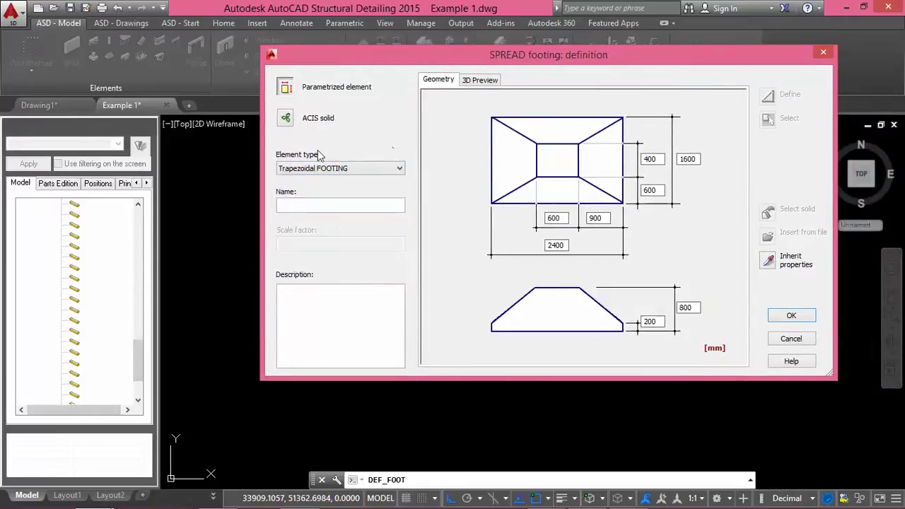
{"action": "left_click", "coordinate": [319, 168]}
{"action": "left_click", "coordinate": [311, 223]}
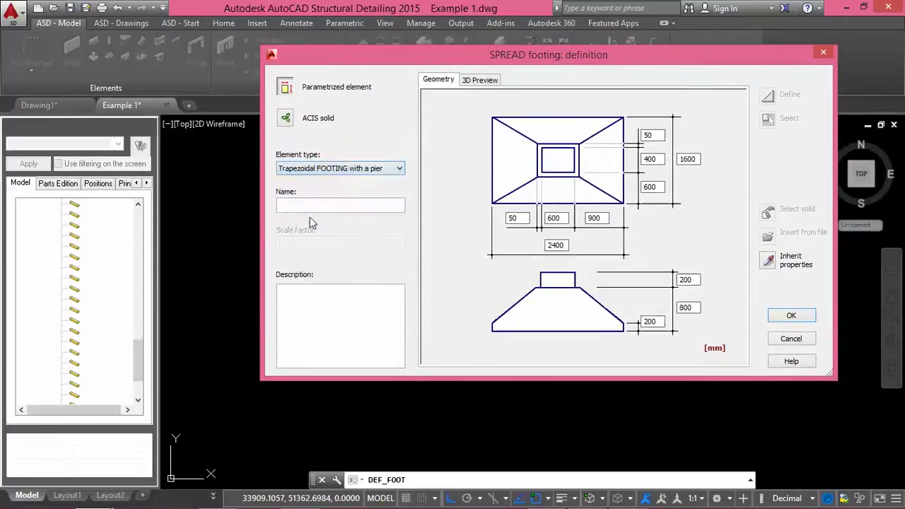
{"action": "left_click", "coordinate": [331, 168]}
{"action": "left_click", "coordinate": [326, 232]}
{"action": "left_click", "coordinate": [334, 168]}
{"action": "left_click", "coordinate": [327, 241]}
{"action": "left_click", "coordinate": [345, 168]}
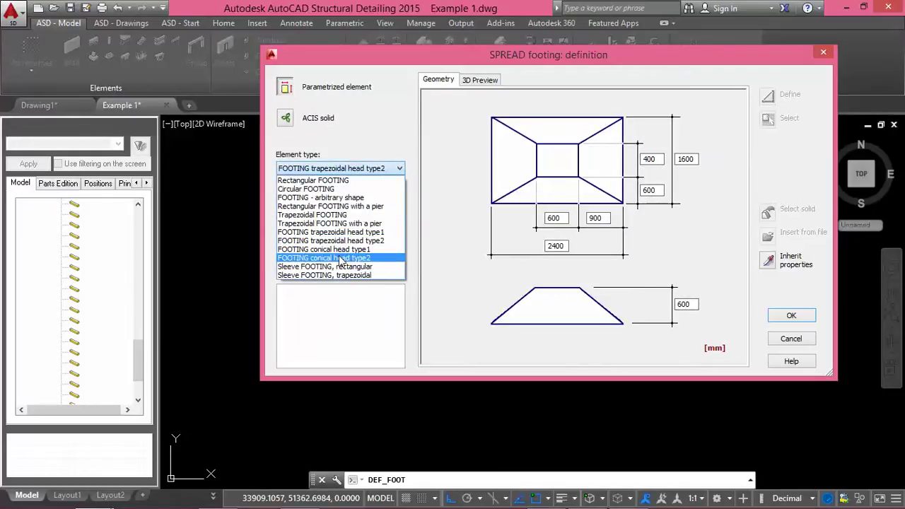
{"action": "left_click", "coordinate": [340, 258]}
{"action": "left_click", "coordinate": [350, 169]}
{"action": "left_click", "coordinate": [353, 243]}
{"action": "left_click", "coordinate": [344, 169]}
{"action": "left_click", "coordinate": [338, 232]}
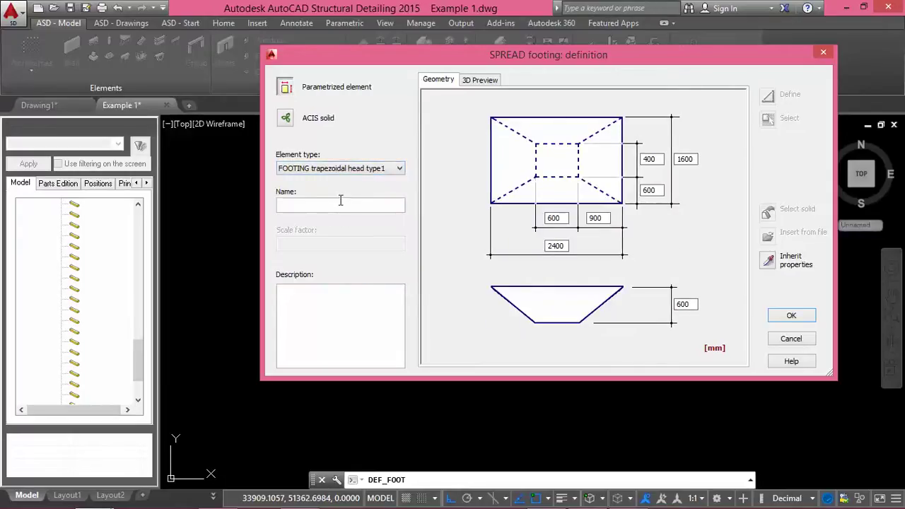
- Compare arbitrary, circular and pier footing shapes, then settle on plain Rectangular FOOTING
{"action": "left_click", "coordinate": [362, 172]}
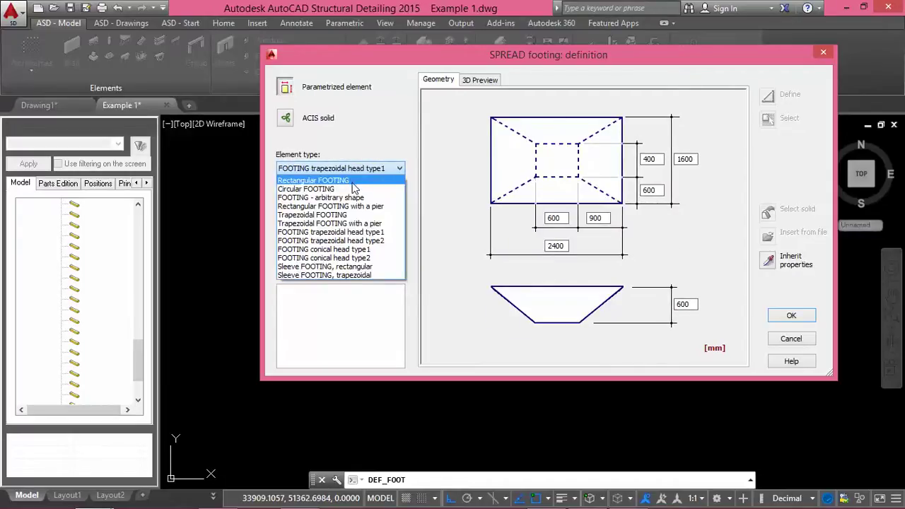
{"action": "left_click", "coordinate": [353, 181]}
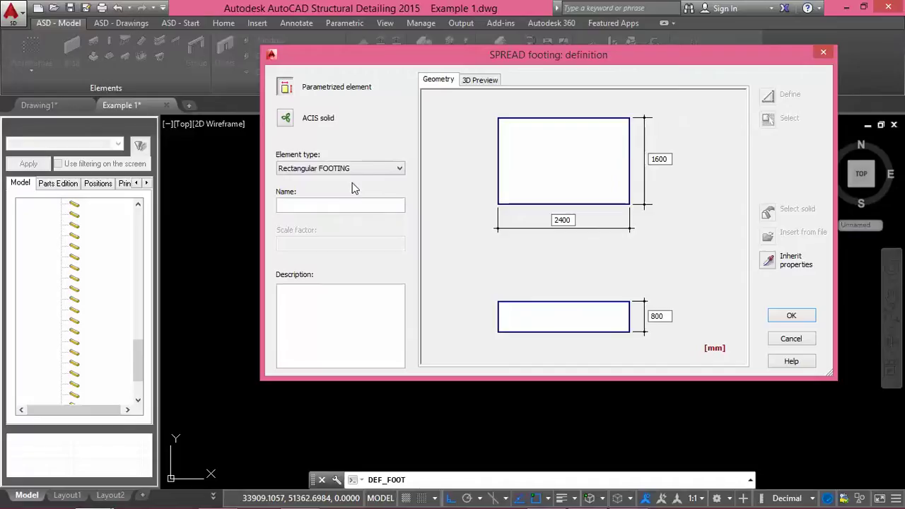
{"action": "left_click", "coordinate": [327, 174]}
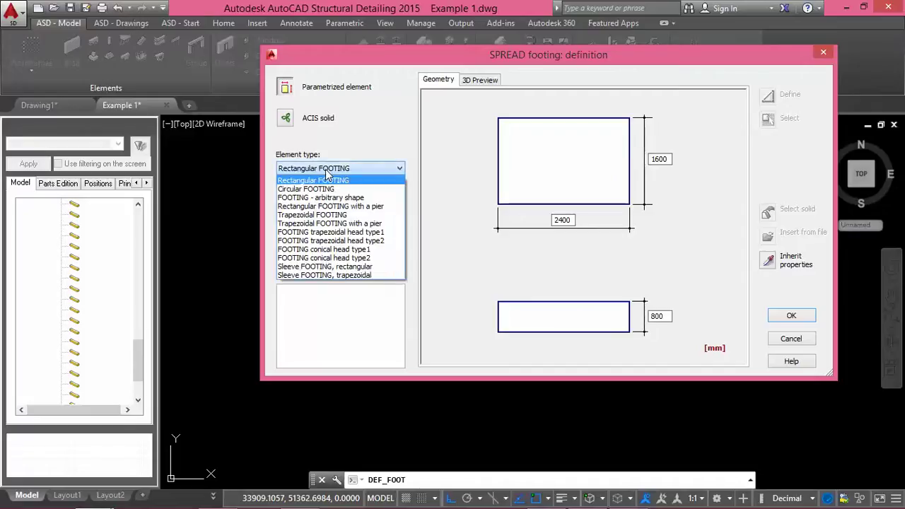
{"action": "left_click", "coordinate": [328, 198]}
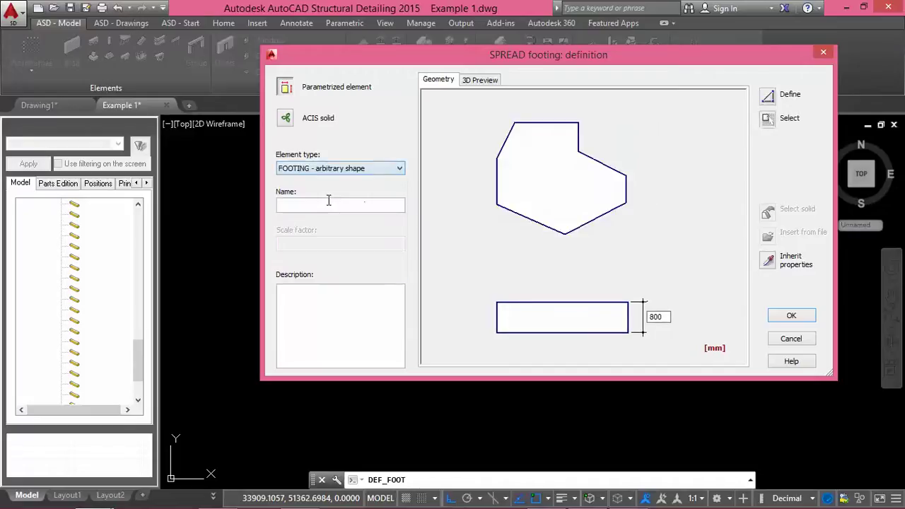
{"action": "left_click", "coordinate": [332, 171]}
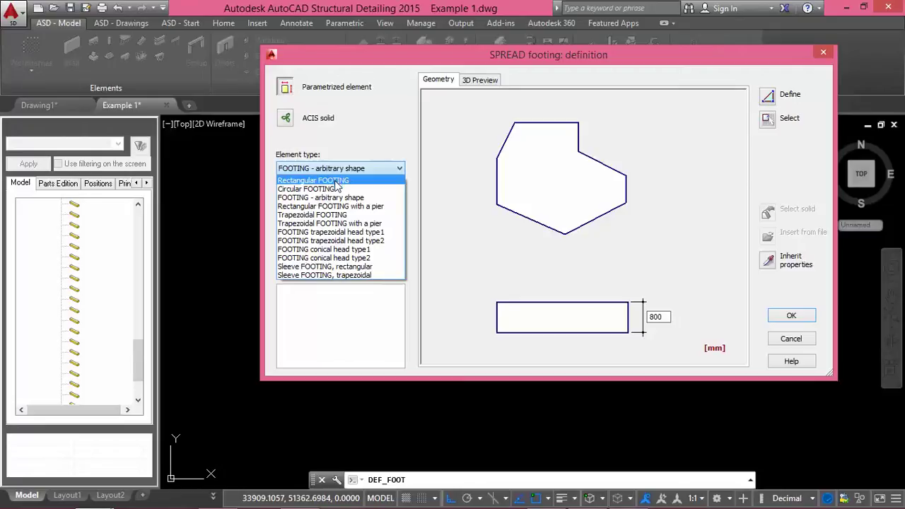
{"action": "left_click", "coordinate": [335, 188]}
{"action": "left_click", "coordinate": [336, 171]}
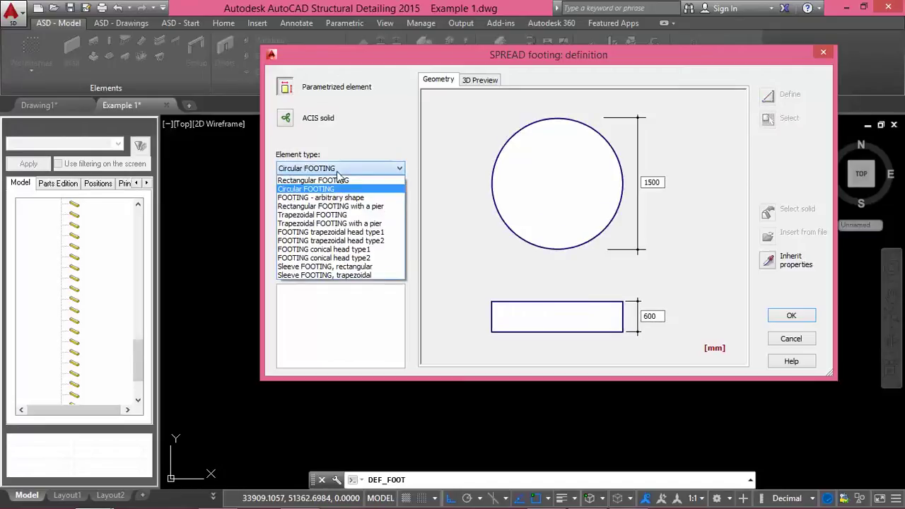
{"action": "left_click", "coordinate": [339, 206]}
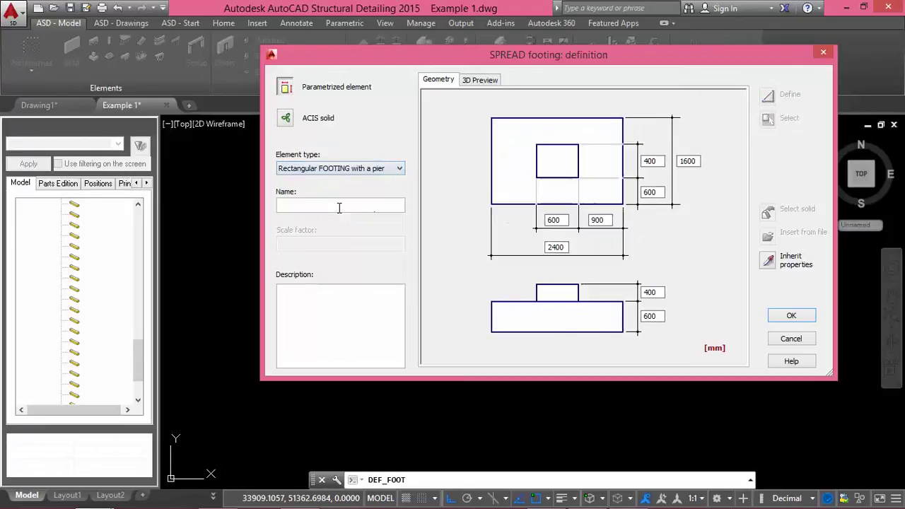
{"action": "double_click", "coordinate": [652, 316]}
{"action": "left_click", "coordinate": [361, 170]}
{"action": "left_click", "coordinate": [332, 179]}
{"action": "left_click_drag", "start_coordinate": [509, 55], "coordinate": [390, 89]}
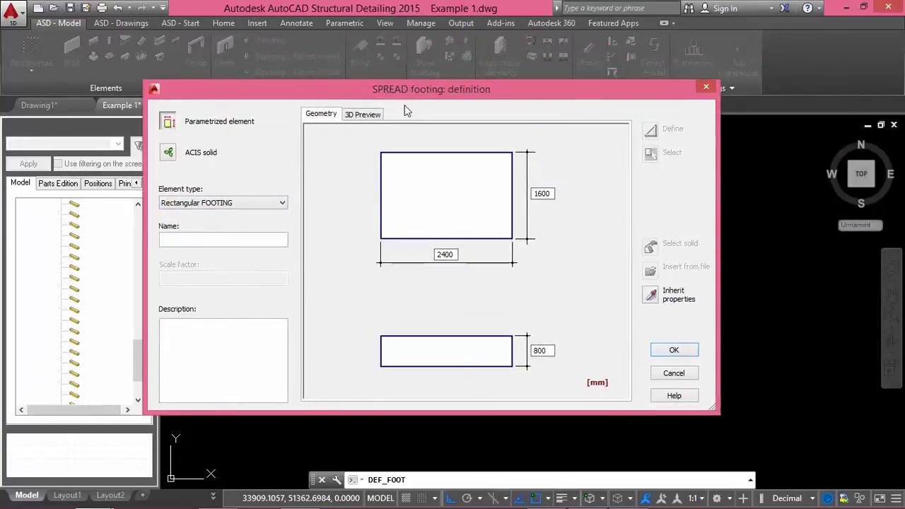
- Enter the footing name Pile Cap 1
{"action": "left_click", "coordinate": [205, 240]}
{"action": "type", "text": "Pile"}
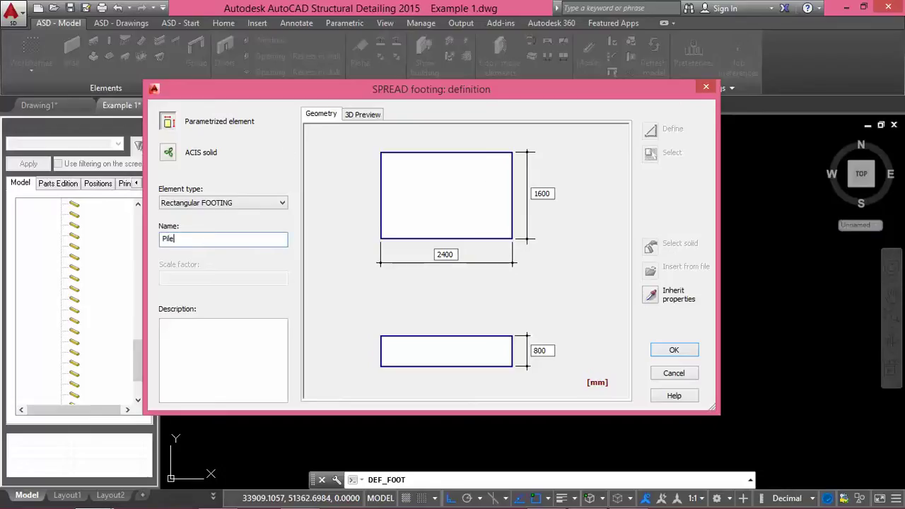
{"action": "type", "text": " Cap 1"}
{"action": "left_click", "coordinate": [209, 333]}
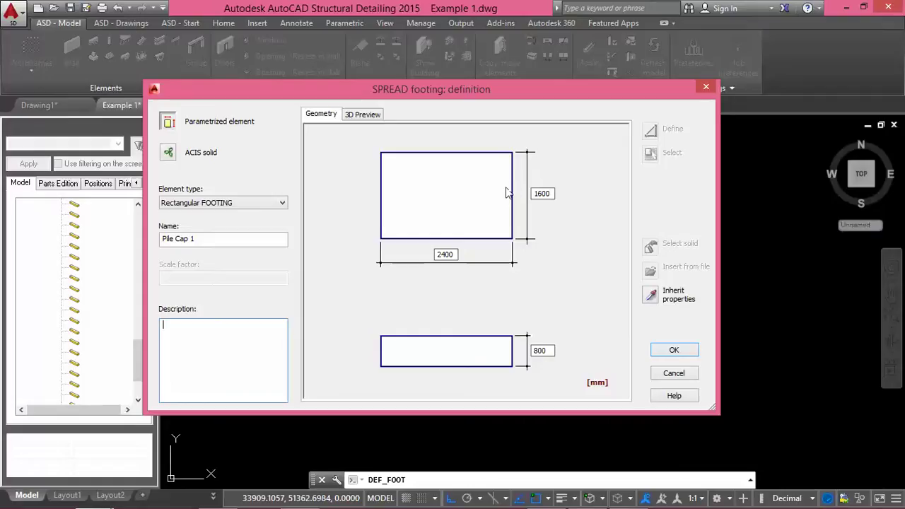
- Change the footing dimensions to 2500 width, 2000 length and 1200 height
{"action": "double_click", "coordinate": [454, 255]}
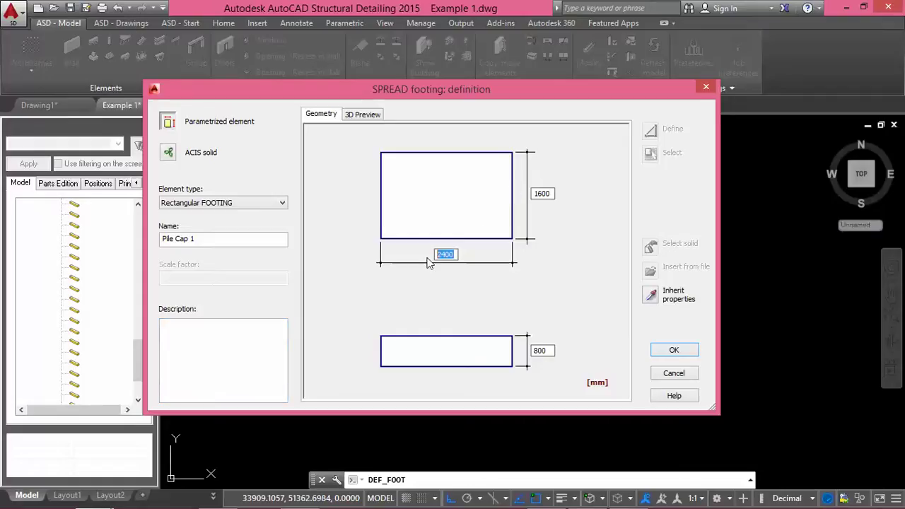
{"action": "left_click", "coordinate": [450, 255]}
{"action": "key", "text": "Tab"}
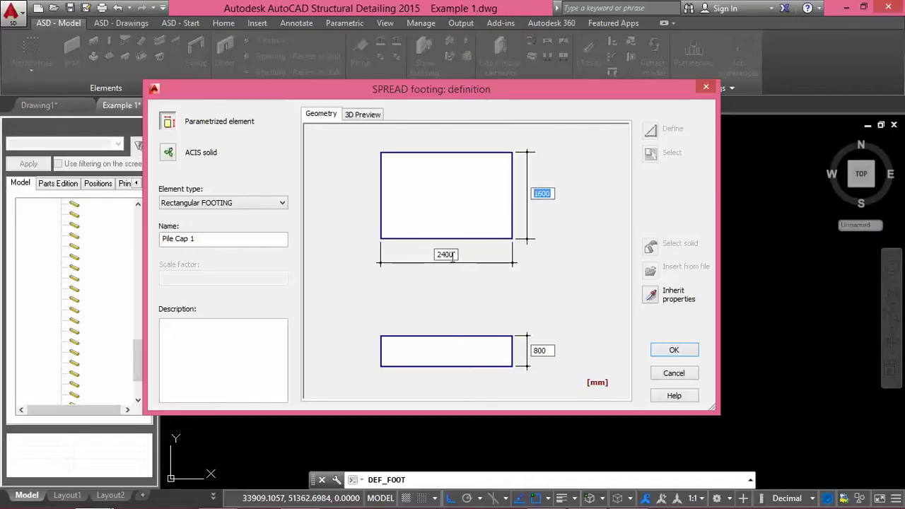
{"action": "double_click", "coordinate": [457, 254]}
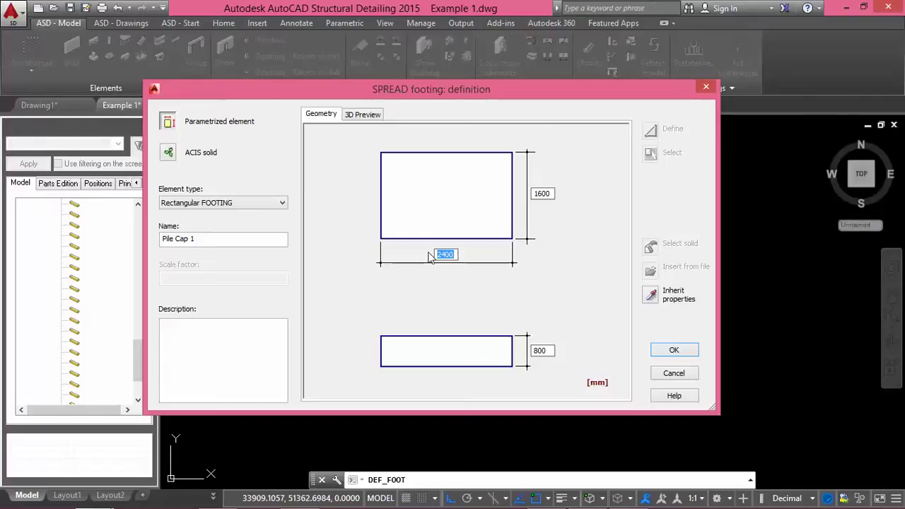
{"action": "type", "text": "25"}
{"action": "double_click", "coordinate": [542, 193]}
{"action": "type", "text": "2"}
{"action": "double_click", "coordinate": [547, 350]}
{"action": "type", "text": "120"}
- Preview the footing in 3D, toggle ACIS solid back to Parametrized, and dismiss the unique-name warning
{"action": "left_click", "coordinate": [355, 118]}
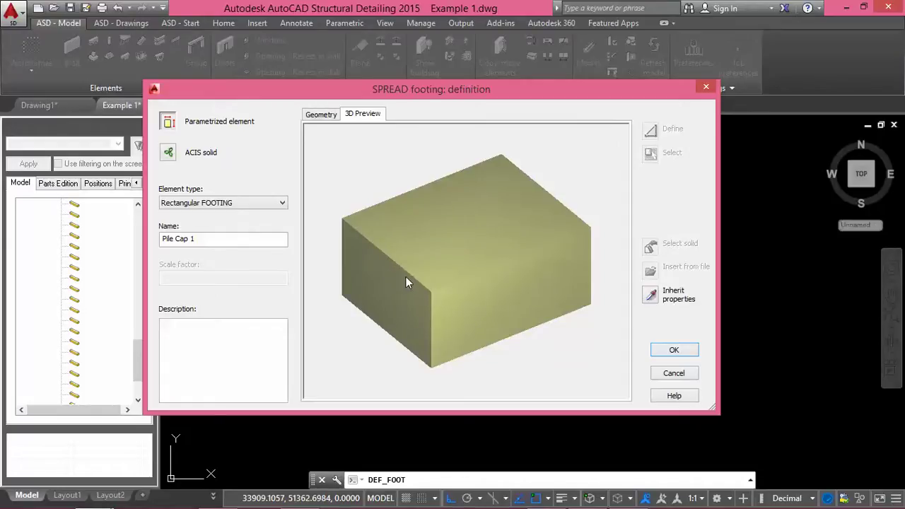
{"action": "left_click", "coordinate": [170, 154]}
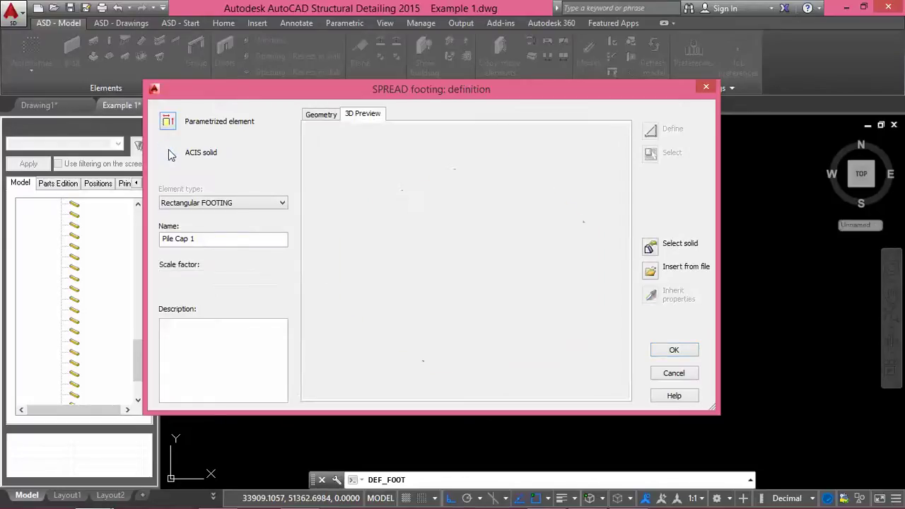
{"action": "left_click", "coordinate": [168, 122]}
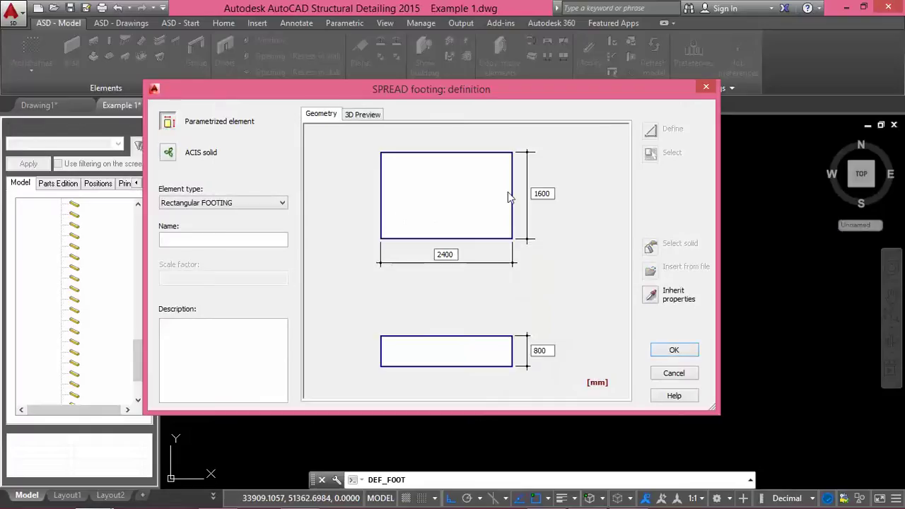
{"action": "left_click", "coordinate": [372, 116]}
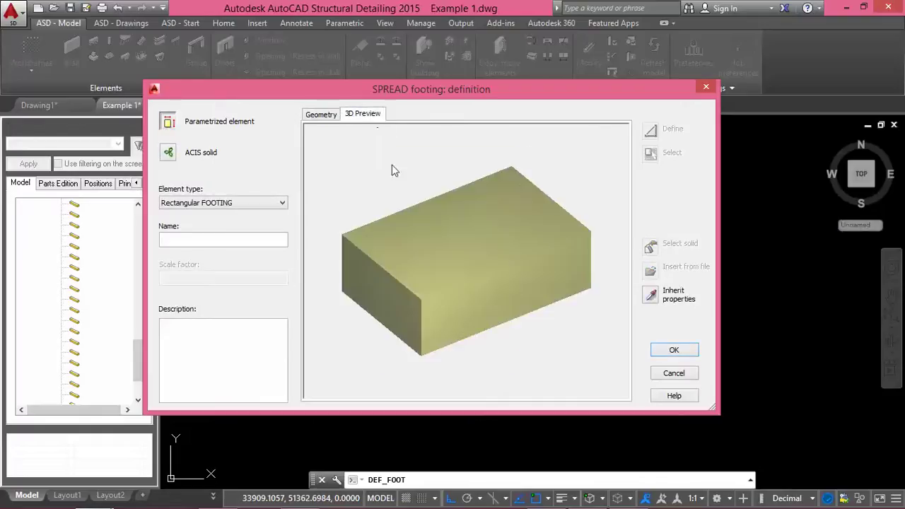
{"action": "left_click", "coordinate": [674, 350]}
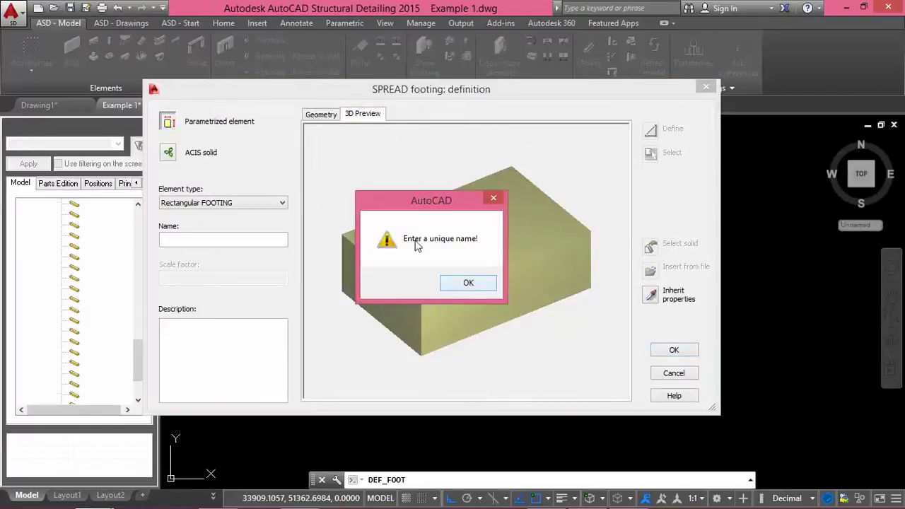
{"action": "left_click", "coordinate": [463, 283]}
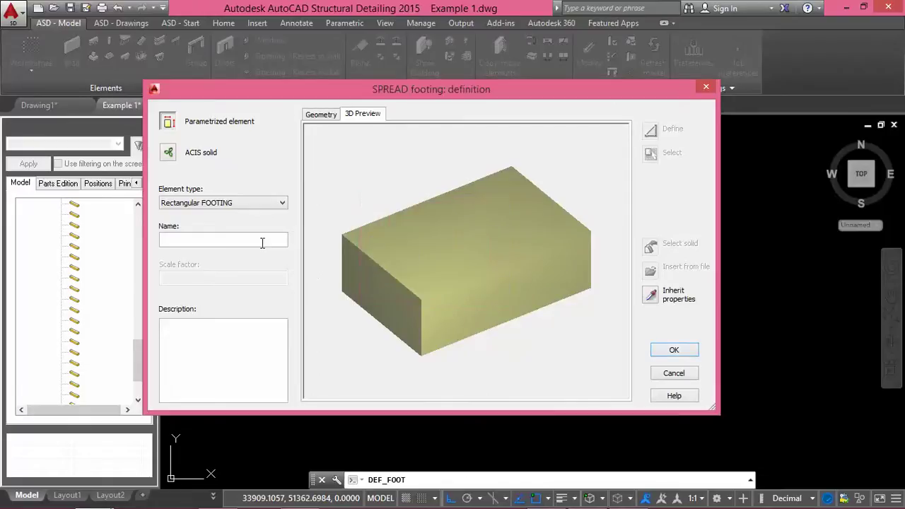
- Re-enter the footing dimensions: 1200 thickness, 2500 width and 2000 length
{"action": "left_click", "coordinate": [325, 118]}
{"action": "left_click", "coordinate": [539, 350]}
{"action": "type", "text": "1200"}
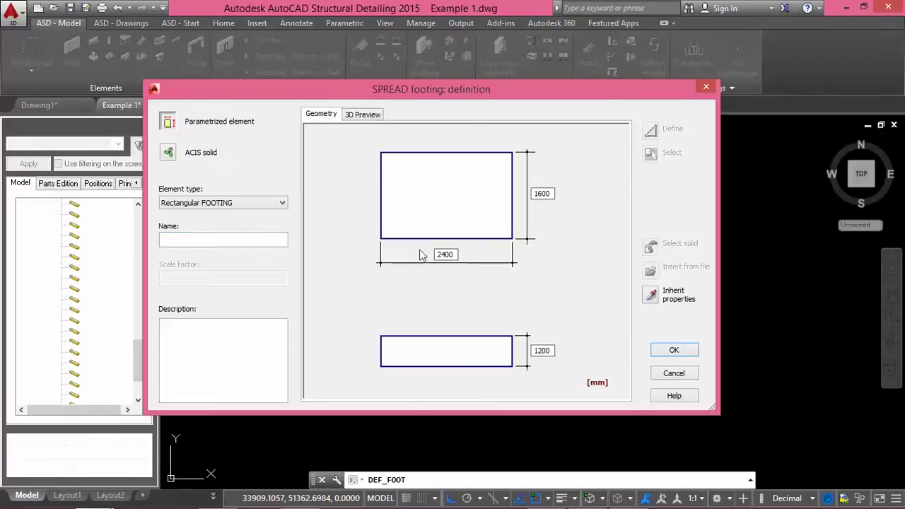
{"action": "double_click", "coordinate": [445, 255]}
{"action": "type", "text": "2500"}
{"action": "double_click", "coordinate": [544, 193]}
{"action": "type", "text": "2000"}
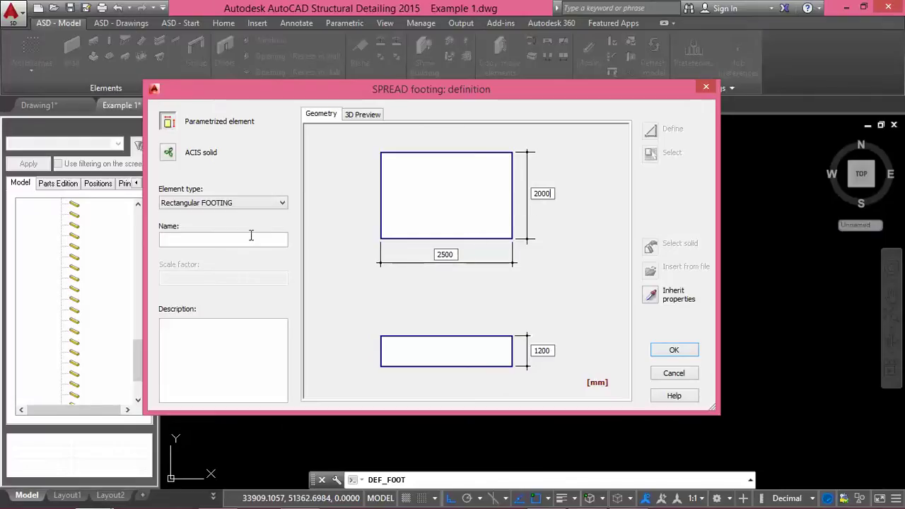
- Name the footing Pile Cap 1 and accept the definition
{"action": "left_click", "coordinate": [251, 239]}
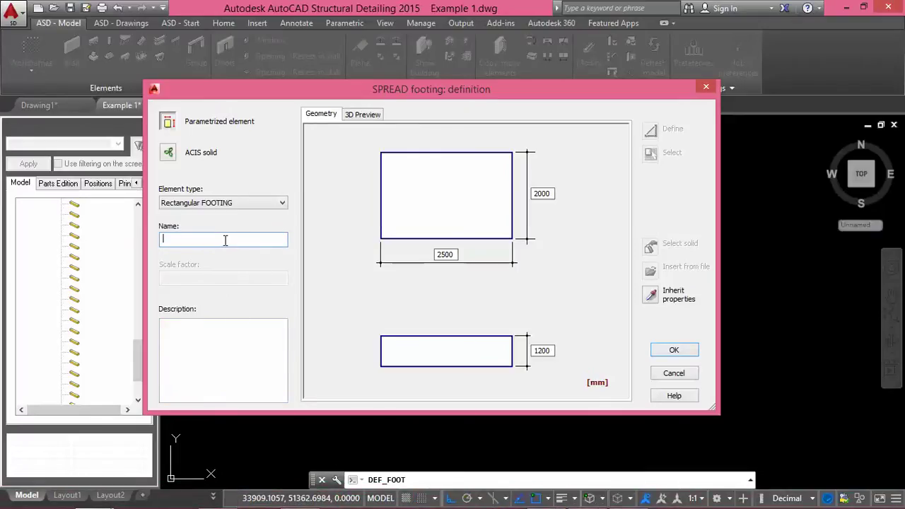
{"action": "type", "text": "Pil"}
{"action": "key", "text": "BackSpace"}
{"action": "key", "text": "BackSpace"}
{"action": "key", "text": "BackSpace"}
{"action": "left_click", "coordinate": [665, 350]}
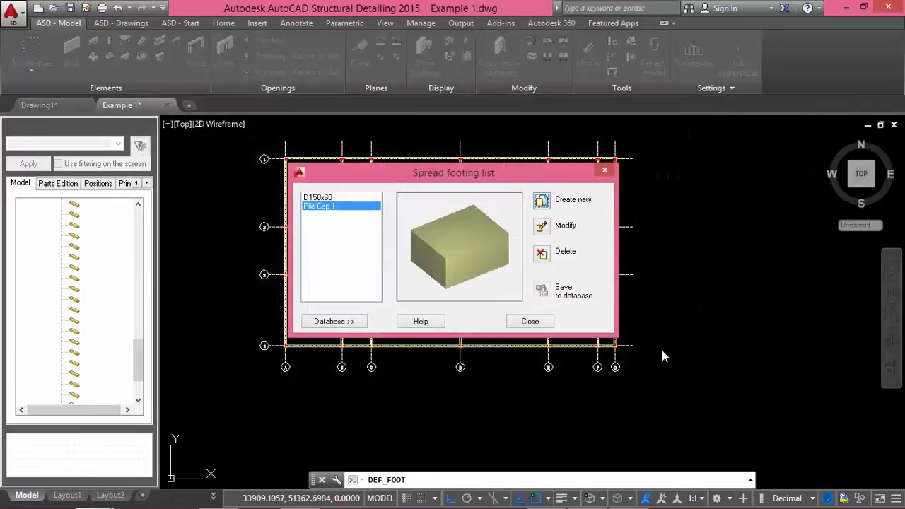
- Review Pile Cap 1 via Modify, preview D150x60, then create another new footing type
{"action": "left_click", "coordinate": [541, 225]}
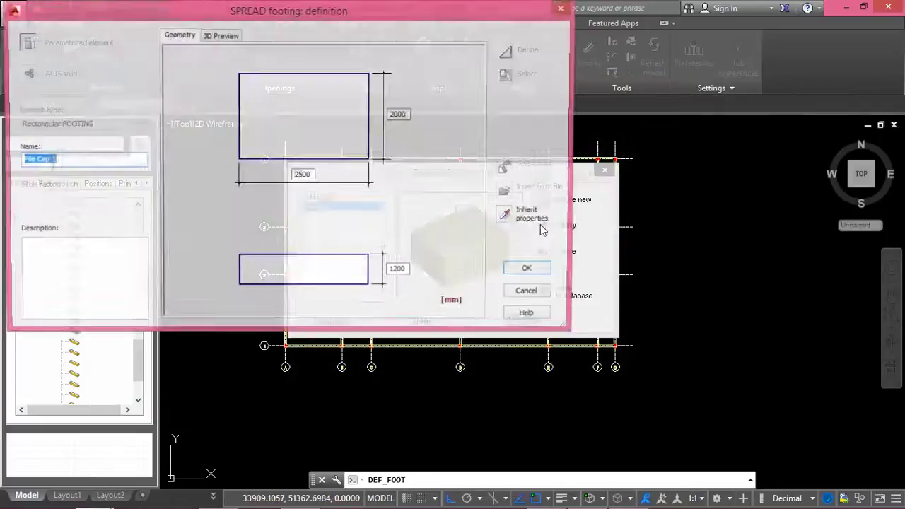
{"action": "left_click", "coordinate": [511, 276]}
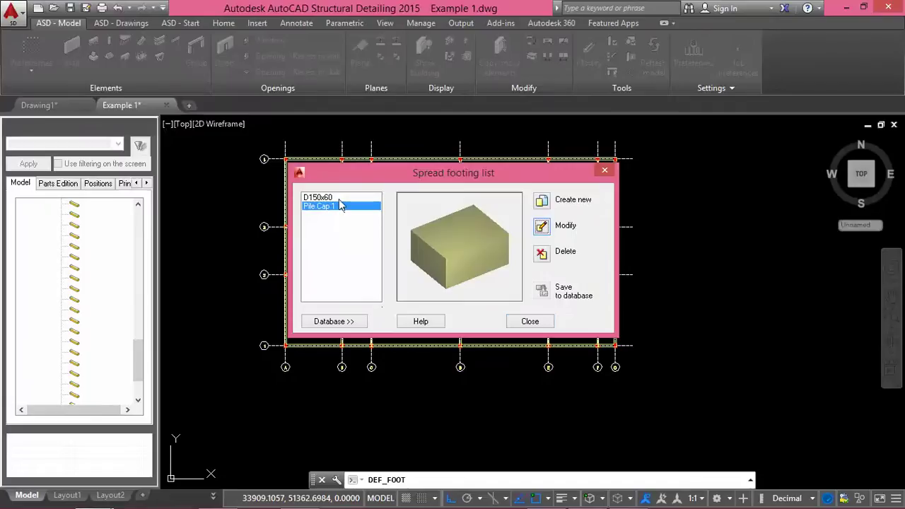
{"action": "left_click", "coordinate": [338, 199]}
{"action": "left_click", "coordinate": [319, 206]}
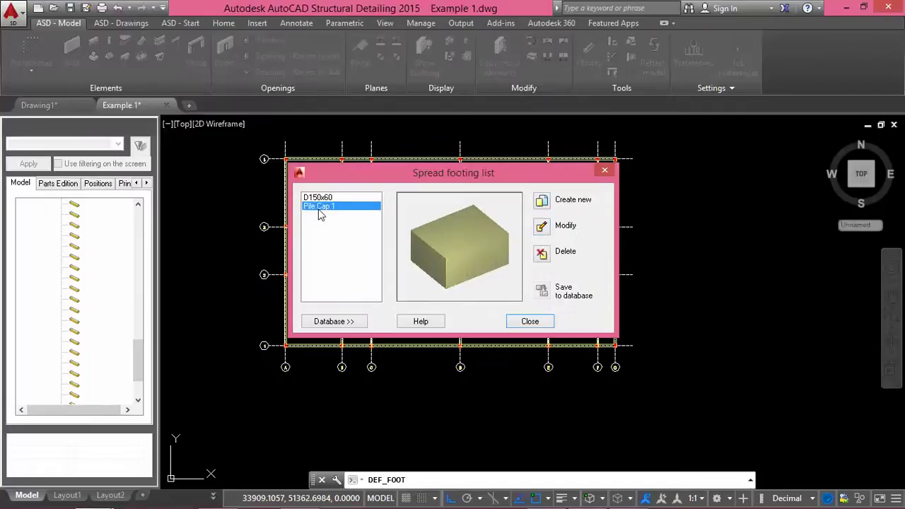
{"action": "left_click", "coordinate": [545, 204]}
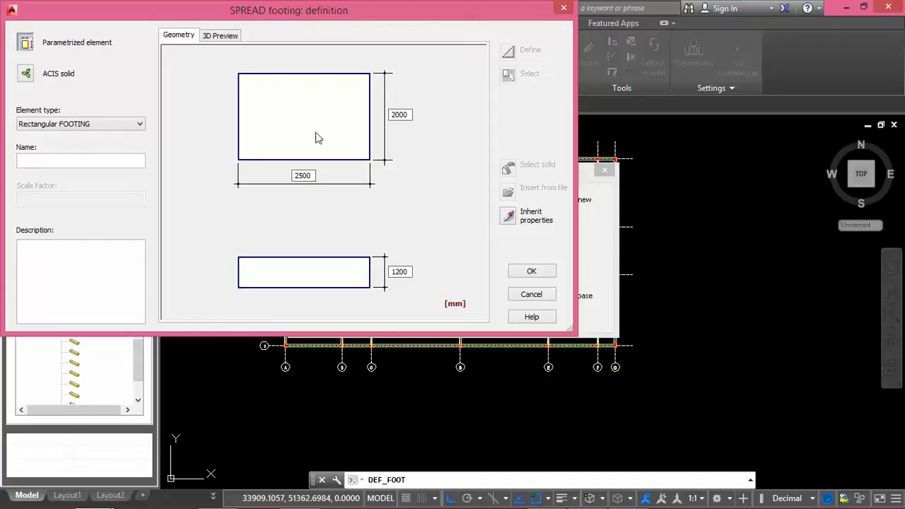
- Set the new footing to 2000 width, 1500 length and 800 thickness
{"action": "mouse_move", "coordinate": [268, 8]}
{"action": "left_mouse_down"}
{"action": "mouse_move", "coordinate": [475, 123]}
{"action": "mouse_move", "coordinate": [473, 135]}
{"action": "left_mouse_up"}
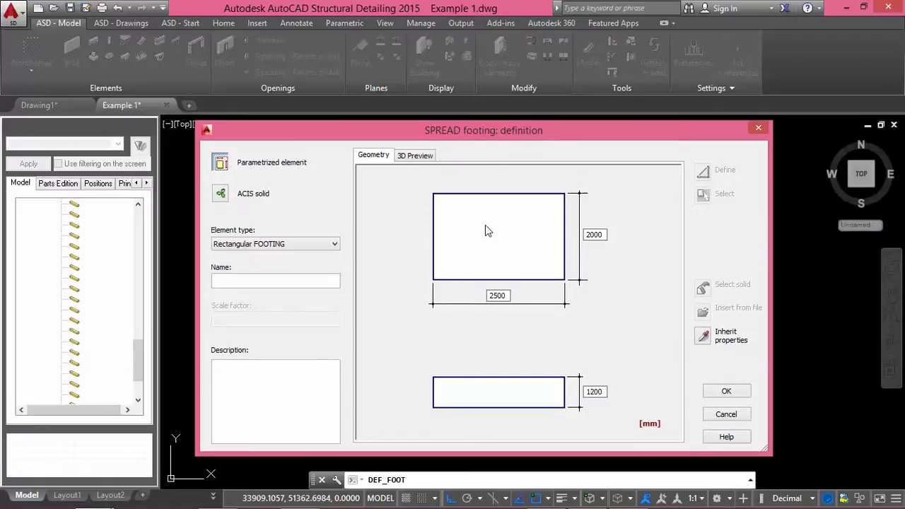
{"action": "left_click_drag", "start_coordinate": [506, 127], "coordinate": [503, 113]}
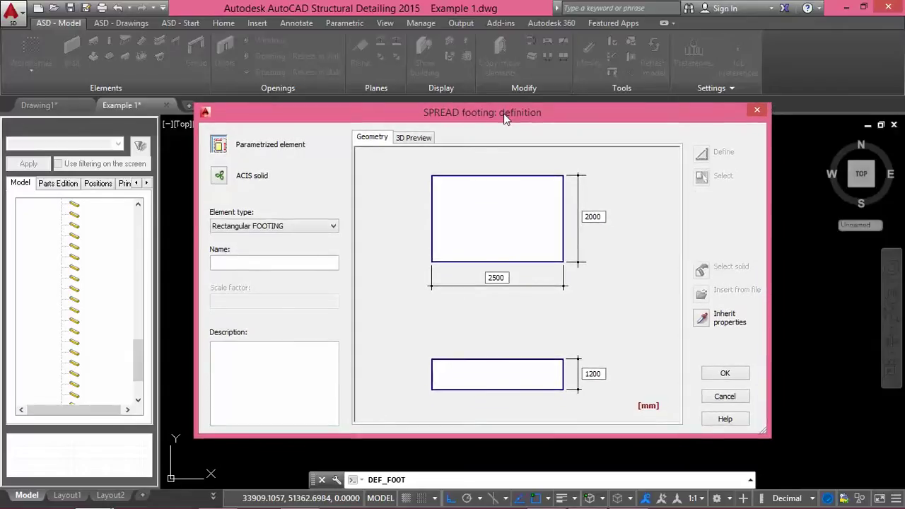
{"action": "mouse_move", "coordinate": [503, 113]}
{"action": "left_mouse_down"}
{"action": "mouse_move", "coordinate": [509, 104]}
{"action": "mouse_move", "coordinate": [509, 130]}
{"action": "left_mouse_up"}
{"action": "left_click", "coordinate": [310, 279]}
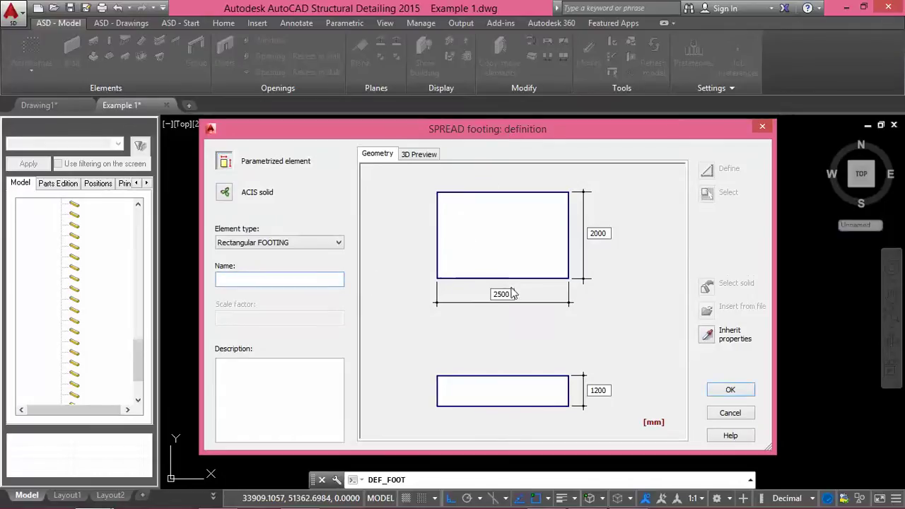
{"action": "left_click_drag", "start_coordinate": [509, 293], "coordinate": [486, 298]}
{"action": "type", "text": "200"}
{"action": "left_click_drag", "start_coordinate": [607, 233], "coordinate": [565, 240]}
{"action": "type", "text": "15"}
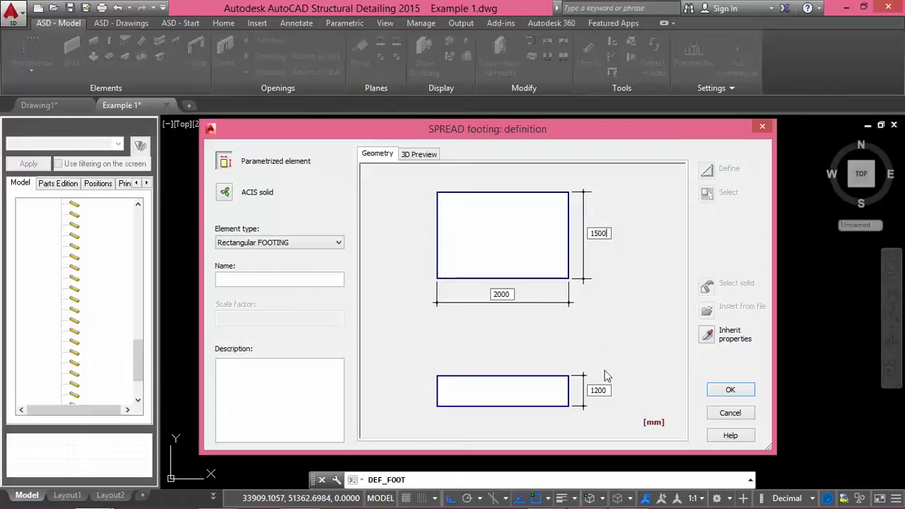
{"action": "left_click_drag", "start_coordinate": [607, 388], "coordinate": [564, 389]}
{"action": "type", "text": "8"}
- Name the footing PileCap 2 and save it to the footing list
{"action": "left_click", "coordinate": [286, 279]}
{"action": "type", "text": "Pile Cap2"}
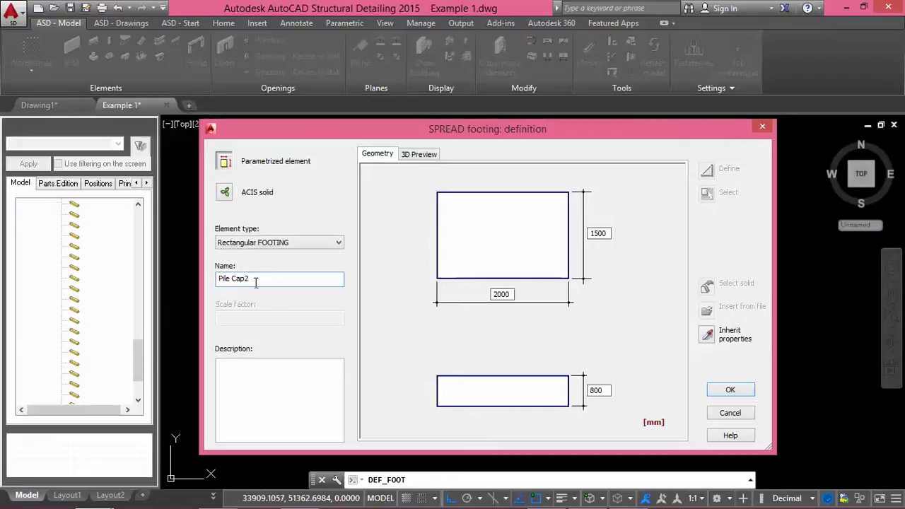
{"action": "left_click", "coordinate": [231, 278]}
{"action": "left_click", "coordinate": [242, 279]}
{"action": "left_click", "coordinate": [748, 392]}
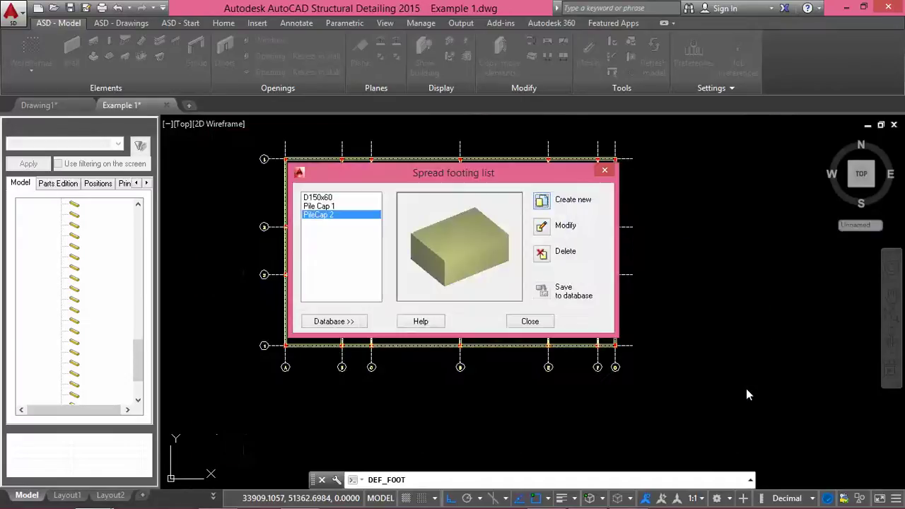
- Delete the space so Pile Cap 1 reads PileCap 1, then compare it with PileCap 2
{"action": "left_click", "coordinate": [320, 206]}
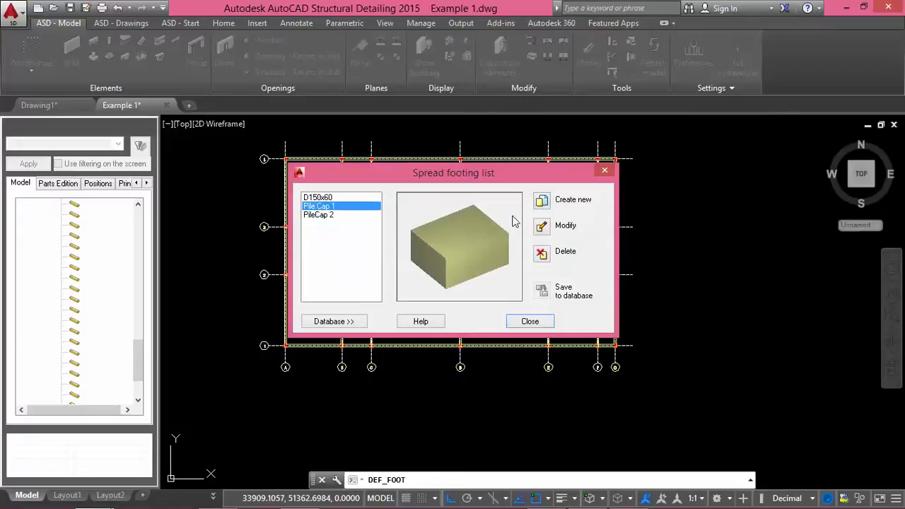
{"action": "left_click", "coordinate": [547, 230]}
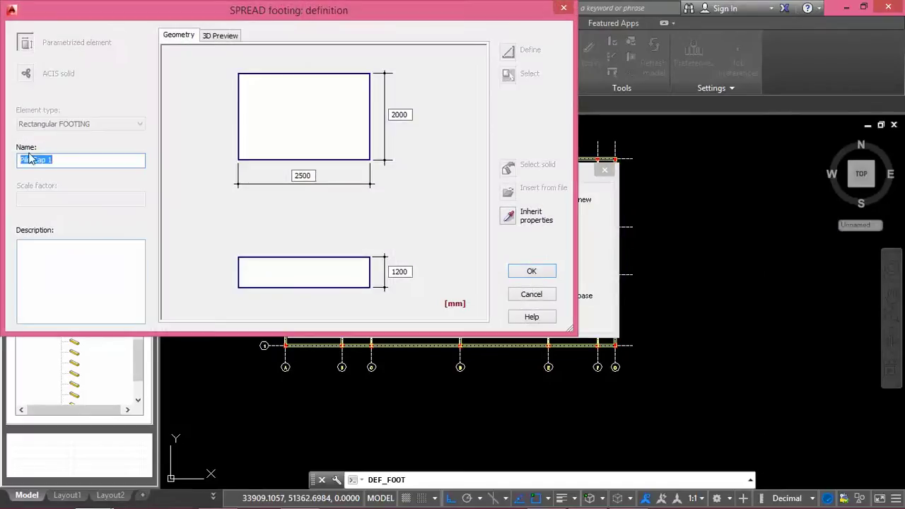
{"action": "left_click", "coordinate": [34, 160]}
{"action": "key", "text": "BackSpace"}
{"action": "left_click", "coordinate": [548, 269]}
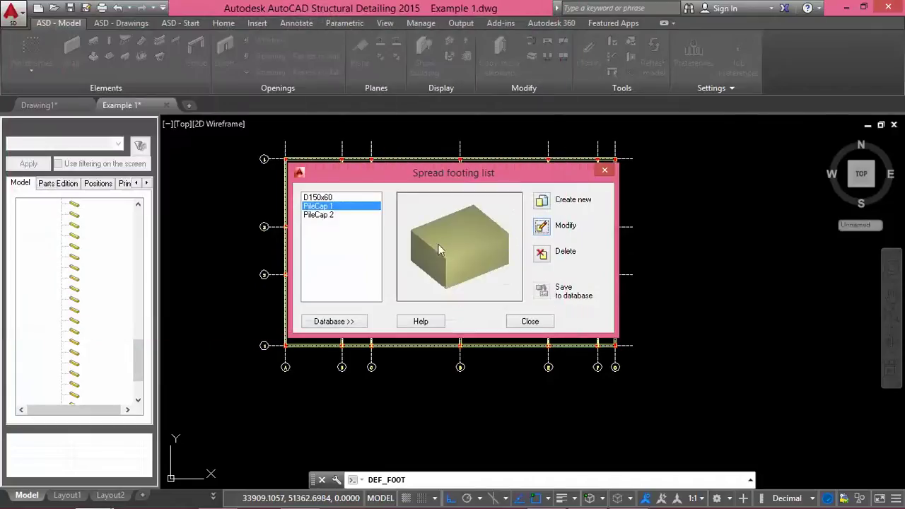
{"action": "left_click", "coordinate": [325, 215]}
{"action": "left_click", "coordinate": [323, 206]}
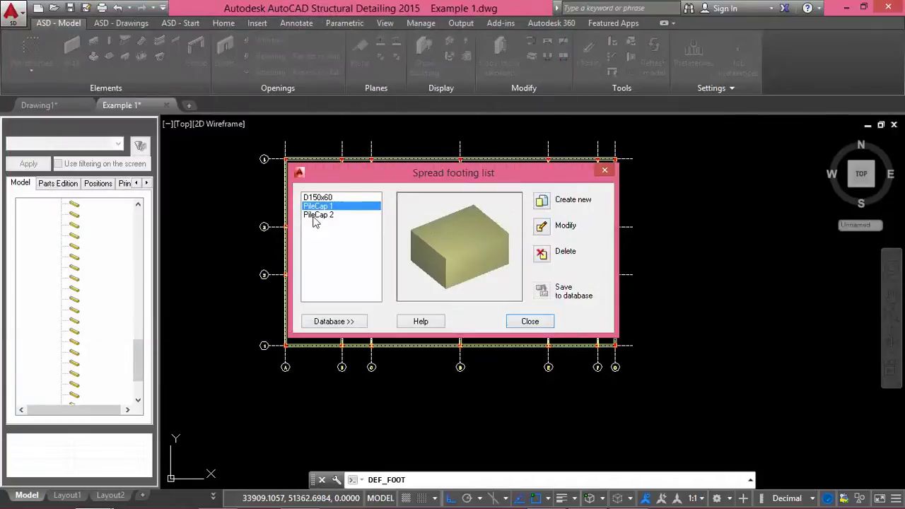
{"action": "left_click", "coordinate": [312, 215]}
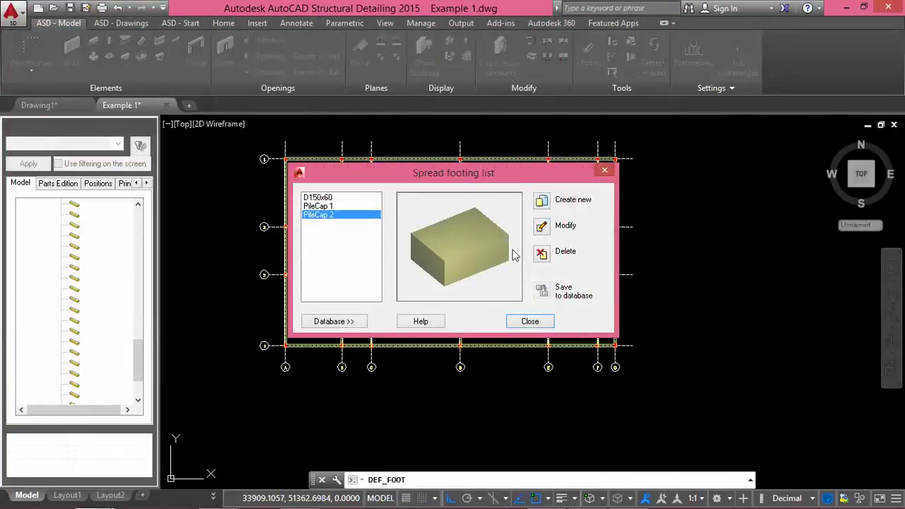
- Start a new footing definition of type Rectangular FOOTING with a pier
{"action": "left_click", "coordinate": [552, 203]}
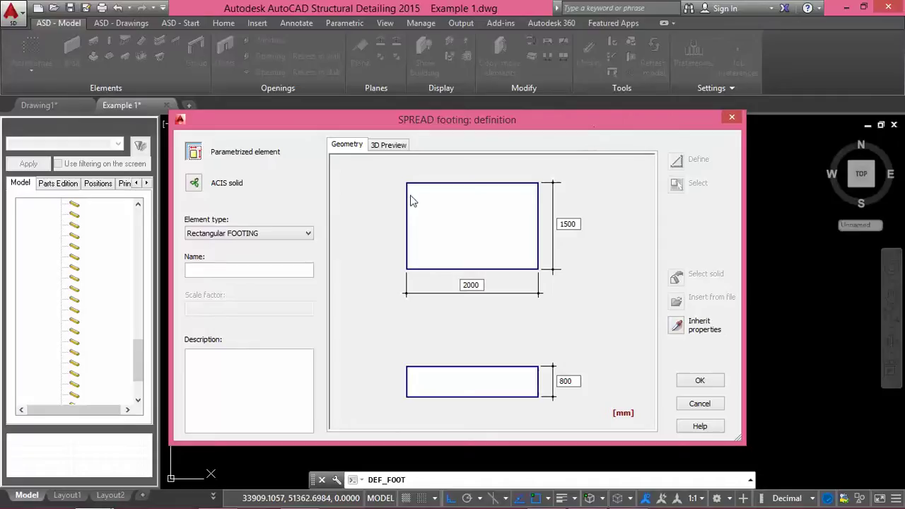
{"action": "left_click", "coordinate": [255, 232]}
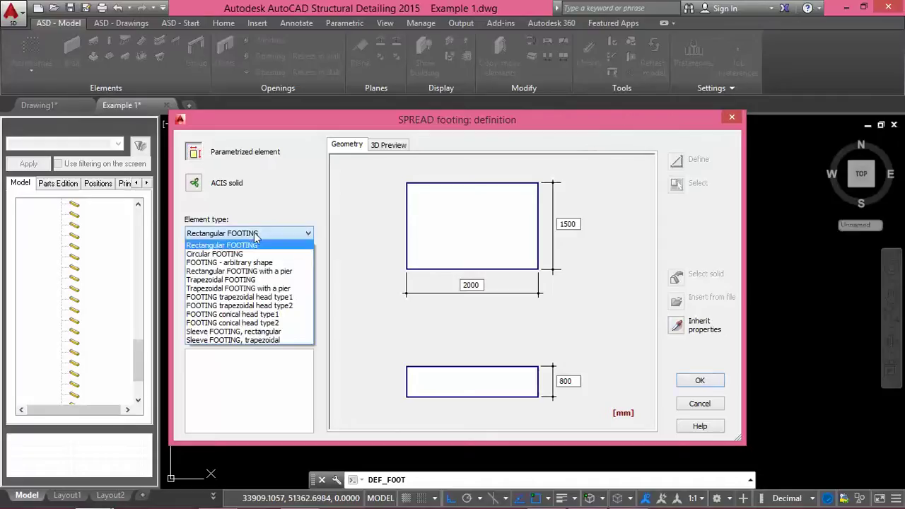
{"action": "left_click", "coordinate": [270, 274]}
- Enter 5 in the 600 pier width box and select the 2400 overall width for replacement
{"action": "double_click", "coordinate": [468, 285]}
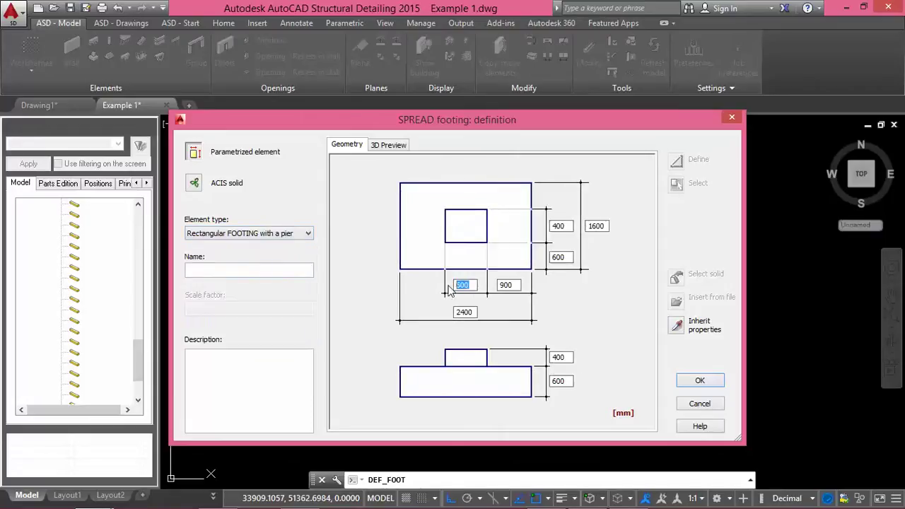
{"action": "type", "text": "5"}
{"action": "type", "text": "0"}
{"action": "double_click", "coordinate": [558, 225]}
{"action": "type", "text": "5"}
{"action": "double_click", "coordinate": [506, 284]}
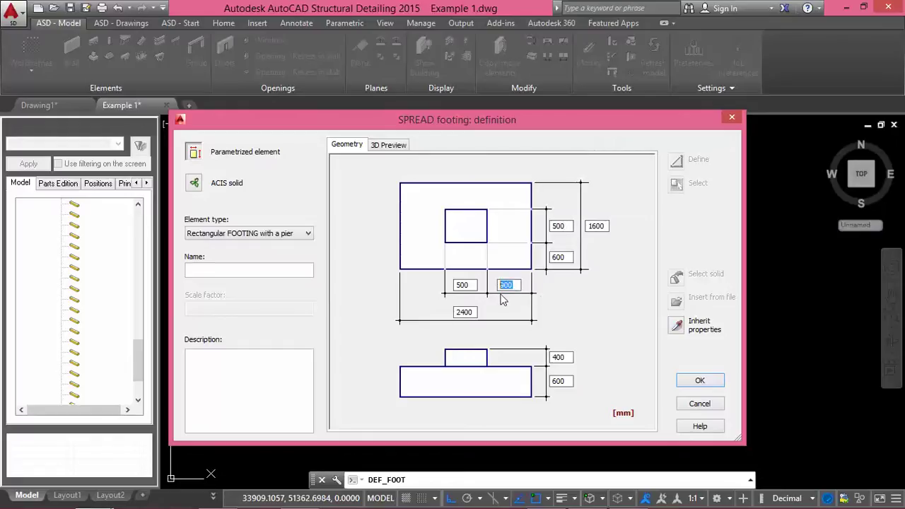
{"action": "type", "text": "900"}
{"action": "left_click_drag", "start_coordinate": [476, 312], "coordinate": [460, 312]}
{"action": "left_click", "coordinate": [506, 285]}
{"action": "left_click", "coordinate": [468, 285]}
{"action": "double_click", "coordinate": [466, 315]}
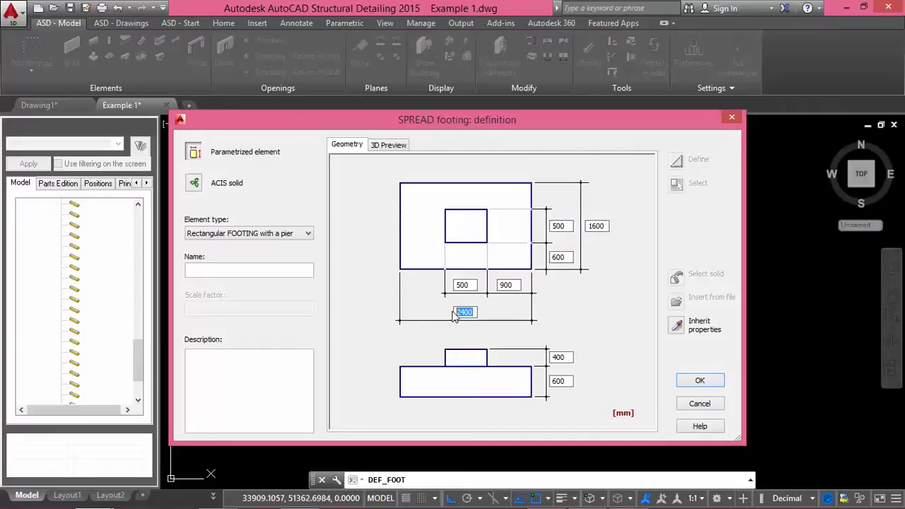
- Change the overall width to 2500 and the pier depth to 400
{"action": "type", "text": "2"}
{"action": "type", "text": "0"}
{"action": "left_click_drag", "start_coordinate": [516, 284], "coordinate": [491, 283]}
{"action": "type", "text": "1000"}
{"action": "left_click", "coordinate": [465, 285]}
{"action": "left_click", "coordinate": [469, 313]}
{"action": "left_click_drag", "start_coordinate": [571, 256], "coordinate": [552, 257]}
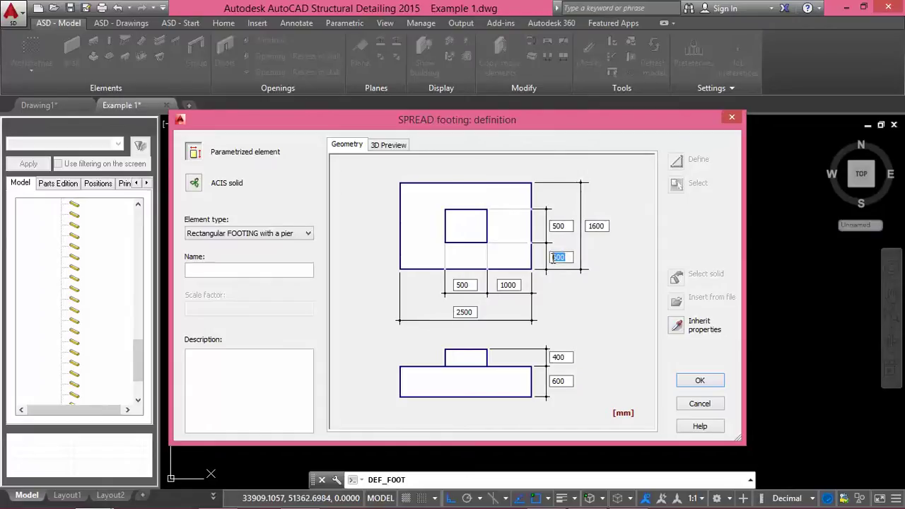
{"action": "left_click_drag", "start_coordinate": [607, 225], "coordinate": [579, 226]}
{"action": "left_click_drag", "start_coordinate": [570, 226], "coordinate": [545, 231]}
{"action": "type", "text": "400"}
- Set the base thickness to 800 mm and the pier height to 500 mm
{"action": "left_click", "coordinate": [566, 259]}
{"action": "left_click_drag", "start_coordinate": [558, 262], "coordinate": [568, 261]}
{"action": "left_click", "coordinate": [600, 225]}
{"action": "left_click_drag", "start_coordinate": [565, 379], "coordinate": [543, 382]}
{"action": "type", "text": "800"}
{"action": "key", "text": "BackSpace"}
{"action": "left_click_drag", "start_coordinate": [566, 357], "coordinate": [545, 364]}
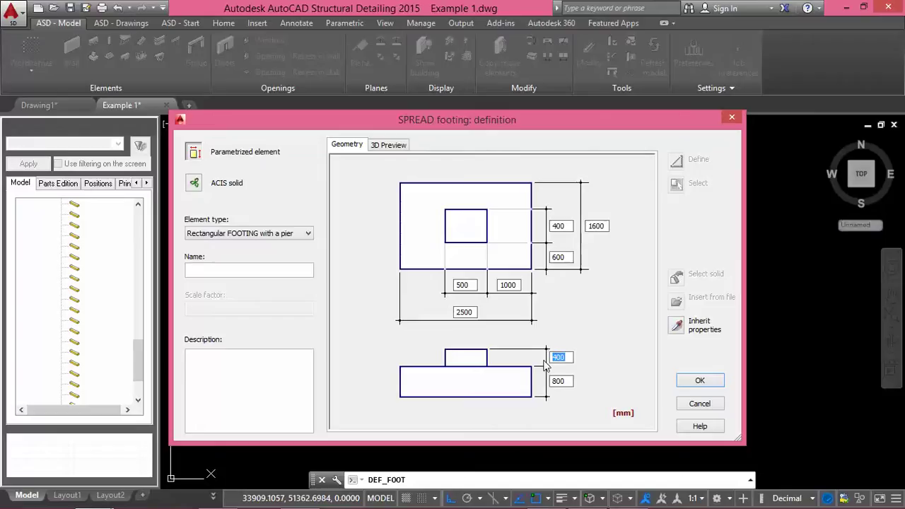
{"action": "type", "text": "50"}
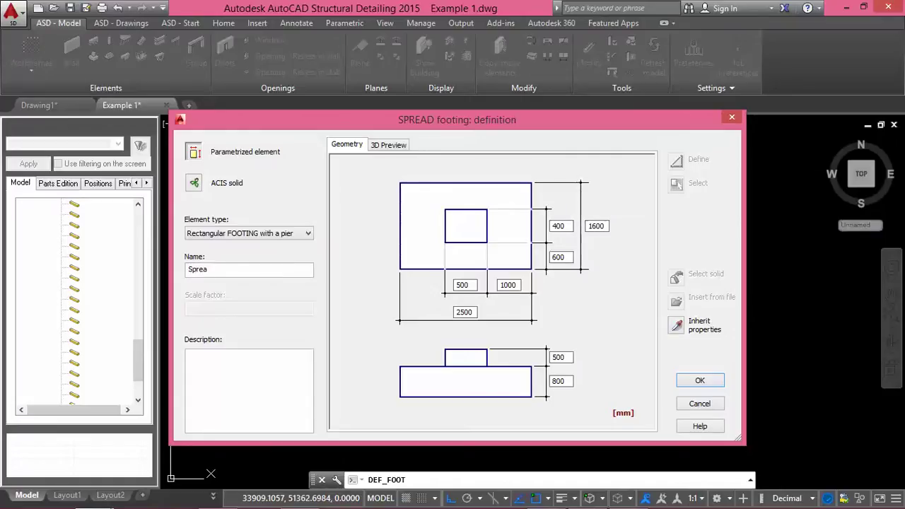
- Name the pier footing Pilecap 3( T) and add it to the spread footing list
{"action": "key", "text": "BackSpace"}
{"action": "type", "text": "i"}
{"action": "type", "text": "lecap"}
{"action": "type", "text": " 3"}
{"action": "type", "text": "T"}
{"action": "type", "text": "T"}
{"action": "type", "text": ")"}
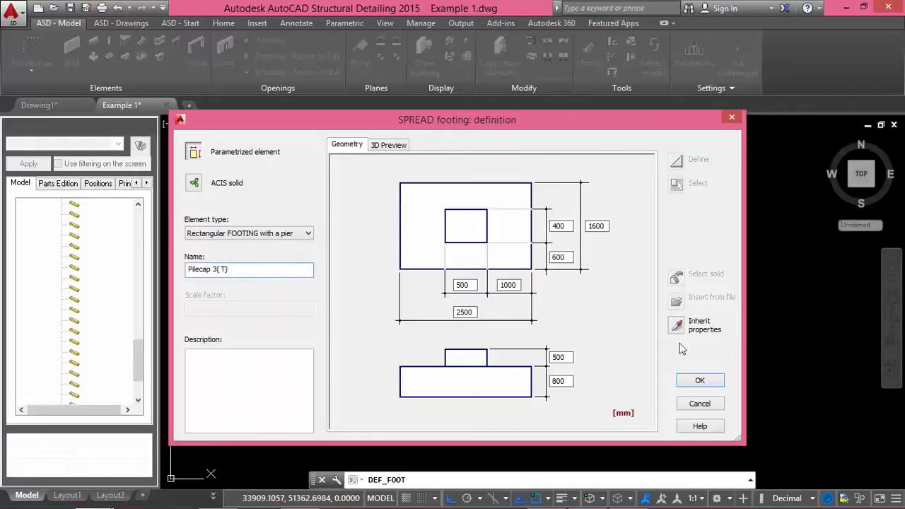
{"action": "left_click", "coordinate": [694, 381]}
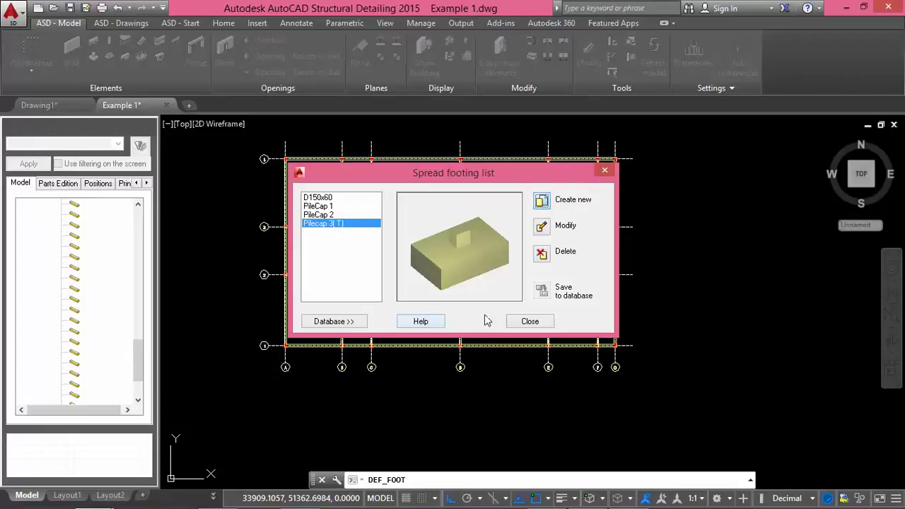
- Reopen Pilecap 3( T) to review its dimensions and confirm it unchanged
{"action": "left_click", "coordinate": [539, 232]}
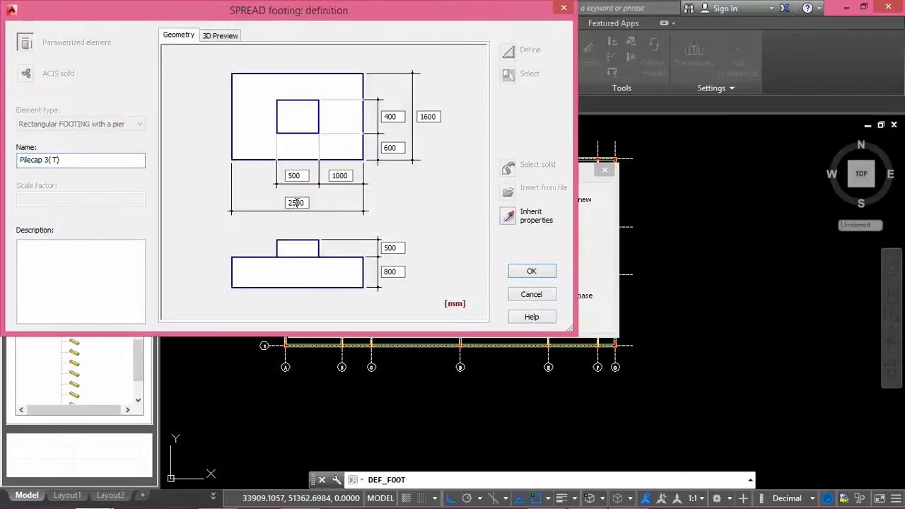
{"action": "left_click", "coordinate": [424, 117]}
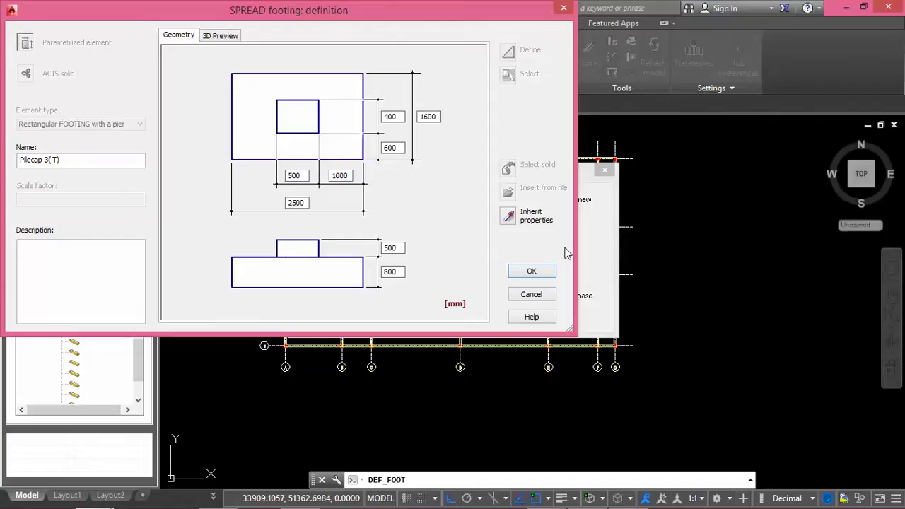
{"action": "left_click", "coordinate": [547, 278]}
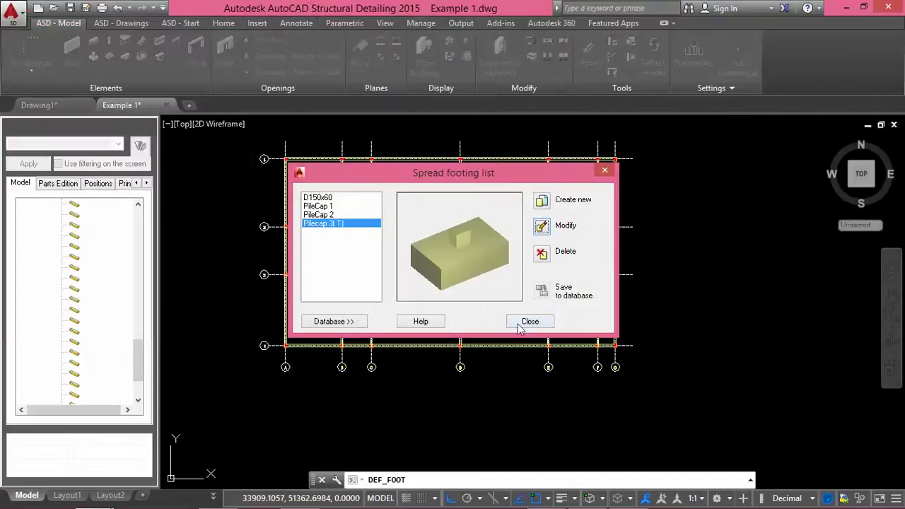
- Close the footing list and show the vertical placement settings for Pilecap 3( T)
{"action": "left_click", "coordinate": [523, 322]}
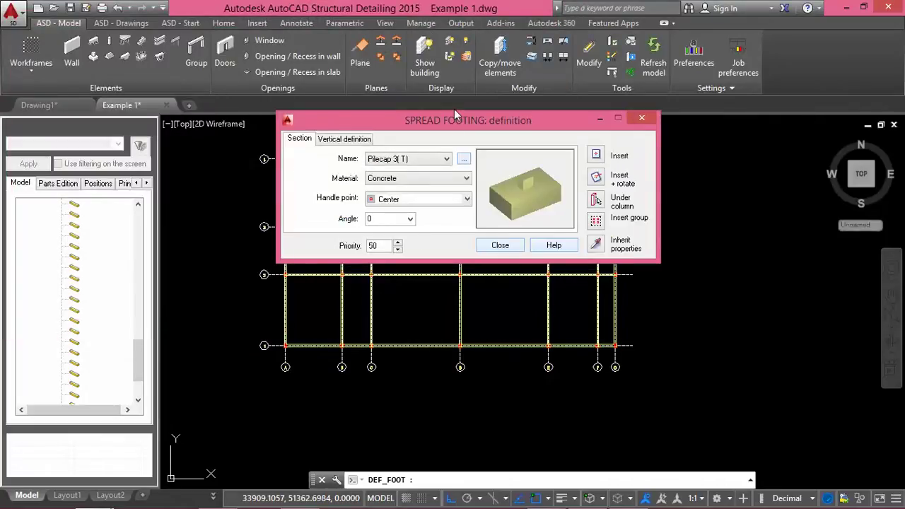
{"action": "left_click_drag", "start_coordinate": [457, 131], "coordinate": [475, 202]}
{"action": "left_click", "coordinate": [354, 211]}
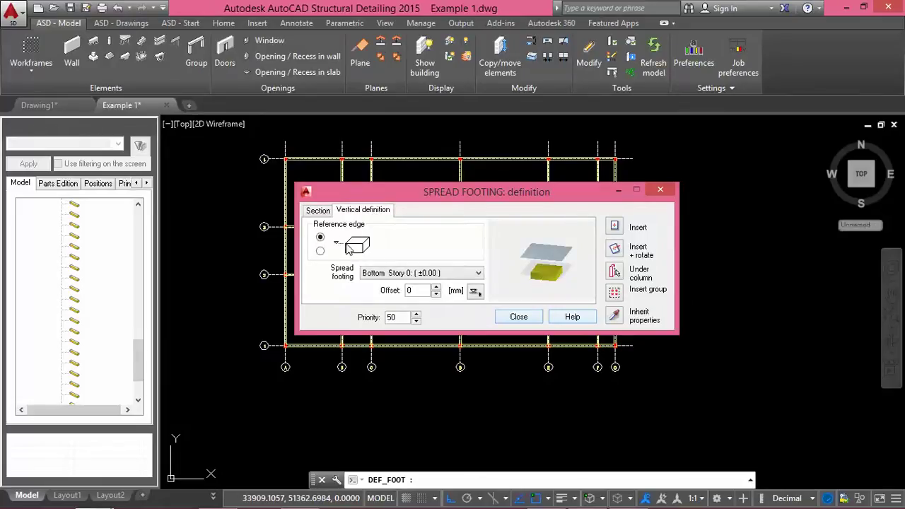
{"action": "left_click", "coordinate": [385, 274]}
{"action": "left_click", "coordinate": [389, 284]}
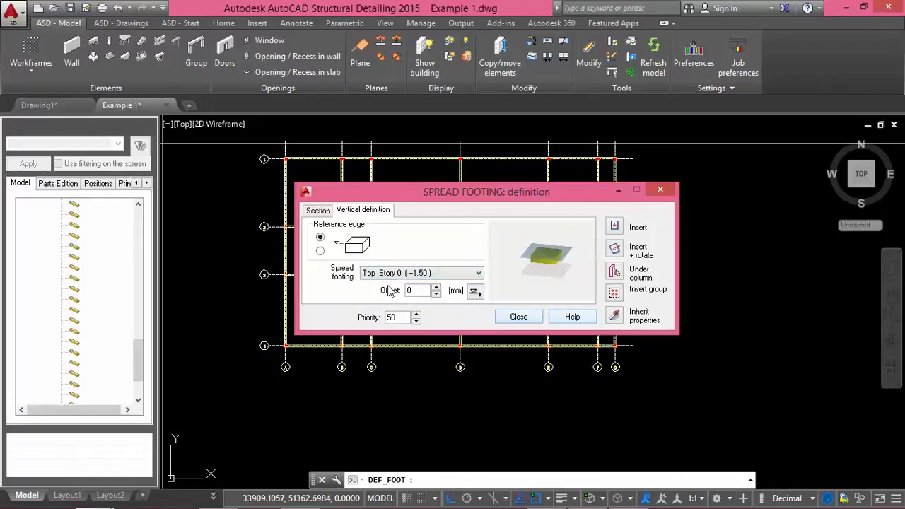
{"action": "left_click", "coordinate": [392, 275]}
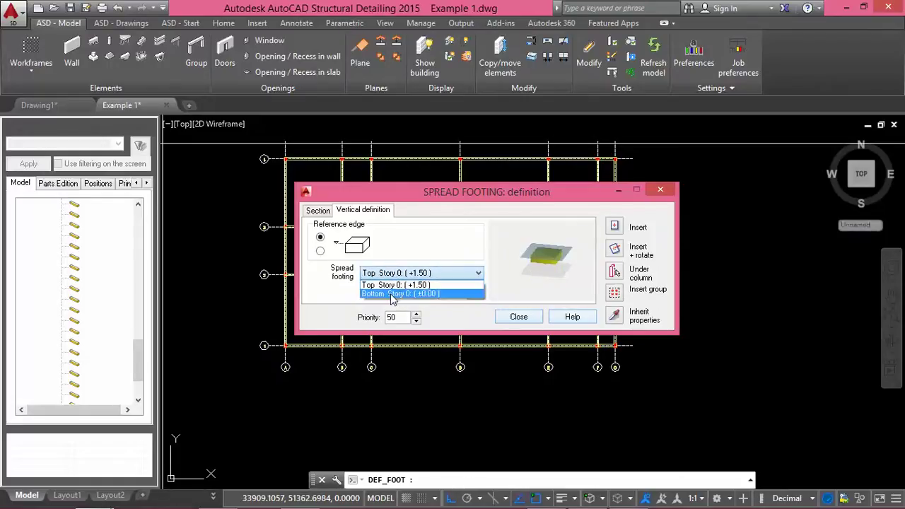
{"action": "left_click", "coordinate": [393, 288]}
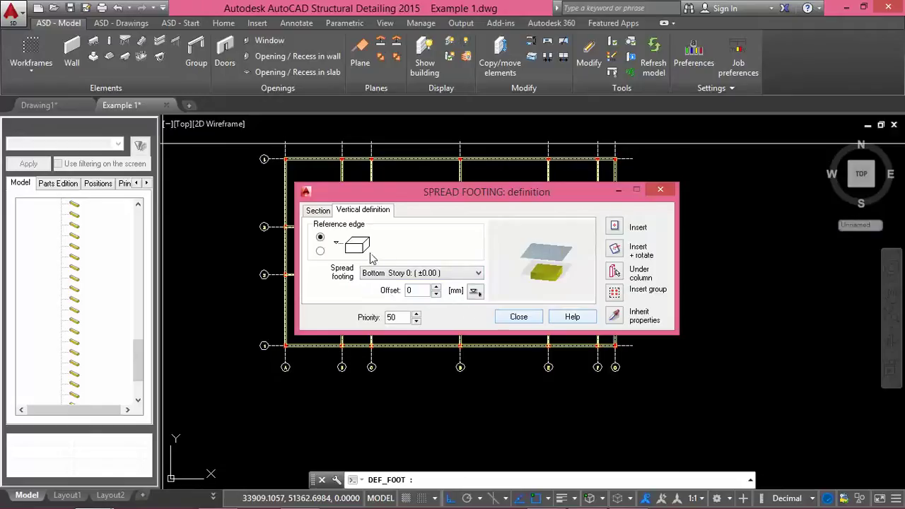
{"action": "left_click", "coordinate": [321, 251]}
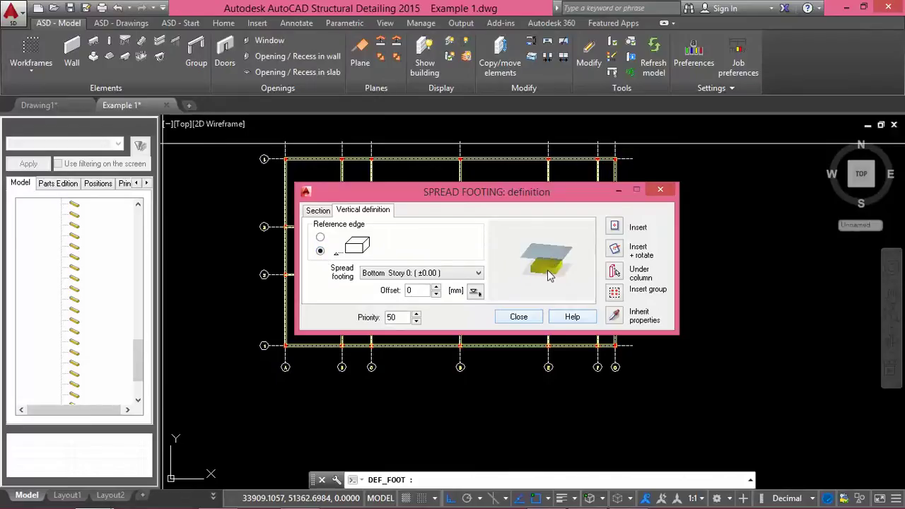
{"action": "left_click", "coordinate": [320, 238]}
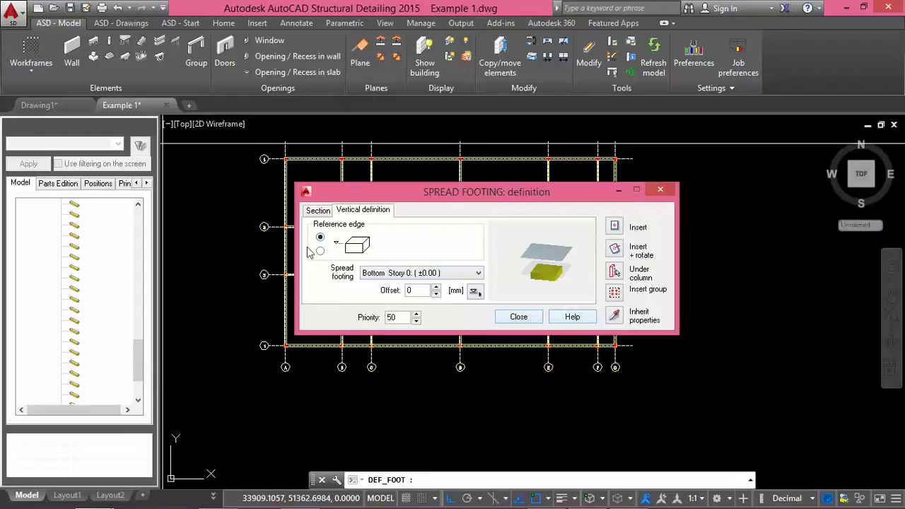
{"action": "left_click", "coordinate": [318, 210]}
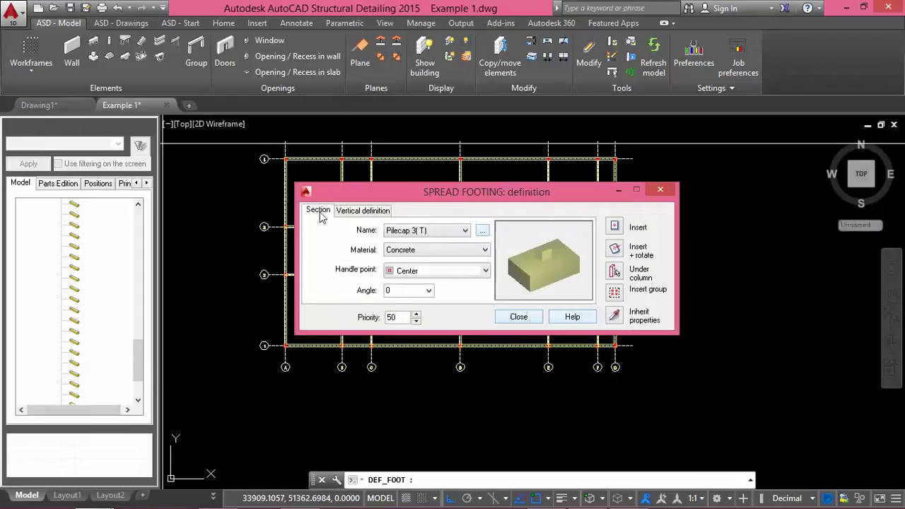
{"action": "left_click", "coordinate": [419, 232]}
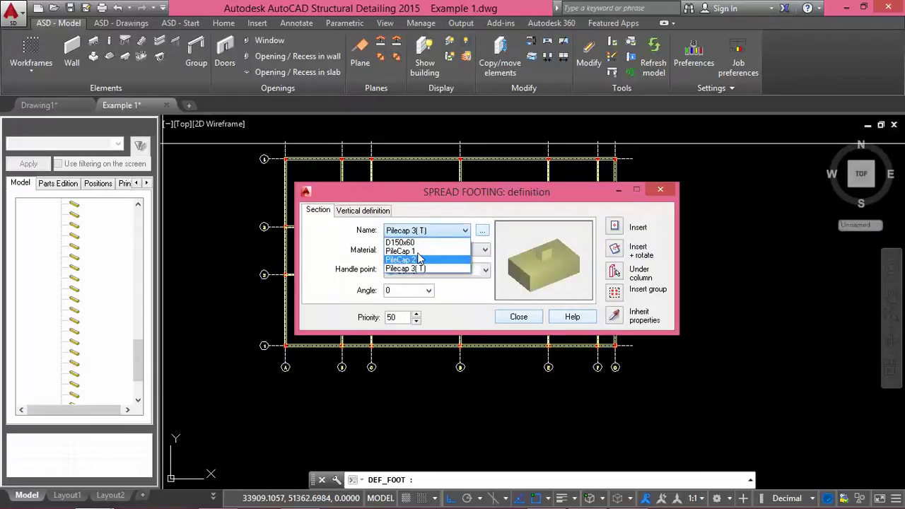
{"action": "left_click", "coordinate": [473, 298]}
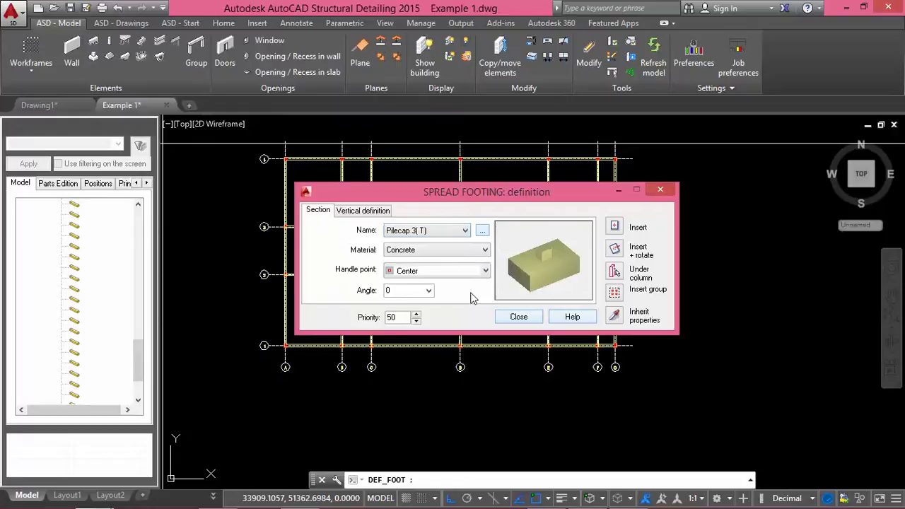
{"action": "left_click", "coordinate": [456, 253]}
{"action": "left_click", "coordinate": [484, 295]}
{"action": "left_click", "coordinate": [486, 272]}
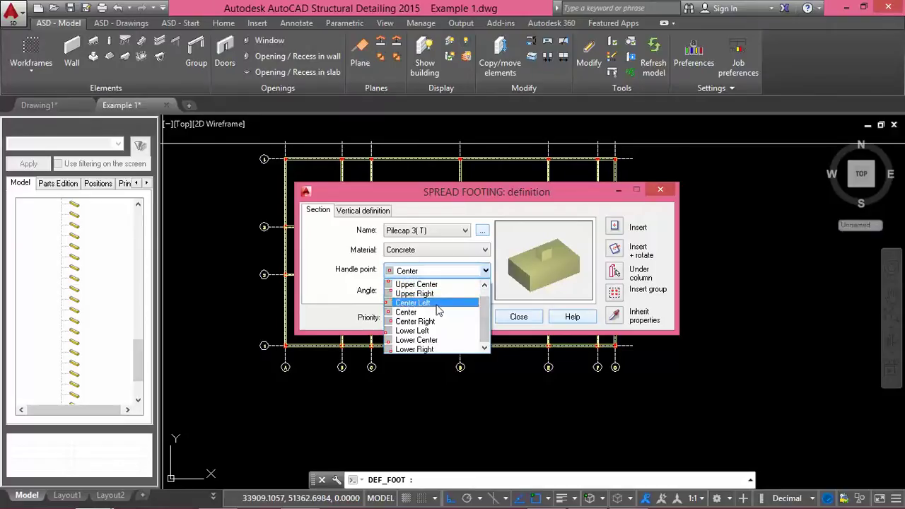
{"action": "left_click", "coordinate": [420, 315]}
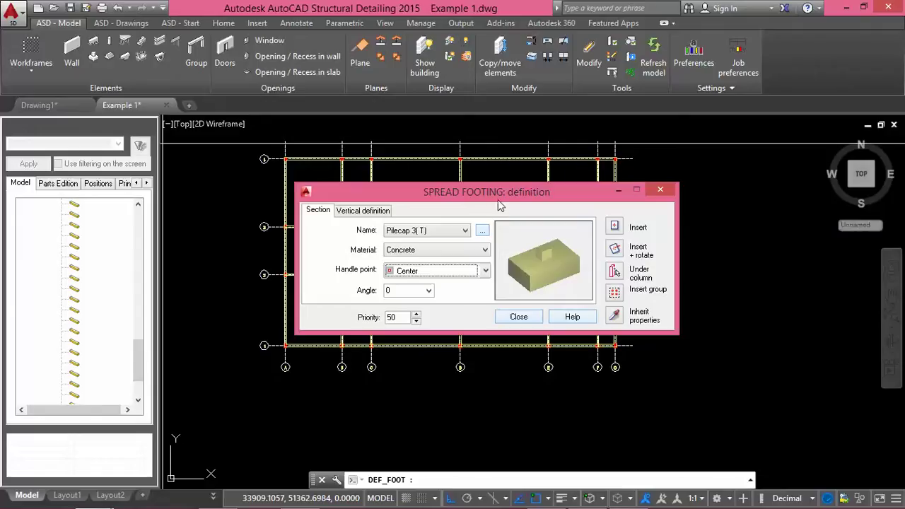
{"action": "left_click_drag", "start_coordinate": [496, 198], "coordinate": [472, 196]}
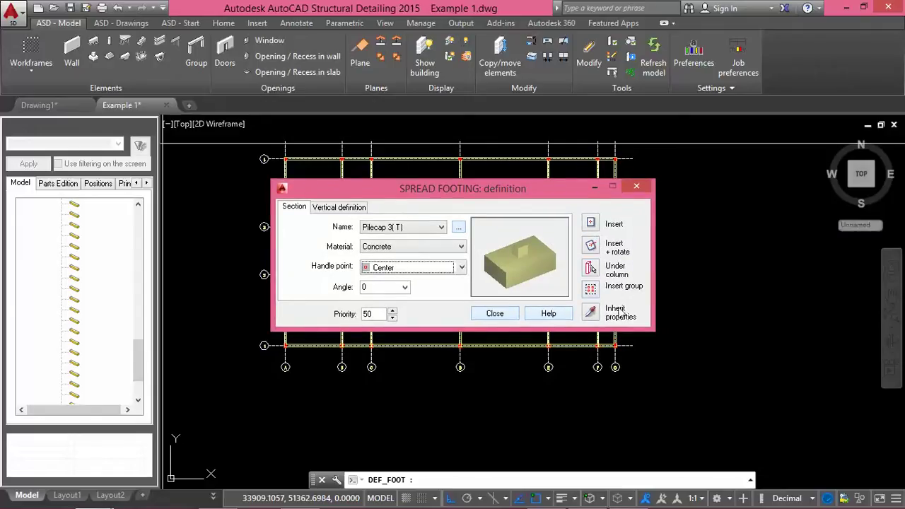
- Cancel the footing placement and switch the footing section to PileCap 1
{"action": "left_click", "coordinate": [590, 224]}
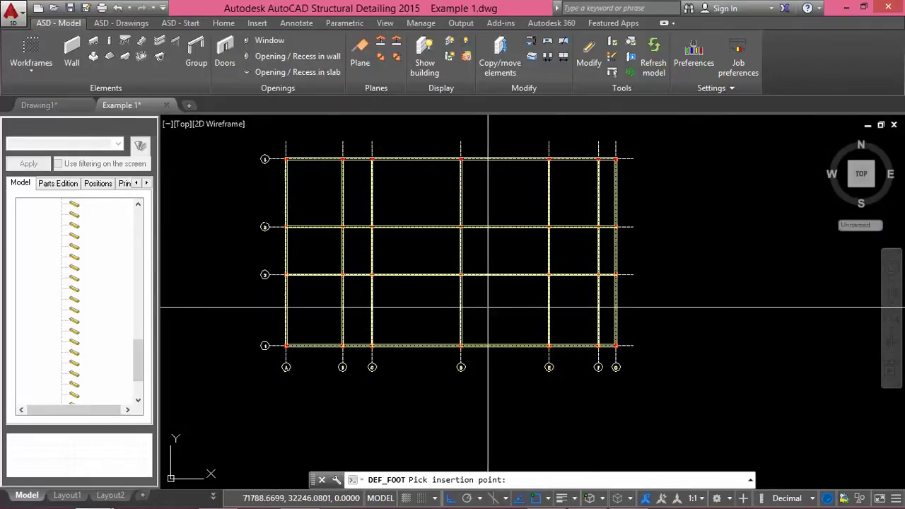
{"action": "key", "text": "Escape"}
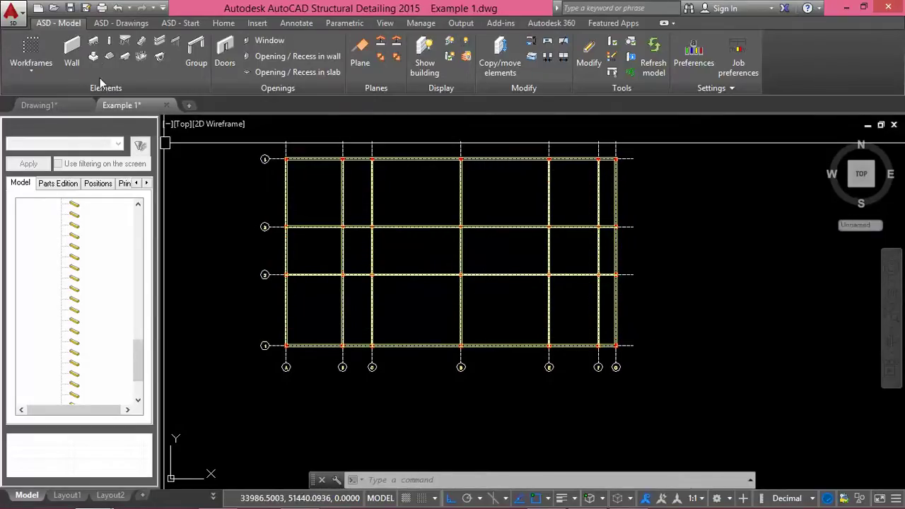
{"action": "left_click", "coordinate": [94, 56]}
{"action": "left_click", "coordinate": [155, 49]}
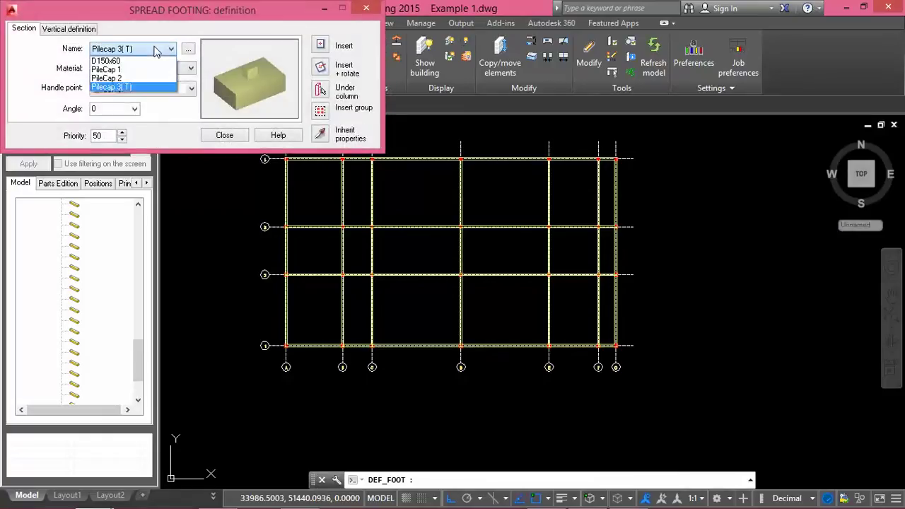
{"action": "left_click", "coordinate": [157, 69]}
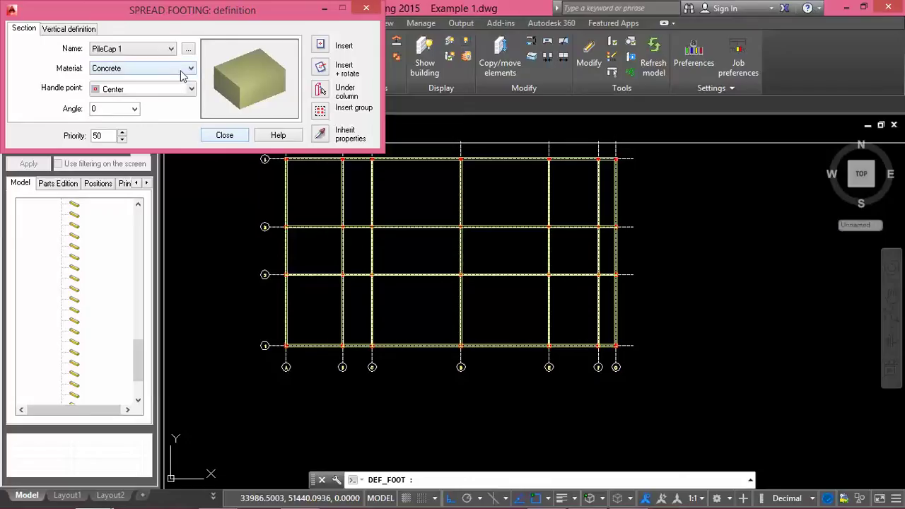
- Keep PileCap 1 as the section and bring up the defined spread footings list
{"action": "left_click", "coordinate": [143, 50]}
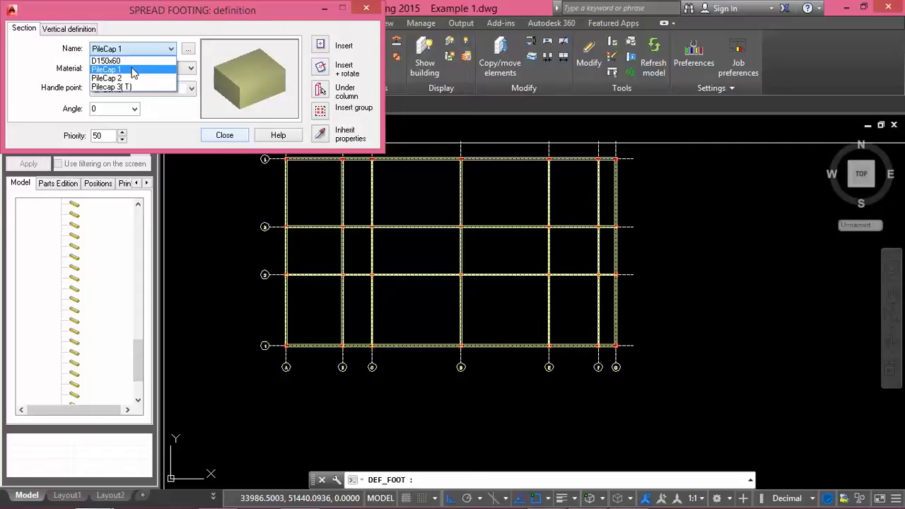
{"action": "left_click", "coordinate": [134, 70]}
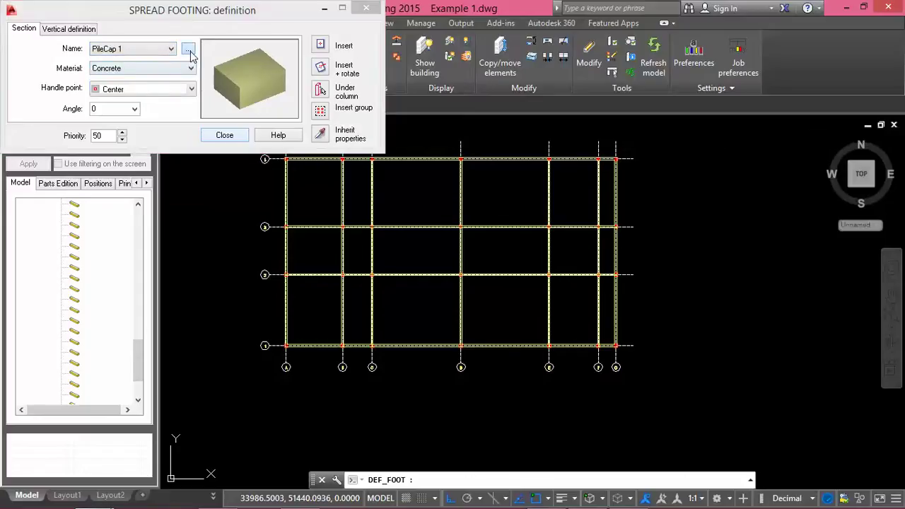
{"action": "left_click", "coordinate": [188, 48]}
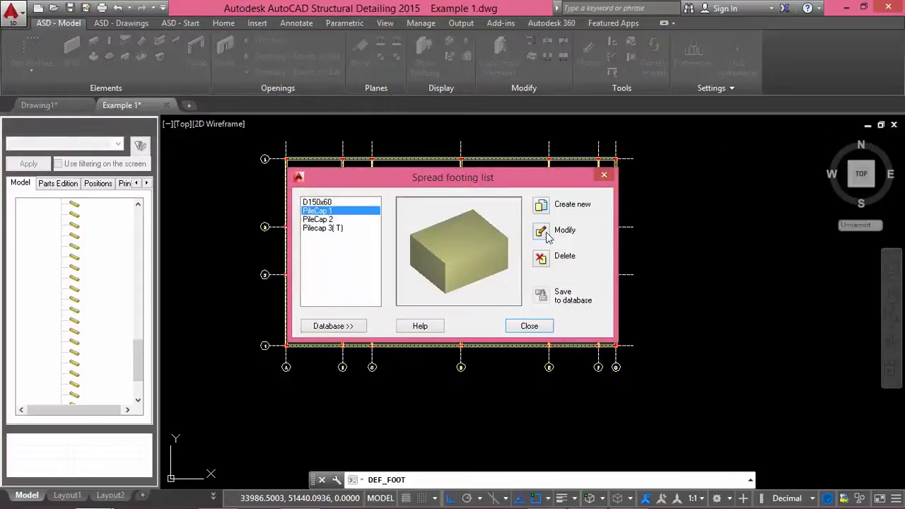
- Rename PileCap 1 to PileCap 1 (250x 200x120), fixing a mistyped character
{"action": "left_click", "coordinate": [546, 238]}
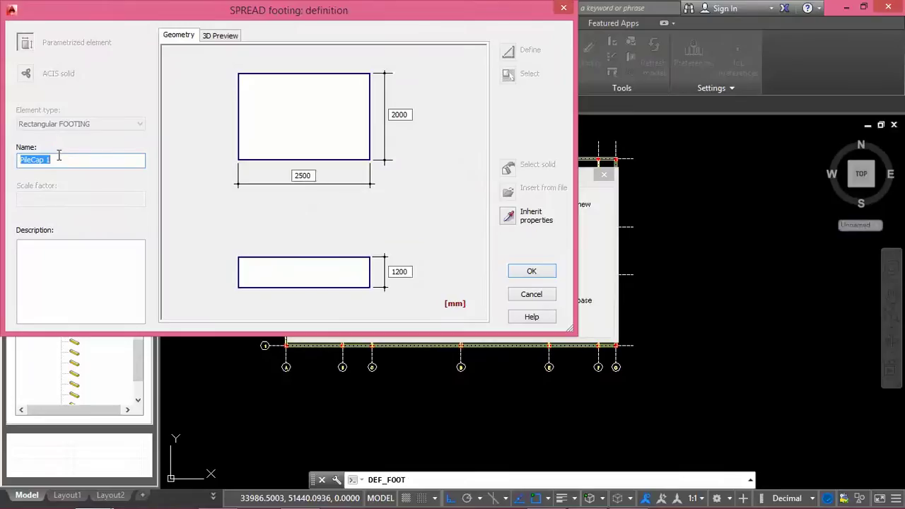
{"action": "left_click", "coordinate": [63, 160]}
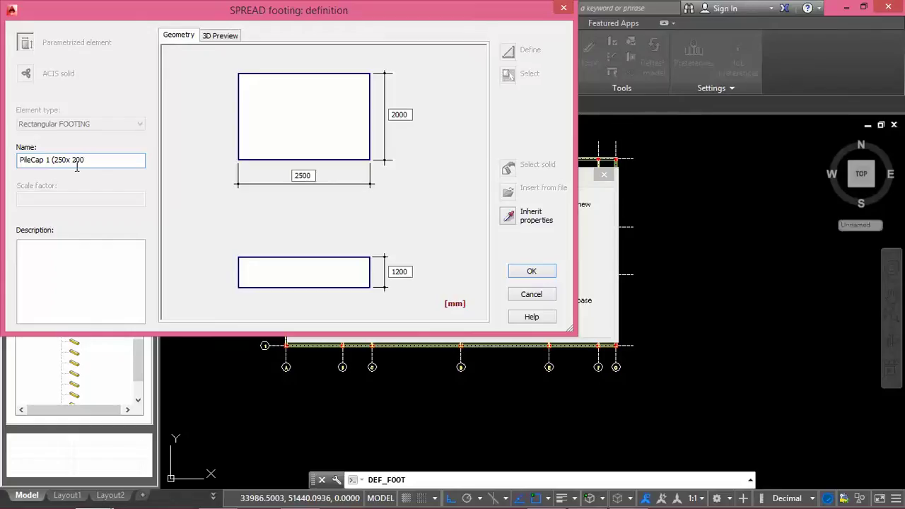
{"action": "type", "text": "(250x 200z"}
{"action": "type", "text": "120"}
{"action": "key", "text": "Left"}
{"action": "key", "text": "Left"}
{"action": "key", "text": "BackSpace"}
{"action": "type", "text": "x120"}
{"action": "type", "text": ")"}
{"action": "left_click", "coordinate": [519, 275]}
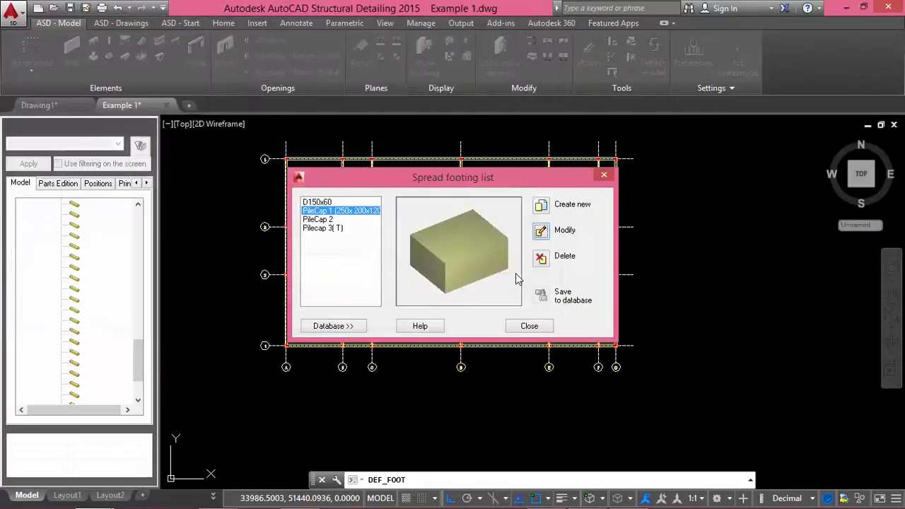
- Change PileCap 2's name to PileCap 2 (200x150x80) in the footing list
{"action": "left_click", "coordinate": [330, 220]}
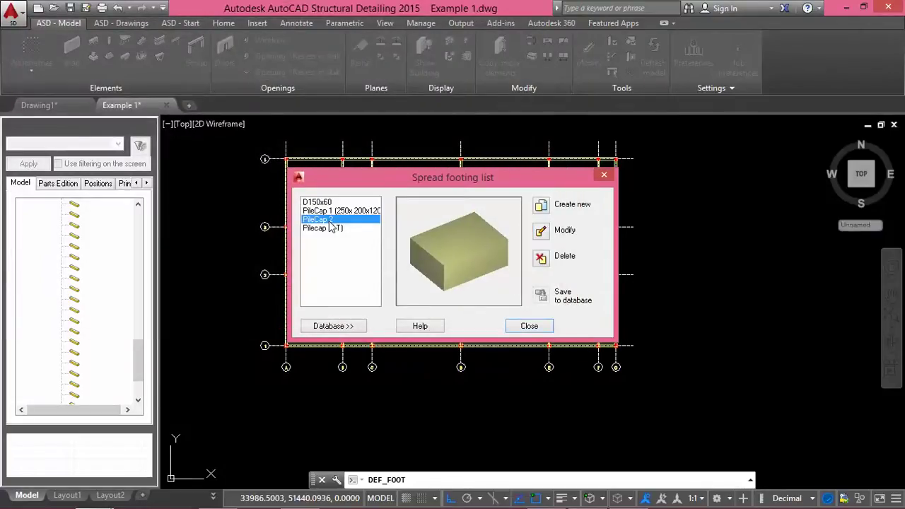
{"action": "left_click", "coordinate": [544, 231]}
{"action": "left_click", "coordinate": [91, 160]}
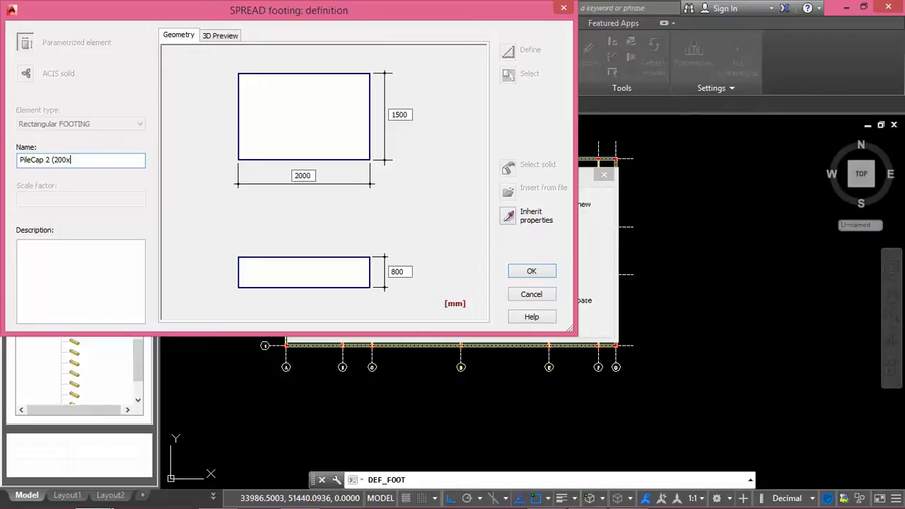
{"action": "type", "text": "50"}
{"action": "type", "text": "x80"}
{"action": "left_click", "coordinate": [538, 275]}
{"action": "left_click", "coordinate": [319, 230]}
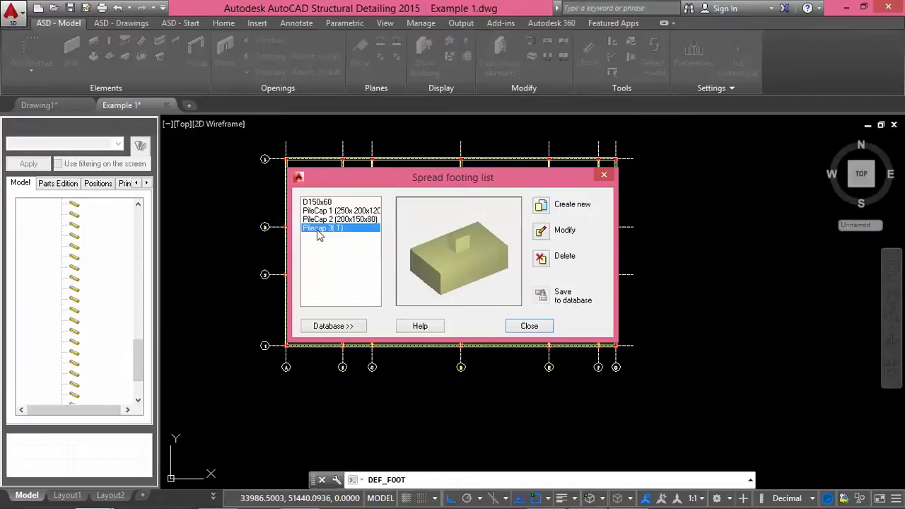
- Edit Pilecap 3(T)'s name to Pilecap 3(T=250x160x50) and confirm
{"action": "left_click", "coordinate": [540, 231]}
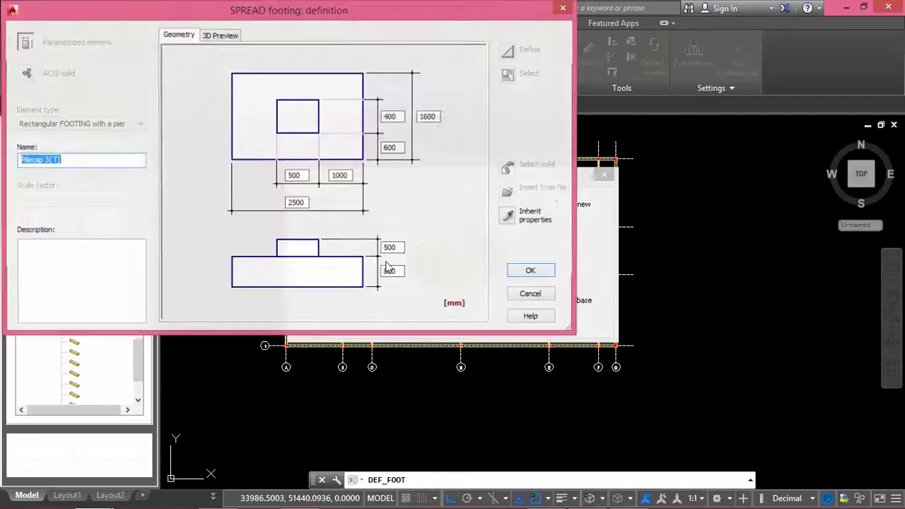
{"action": "left_click", "coordinate": [78, 159]}
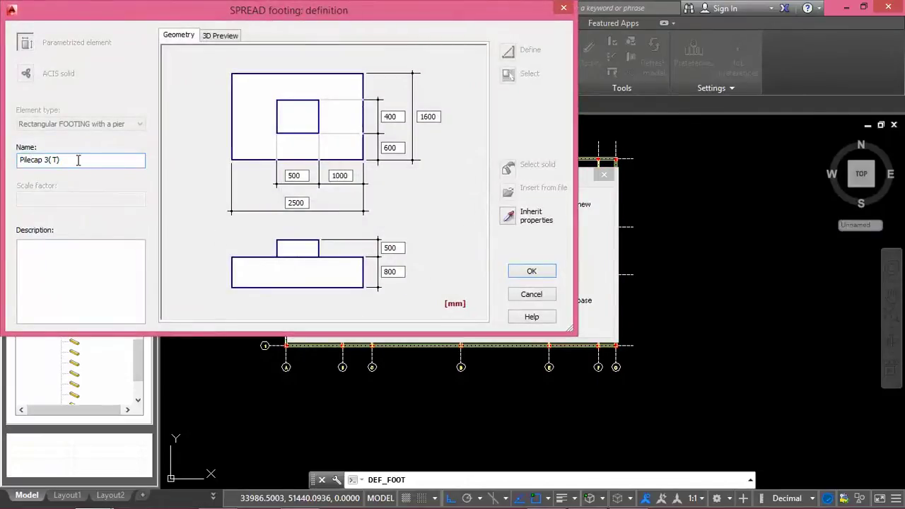
{"action": "key", "text": "BackSpace"}
{"action": "key", "text": "BackSpace"}
{"action": "type", "text": "=250x160"}
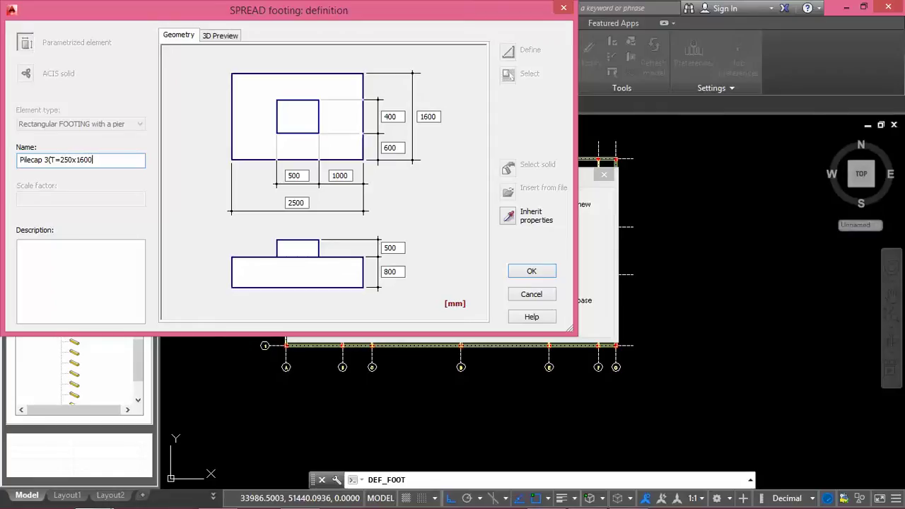
{"action": "type", "text": "x50"}
{"action": "type", "text": ")"}
{"action": "left_click", "coordinate": [541, 271]}
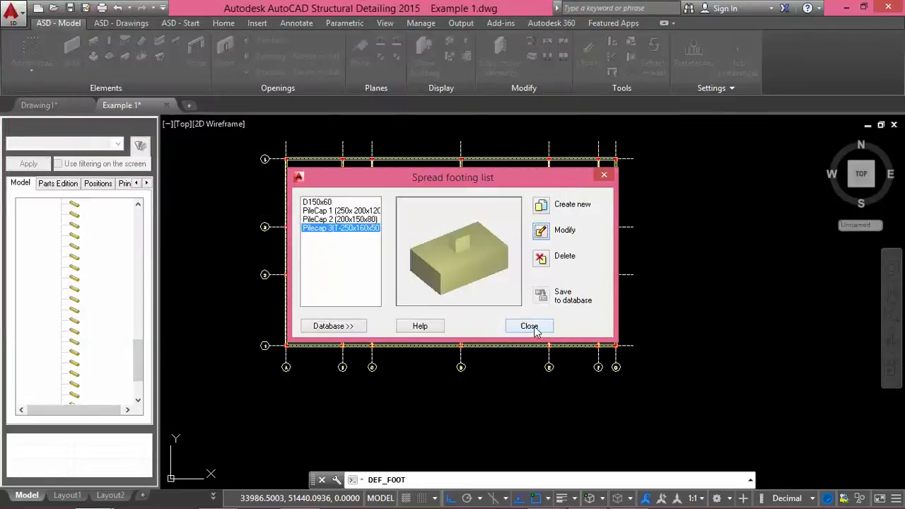
- Close the footing list and insert using the PileCap 1 (250x 200x120) section
{"action": "left_click", "coordinate": [539, 326]}
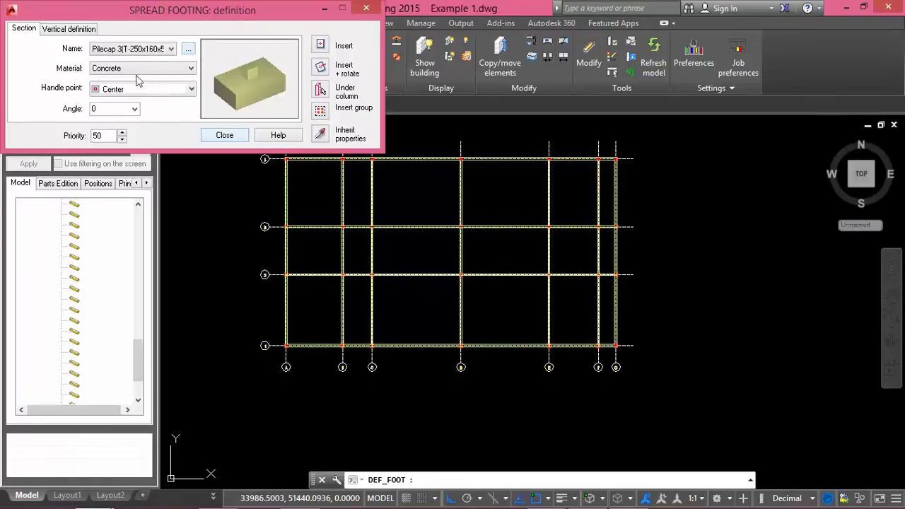
{"action": "left_click", "coordinate": [141, 51]}
{"action": "left_click", "coordinate": [141, 74]}
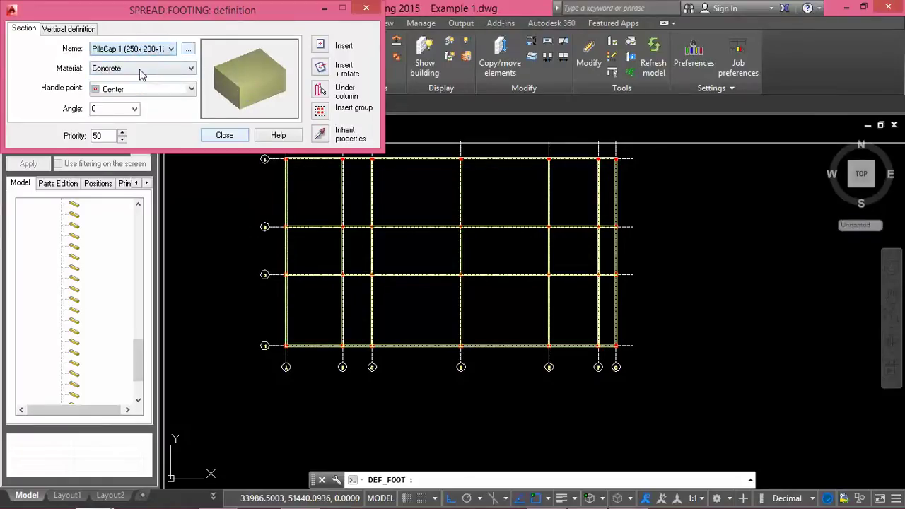
{"action": "left_click", "coordinate": [320, 45]}
- Place a PileCap 1 pile cap around the next column along the beam
{"action": "scroll", "coordinate": [304, 187], "scroll_direction": "up", "scroll_amount": 4}
{"action": "middle_click_drag", "start_coordinate": [310, 181], "coordinate": [304, 258]}
{"action": "scroll", "coordinate": [271, 158], "scroll_direction": "up", "scroll_amount": 5}
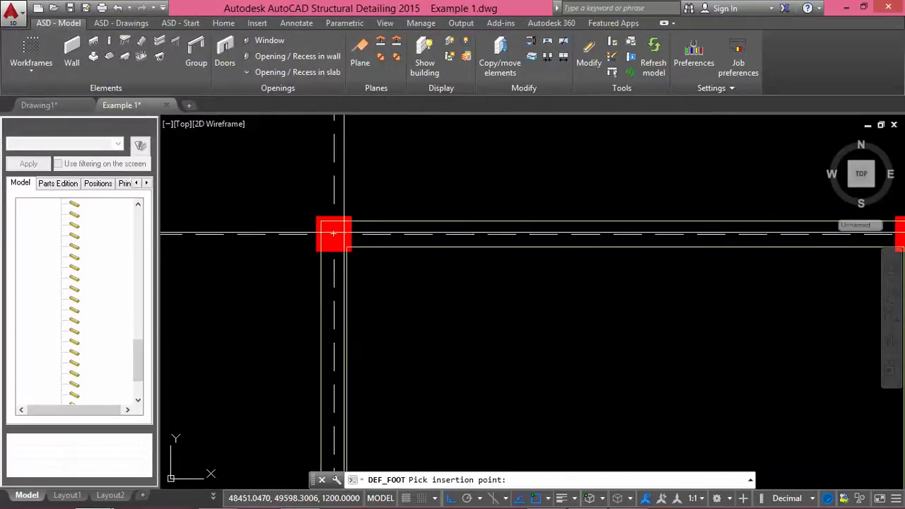
{"action": "scroll", "coordinate": [334, 233], "scroll_direction": "down", "scroll_amount": 1}
{"action": "scroll", "coordinate": [333, 233], "scroll_direction": "down", "scroll_amount": 2}
{"action": "scroll", "coordinate": [338, 240], "scroll_direction": "up", "scroll_amount": 4}
{"action": "scroll", "coordinate": [337, 240], "scroll_direction": "up", "scroll_amount": 1}
{"action": "middle_click_drag", "start_coordinate": [816, 238], "coordinate": [541, 208]}
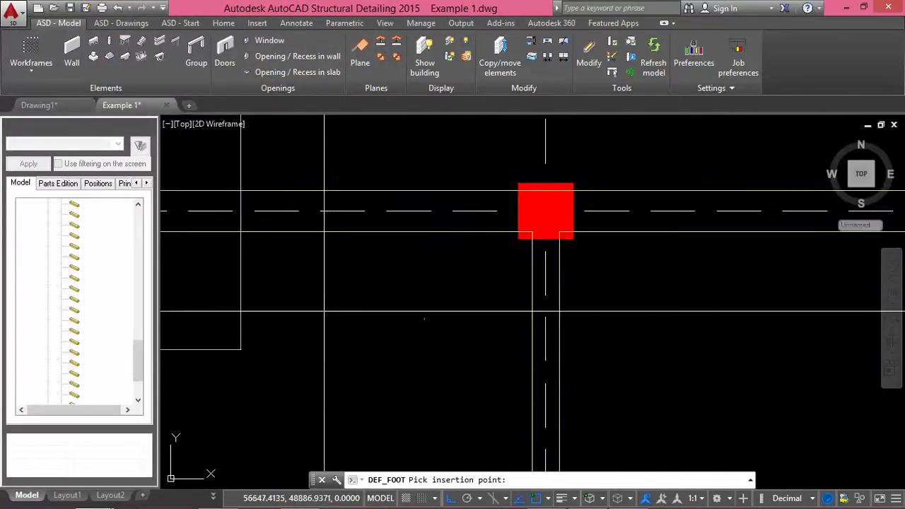
{"action": "scroll", "coordinate": [474, 248], "scroll_direction": "down", "scroll_amount": 2}
{"action": "scroll", "coordinate": [474, 249], "scroll_direction": "down", "scroll_amount": 3}
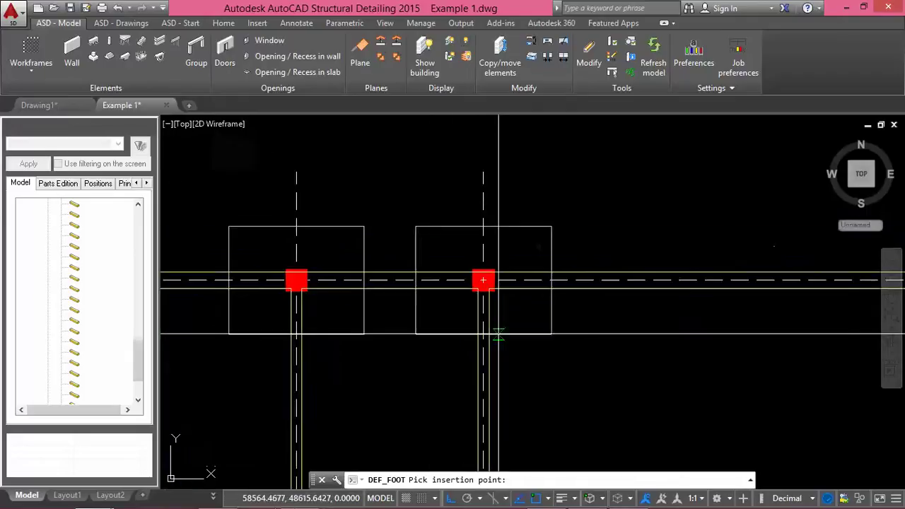
{"action": "middle_click_drag", "start_coordinate": [703, 295], "coordinate": [604, 291]}
{"action": "scroll", "coordinate": [580, 286], "scroll_direction": "up", "scroll_amount": 5}
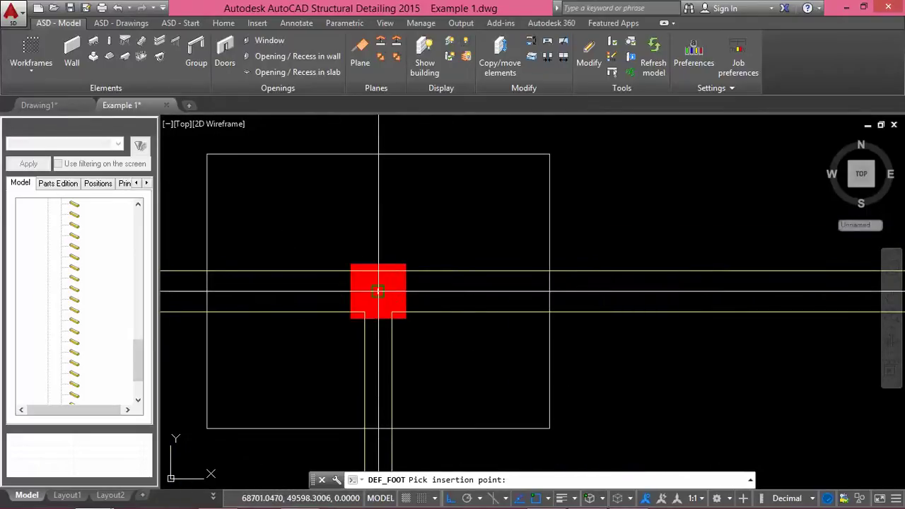
{"action": "scroll", "coordinate": [428, 269], "scroll_direction": "down", "scroll_amount": 5}
{"action": "middle_click_drag", "start_coordinate": [479, 233], "coordinate": [323, 257]}
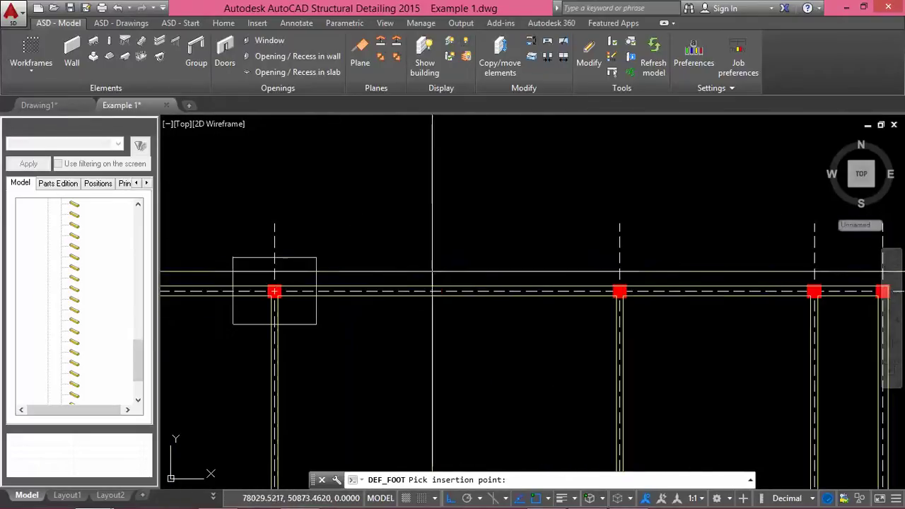
{"action": "scroll", "coordinate": [621, 297], "scroll_direction": "up", "scroll_amount": 3}
{"action": "scroll", "coordinate": [606, 307], "scroll_direction": "down", "scroll_amount": 1}
{"action": "scroll", "coordinate": [495, 314], "scroll_direction": "down", "scroll_amount": 2}
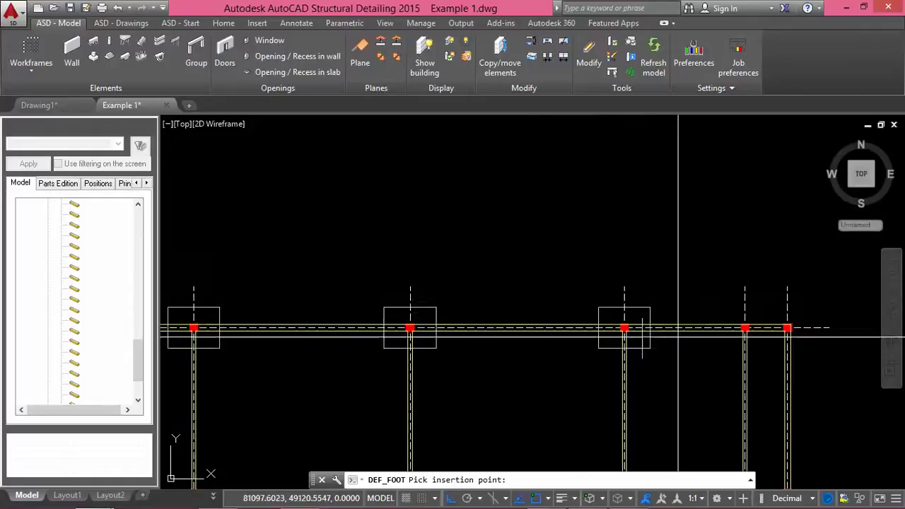
{"action": "scroll", "coordinate": [668, 339], "scroll_direction": "up", "scroll_amount": 3}
{"action": "left_click", "coordinate": [711, 349]}
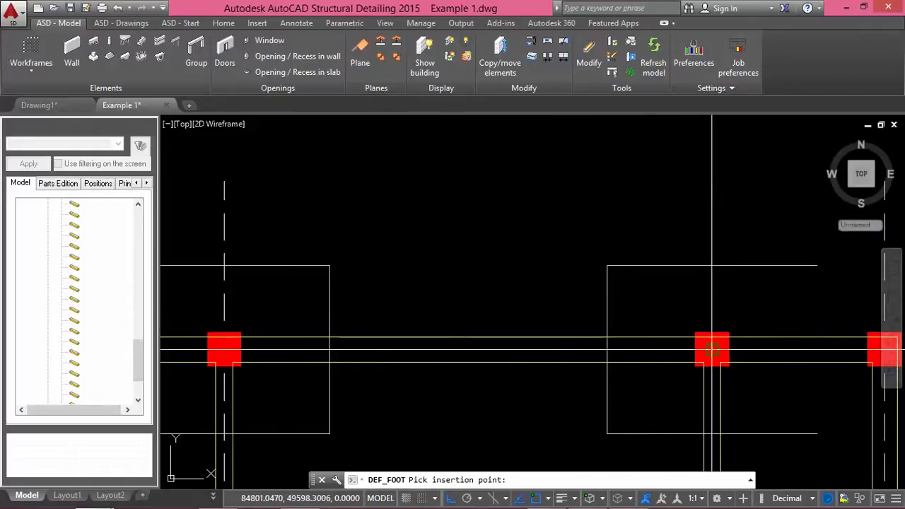
{"action": "scroll", "coordinate": [520, 251], "scroll_direction": "down", "scroll_amount": 5}
{"action": "scroll", "coordinate": [520, 251], "scroll_direction": "down", "scroll_amount": 3}
{"action": "scroll", "coordinate": [490, 318], "scroll_direction": "up", "scroll_amount": 3}
{"action": "scroll", "coordinate": [526, 234], "scroll_direction": "up", "scroll_amount": 3}
{"action": "middle_click_drag", "start_coordinate": [554, 273], "coordinate": [554, 290]}
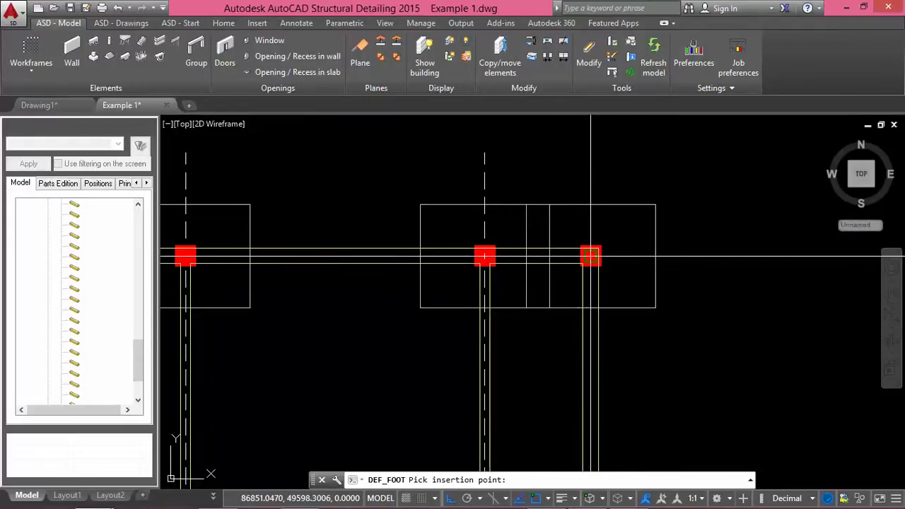
{"action": "key", "text": "Escape"}
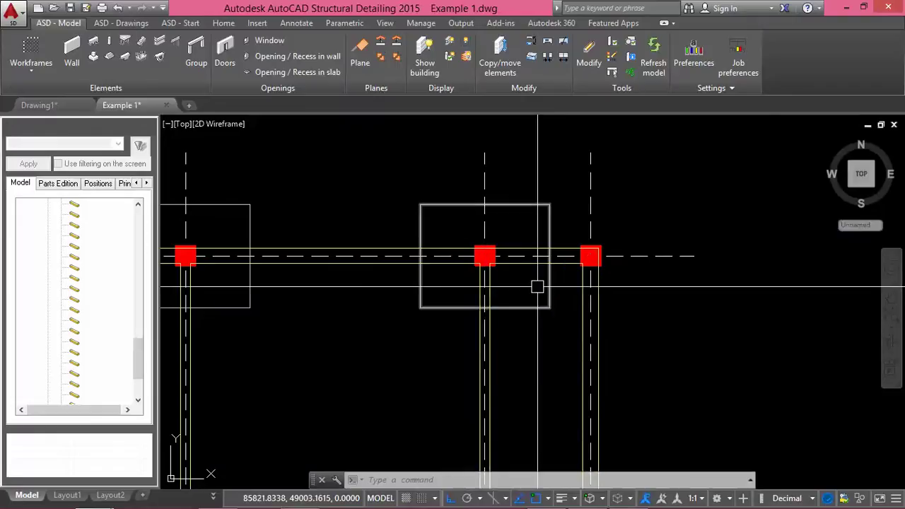
- Window-select the overlapping middle footing and delete it
{"action": "left_click", "coordinate": [537, 299]}
{"action": "left_click", "coordinate": [527, 318]}
{"action": "key", "text": "Delete"}
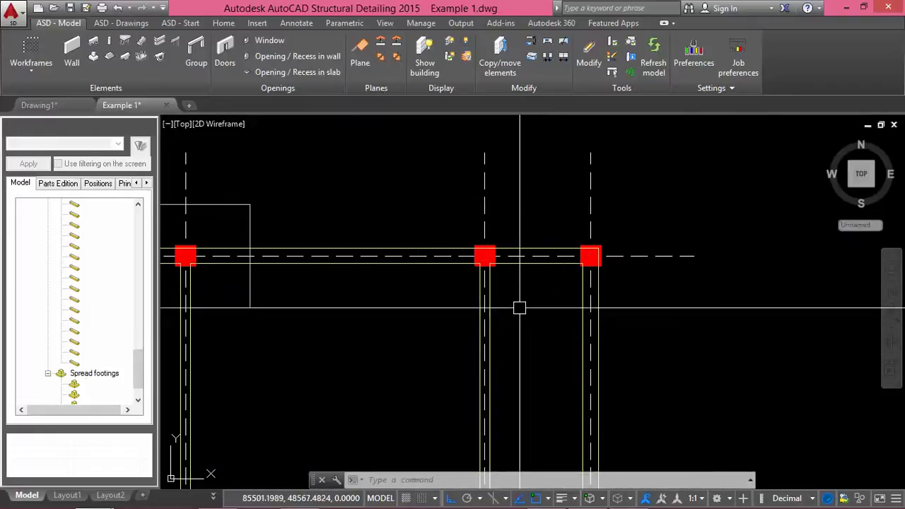
- Restart footing insertion, abandon it, and return to the placement dialog
{"action": "left_click", "coordinate": [93, 58]}
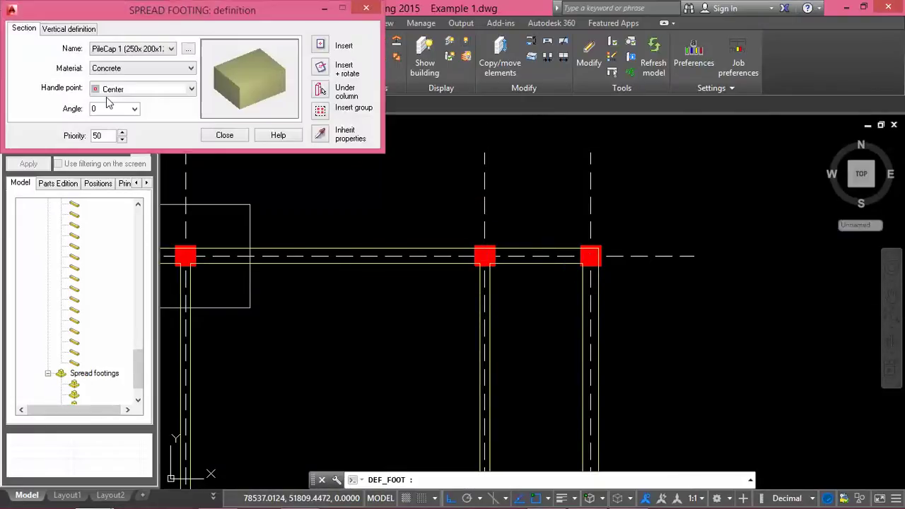
{"action": "left_click", "coordinate": [321, 47]}
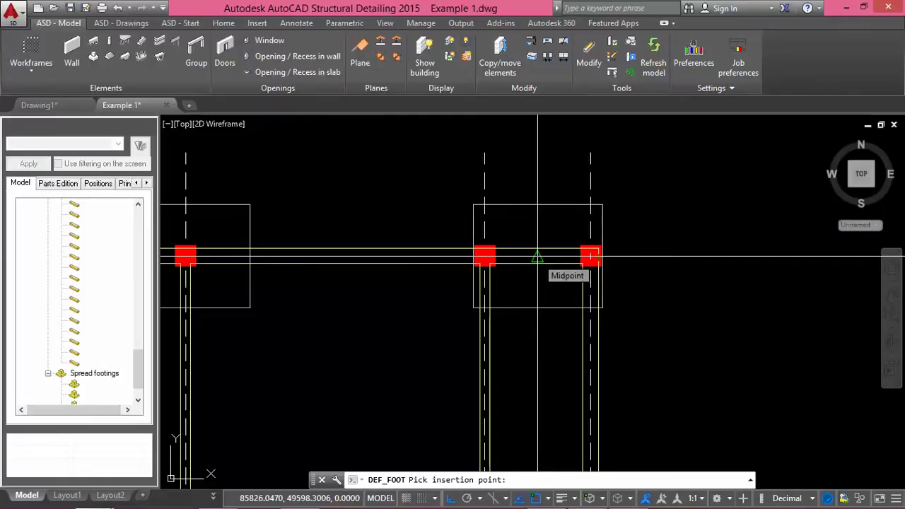
{"action": "key", "text": "Escape"}
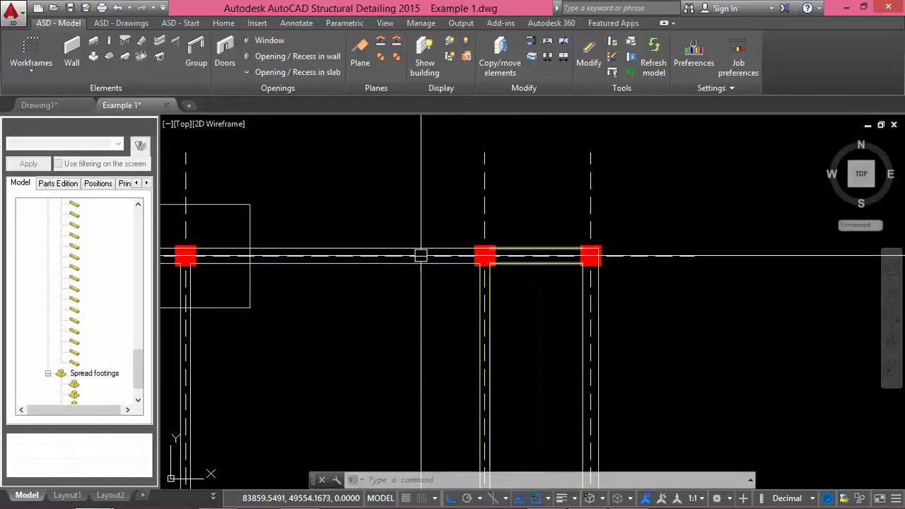
{"action": "left_click", "coordinate": [94, 58]}
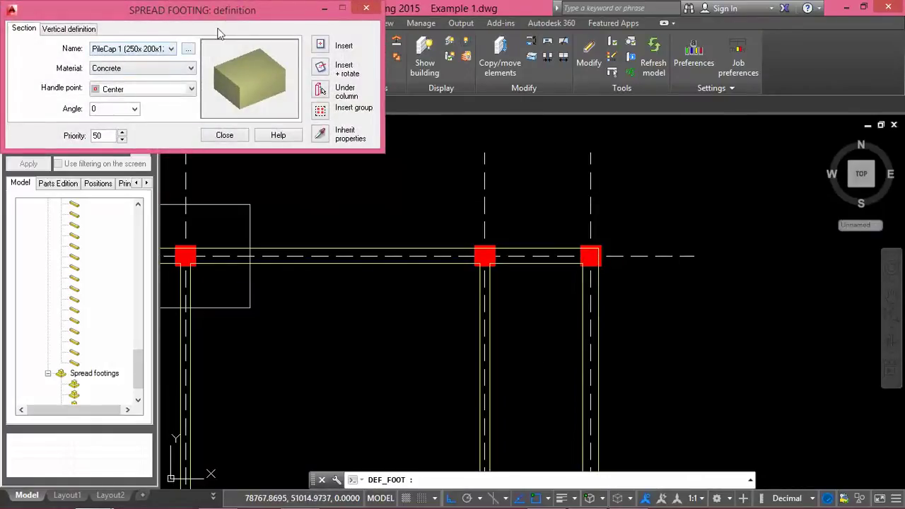
- Review the PileCap 1 definition (2500 width) in the footing list, then start a new rectangular footing type
{"action": "left_click_drag", "start_coordinate": [262, 14], "coordinate": [457, 58]}
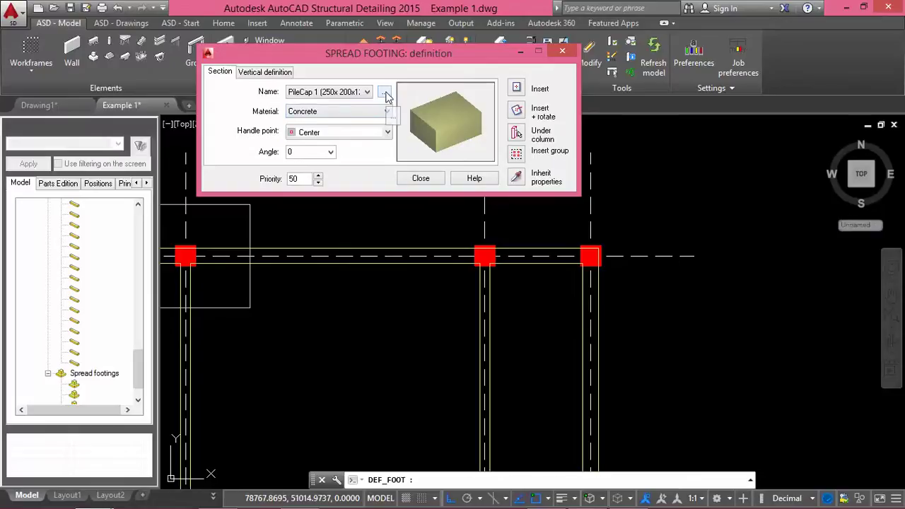
{"action": "left_click", "coordinate": [383, 93]}
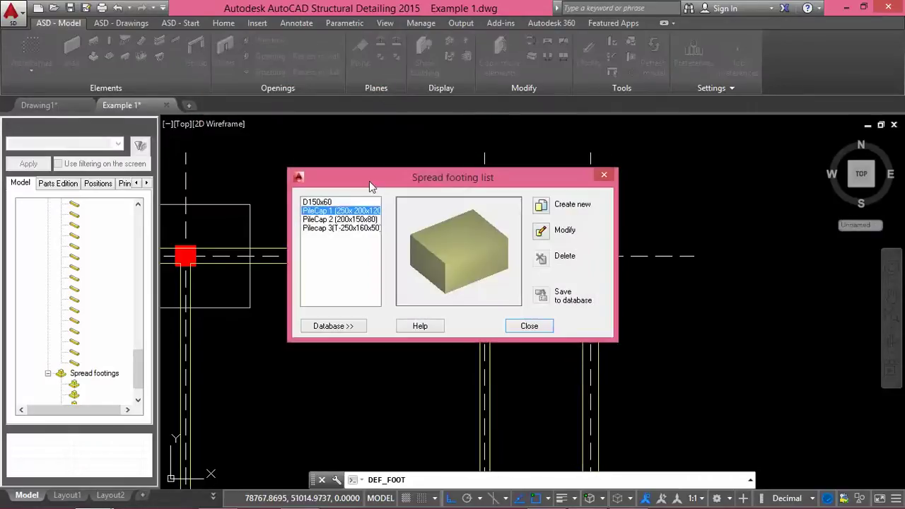
{"action": "left_click", "coordinate": [541, 233]}
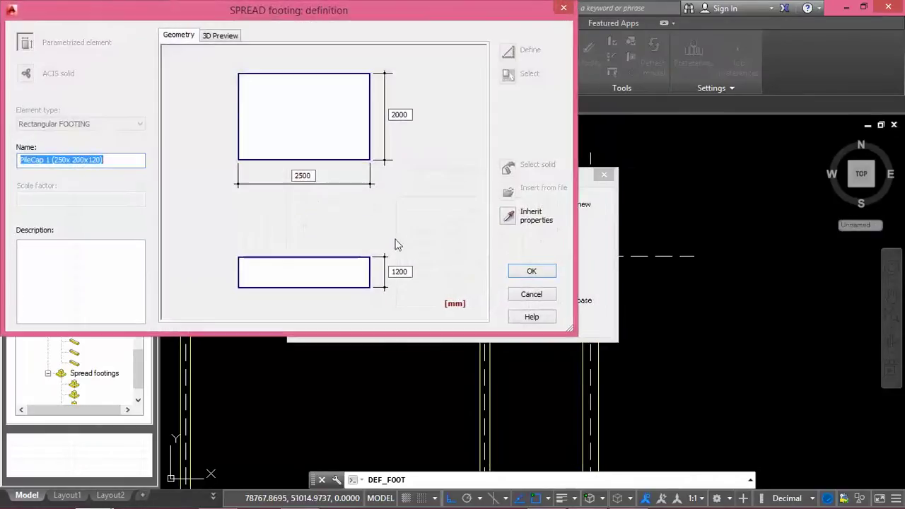
{"action": "left_click", "coordinate": [303, 175]}
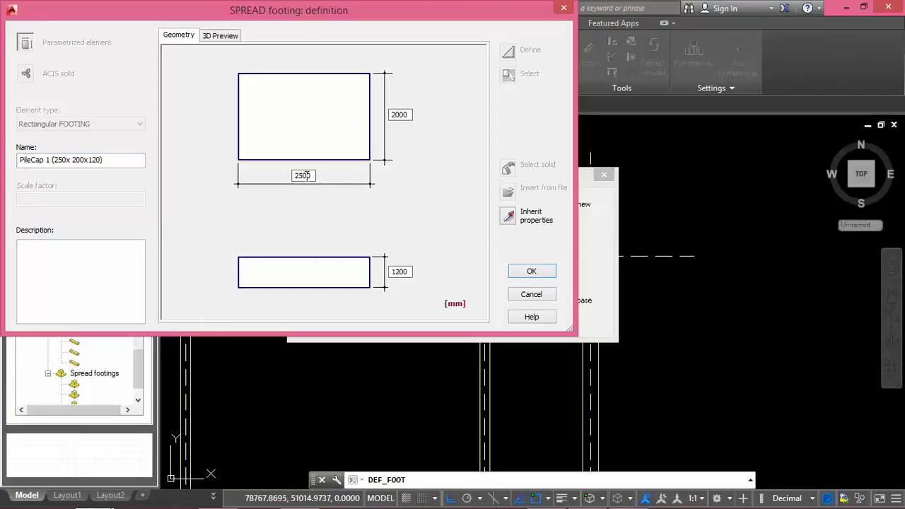
{"action": "double_click", "coordinate": [309, 175]}
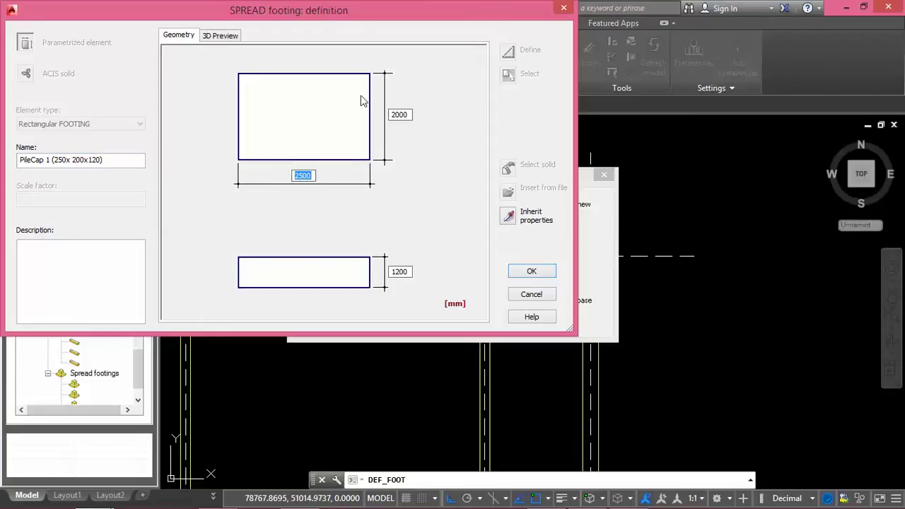
{"action": "left_click", "coordinate": [564, 8]}
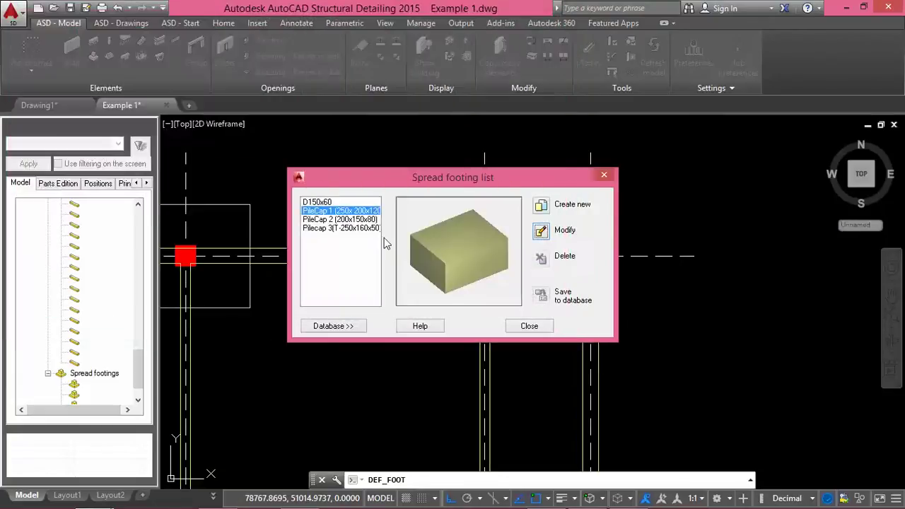
{"action": "left_click", "coordinate": [541, 231]}
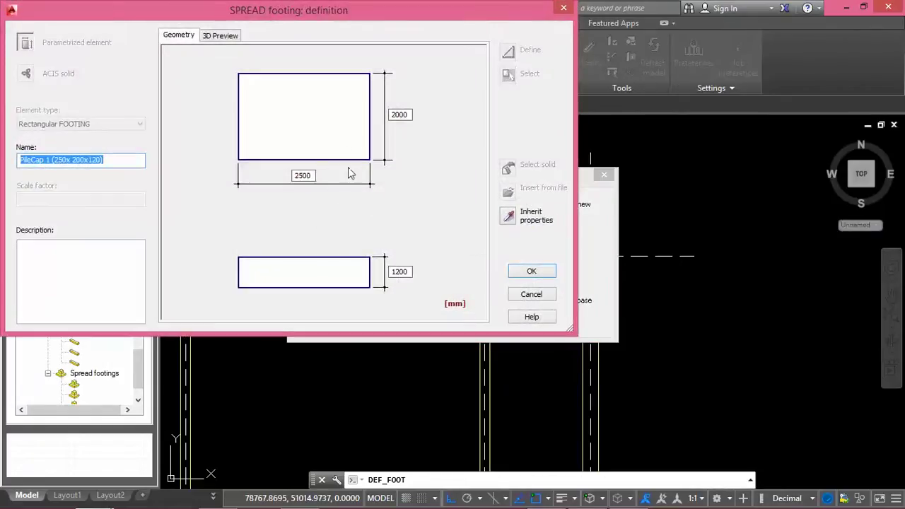
{"action": "left_click", "coordinate": [531, 295]}
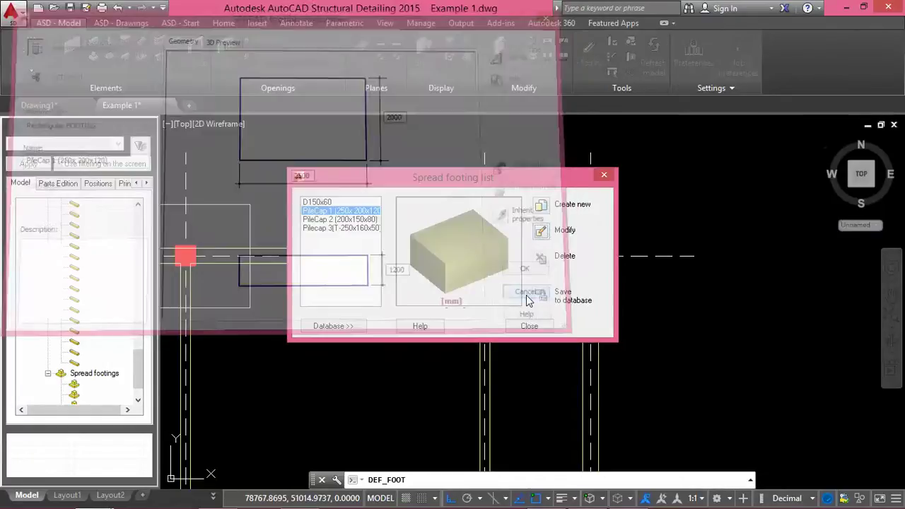
{"action": "left_click", "coordinate": [549, 233]}
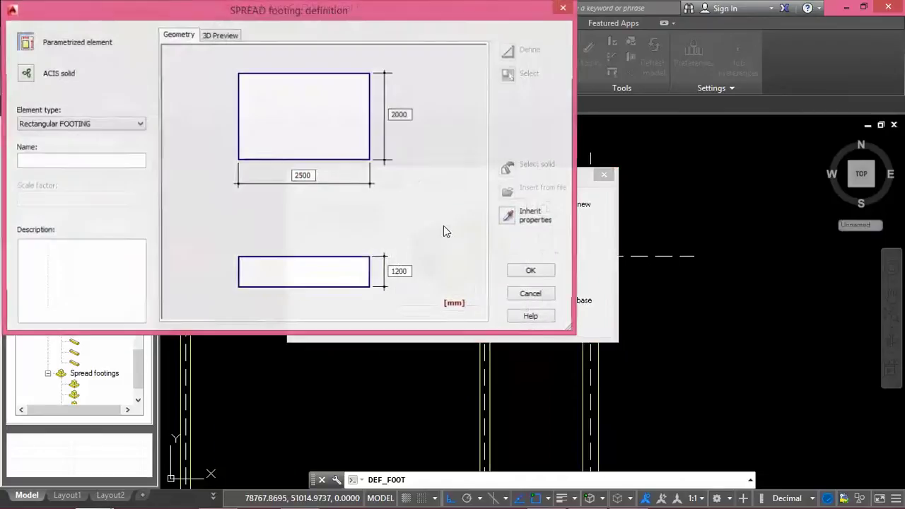
- Save the new footing as Pilecap 4(400x300x120), 4000 × 3000 × 1200 mm, and pick it for insertion
{"action": "left_click", "coordinate": [62, 161]}
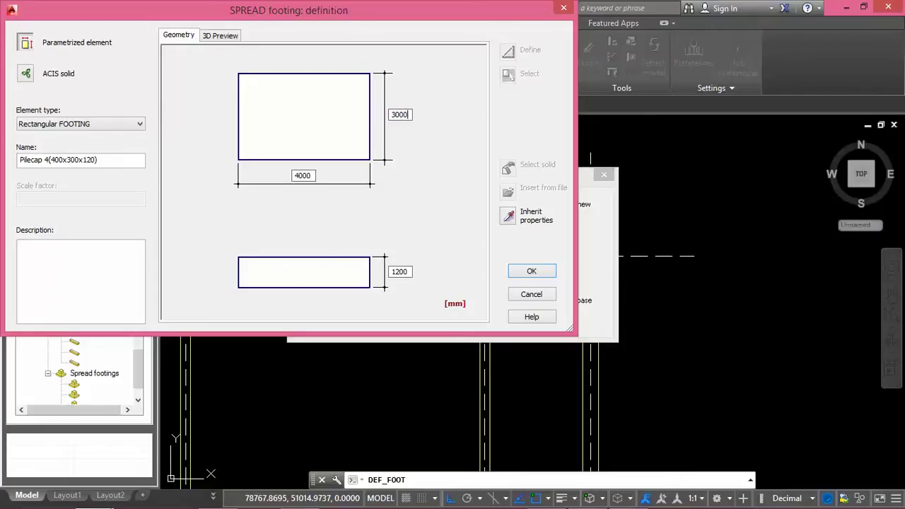
{"action": "left_click", "coordinate": [530, 273]}
{"action": "left_click", "coordinate": [527, 326]}
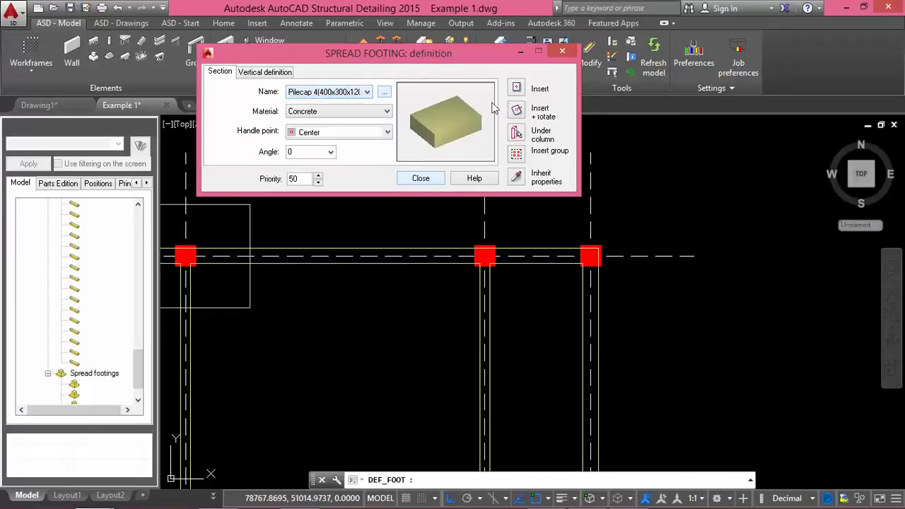
{"action": "left_click", "coordinate": [520, 92]}
- Insert Pilecap 4 at the midpoint between the two close column centres, then close the dialog
{"action": "scroll", "coordinate": [504, 258], "scroll_direction": "up", "scroll_amount": 2}
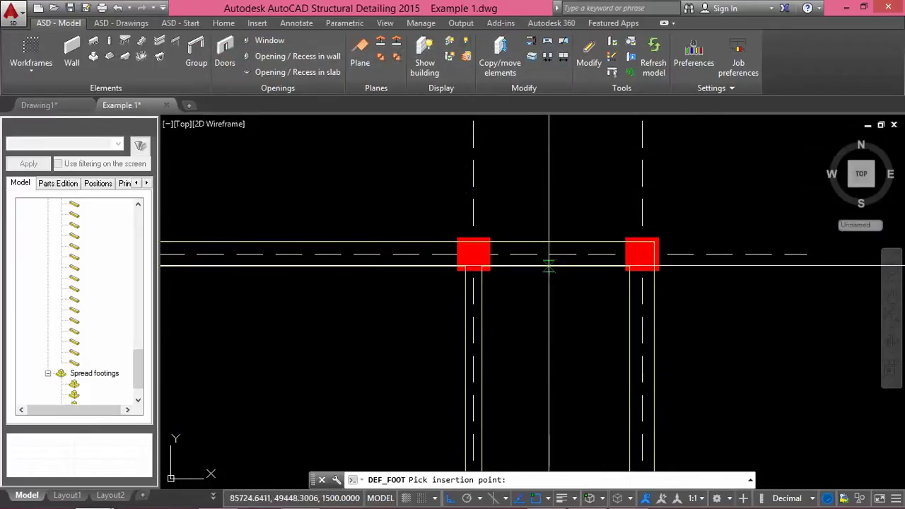
{"action": "right_click", "coordinate": [547, 290], "text": "shift"}
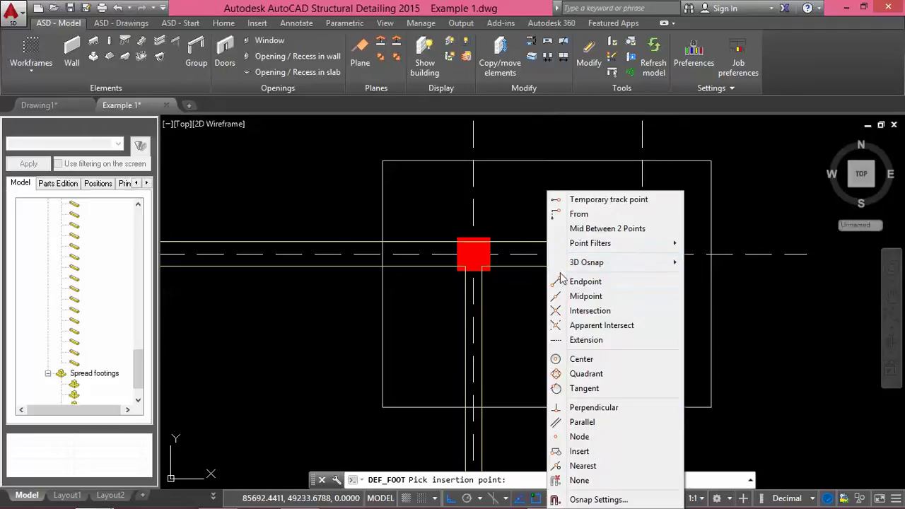
{"action": "left_click", "coordinate": [580, 228]}
{"action": "left_click", "coordinate": [473, 253]}
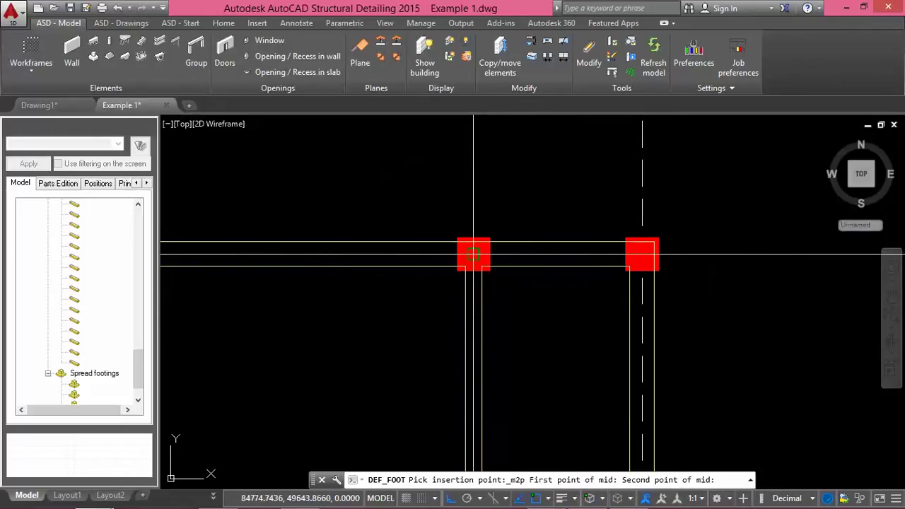
{"action": "left_click", "coordinate": [642, 253]}
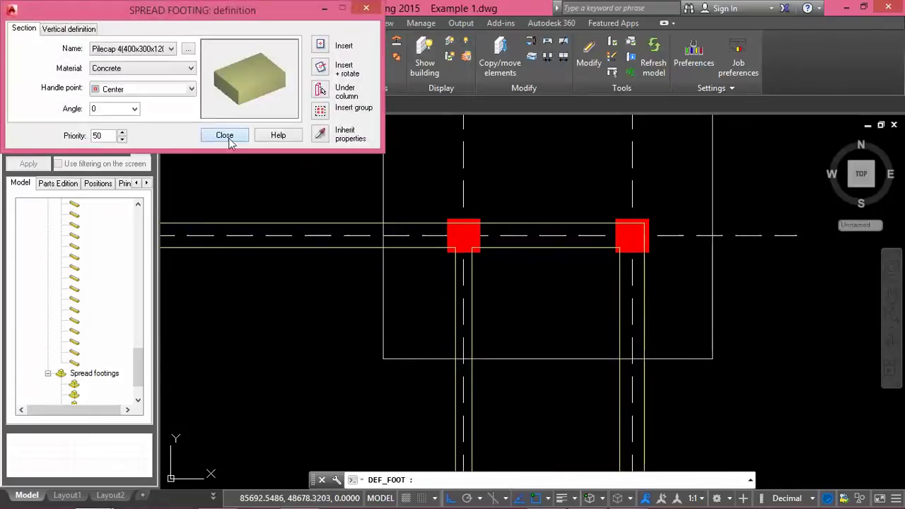
{"action": "left_click", "coordinate": [225, 138]}
{"action": "scroll", "coordinate": [456, 344], "scroll_direction": "down", "scroll_amount": 3}
{"action": "scroll", "coordinate": [503, 323], "scroll_direction": "down", "scroll_amount": 2}
{"action": "scroll", "coordinate": [506, 255], "scroll_direction": "up", "scroll_amount": 2}
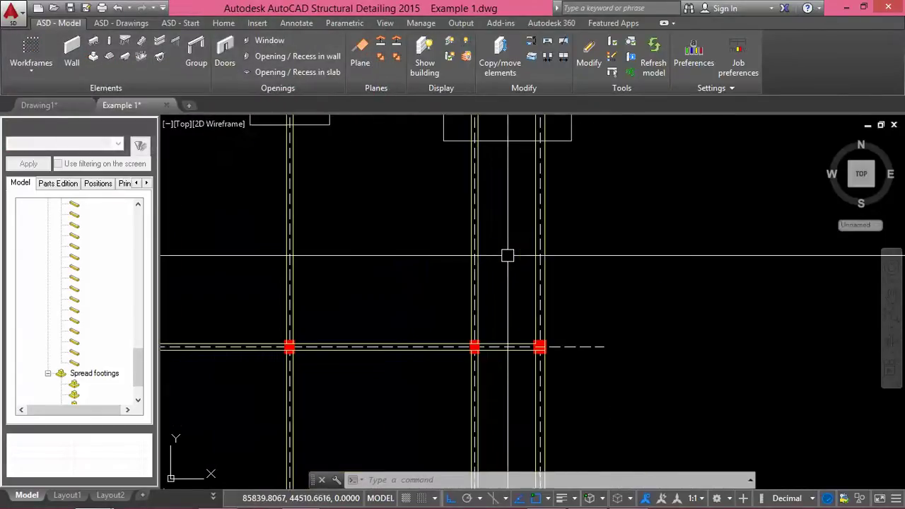
- Copy the new Pilecap 4 footing with CO to the matching columns further down, then end COPY
{"action": "middle_click_drag", "start_coordinate": [506, 255], "coordinate": [495, 344]}
{"action": "scroll", "coordinate": [471, 196], "scroll_direction": "up", "scroll_amount": 2}
{"action": "middle_click_drag", "start_coordinate": [495, 245], "coordinate": [509, 284]}
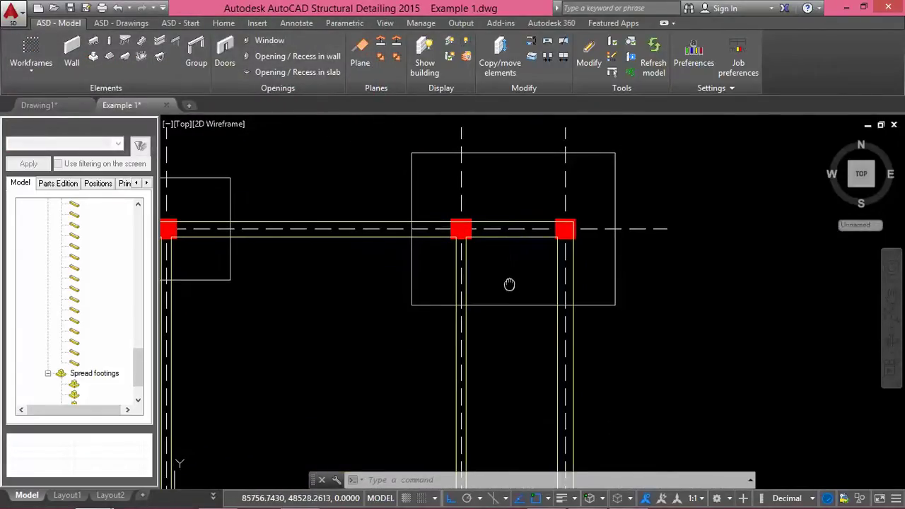
{"action": "left_click", "coordinate": [497, 304]}
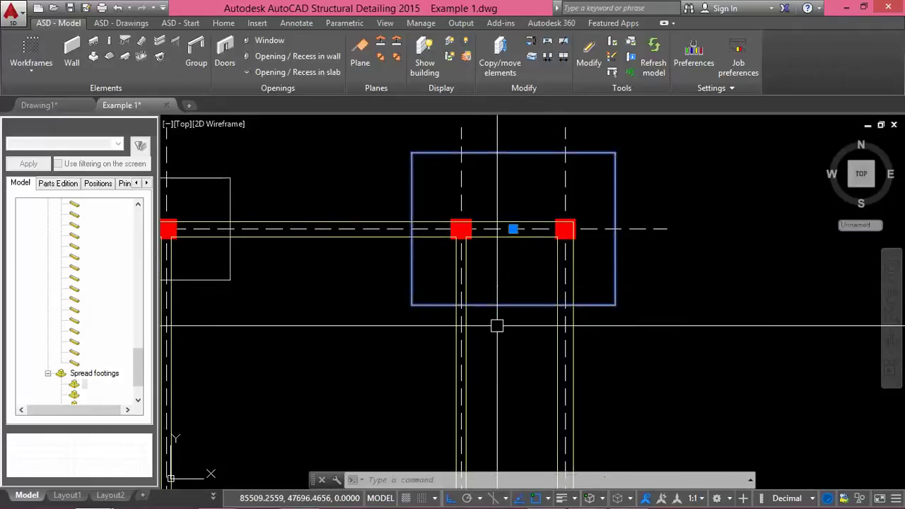
{"action": "middle_click_drag", "start_coordinate": [500, 282], "coordinate": [501, 285]}
{"action": "type", "text": "co"}
{"action": "key", "text": "Return"}
{"action": "left_click", "coordinate": [565, 232]}
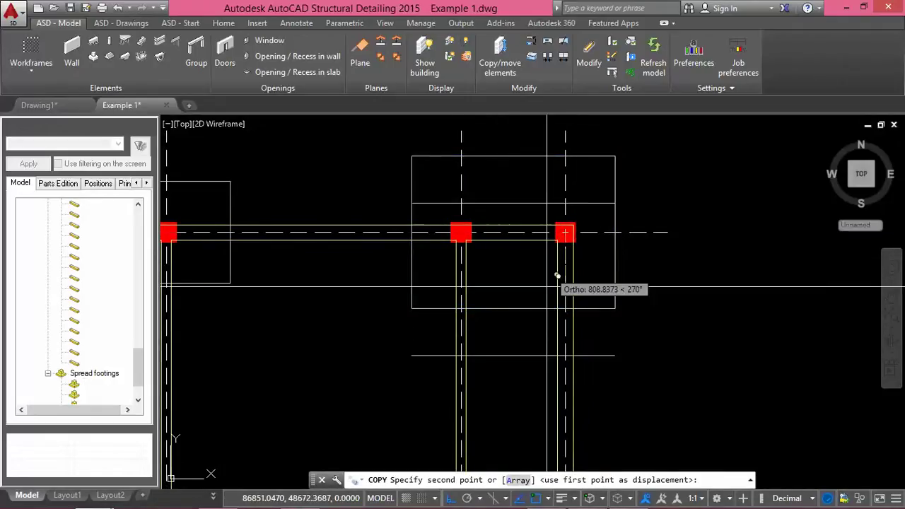
{"action": "scroll", "coordinate": [561, 233], "scroll_direction": "down", "scroll_amount": 3}
{"action": "scroll", "coordinate": [525, 185], "scroll_direction": "up", "scroll_amount": 3}
{"action": "scroll", "coordinate": [545, 196], "scroll_direction": "up", "scroll_amount": 2}
{"action": "left_click", "coordinate": [554, 199]}
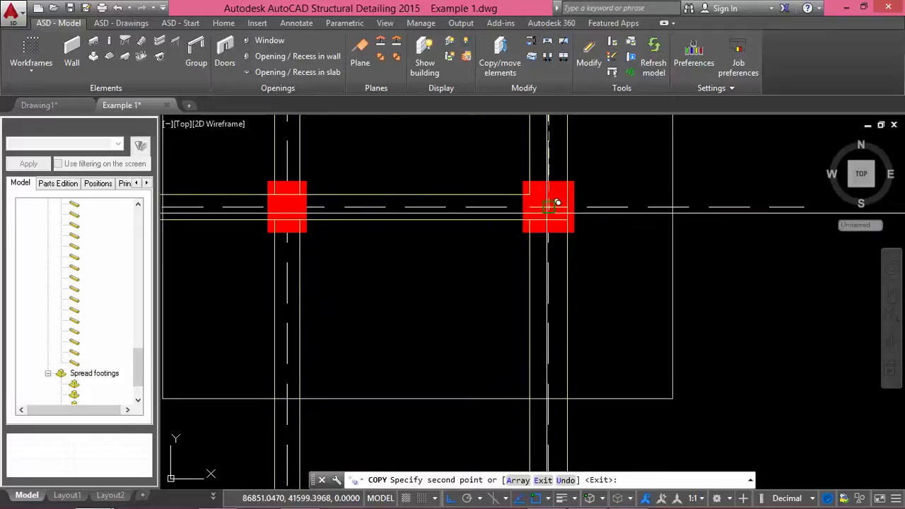
{"action": "scroll", "coordinate": [544, 233], "scroll_direction": "down", "scroll_amount": 2}
{"action": "scroll", "coordinate": [541, 254], "scroll_direction": "down", "scroll_amount": 3}
{"action": "scroll", "coordinate": [542, 247], "scroll_direction": "up", "scroll_amount": 4}
{"action": "scroll", "coordinate": [530, 272], "scroll_direction": "up", "scroll_amount": 3}
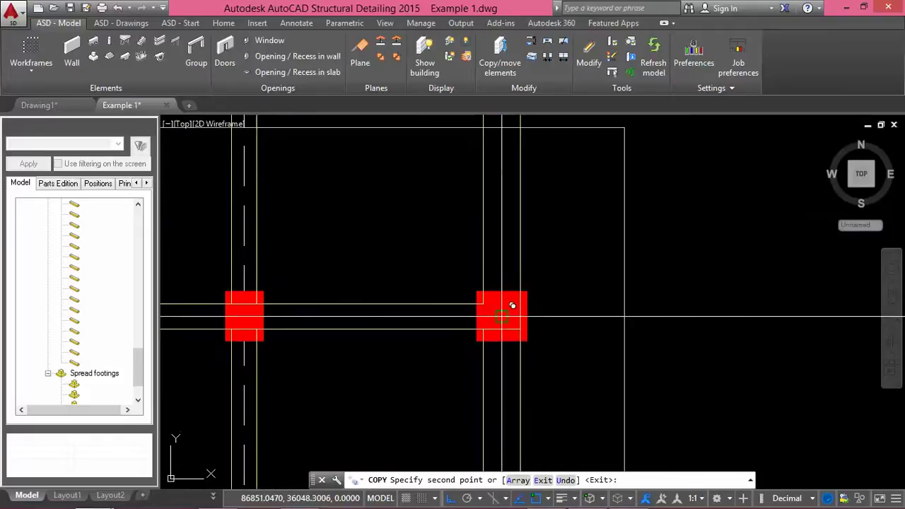
{"action": "scroll", "coordinate": [503, 244], "scroll_direction": "down", "scroll_amount": 3}
{"action": "scroll", "coordinate": [497, 396], "scroll_direction": "up", "scroll_amount": 3}
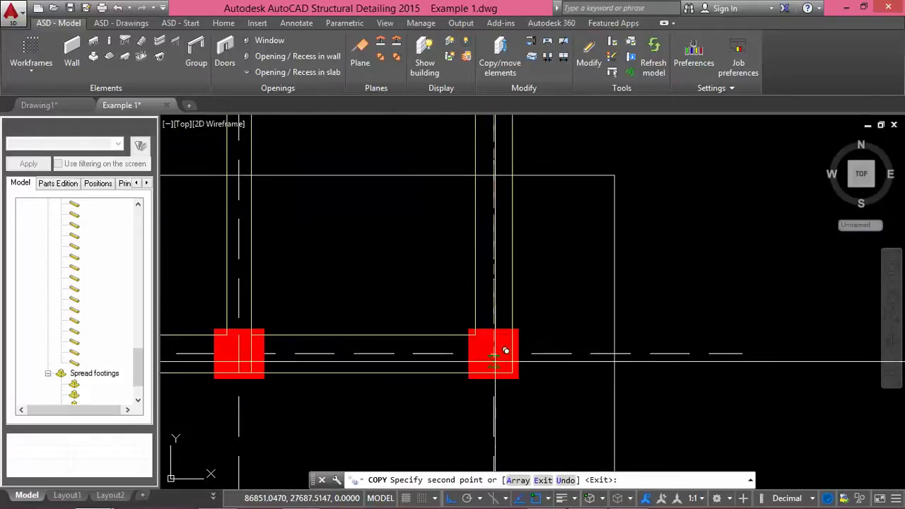
{"action": "key", "text": "Escape"}
- Select and then deselect the footing at column A, row 4, and reopen the spread footing settings
{"action": "scroll", "coordinate": [503, 342], "scroll_direction": "down", "scroll_amount": 3}
{"action": "scroll", "coordinate": [539, 316], "scroll_direction": "down", "scroll_amount": 2}
{"action": "scroll", "coordinate": [541, 317], "scroll_direction": "down", "scroll_amount": 2}
{"action": "mouse_move", "coordinate": [546, 241]}
{"action": "middle_mouse_down"}
{"action": "mouse_move", "coordinate": [545, 253]}
{"action": "mouse_move", "coordinate": [585, 247]}
{"action": "middle_mouse_up"}
{"action": "scroll", "coordinate": [515, 289], "scroll_direction": "down", "scroll_amount": 2}
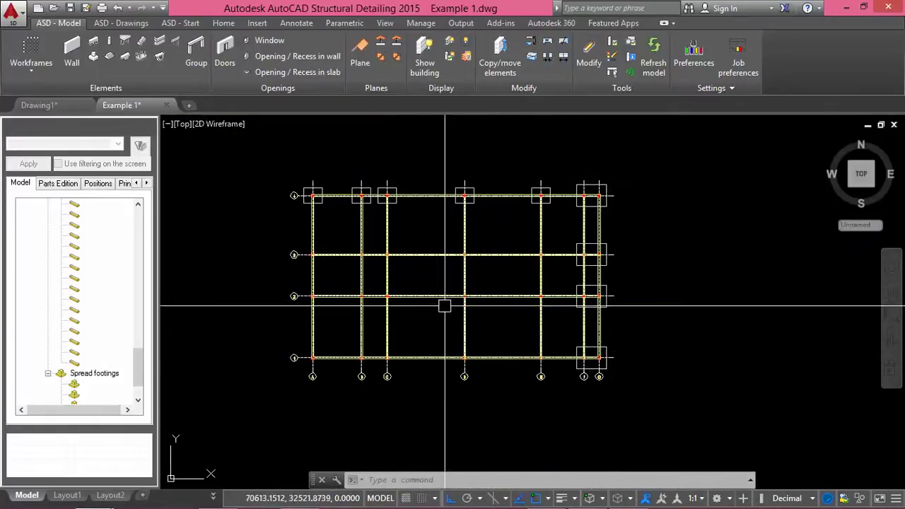
{"action": "scroll", "coordinate": [305, 169], "scroll_direction": "up", "scroll_amount": 5}
{"action": "scroll", "coordinate": [404, 278], "scroll_direction": "up", "scroll_amount": 3}
{"action": "left_click", "coordinate": [386, 259]}
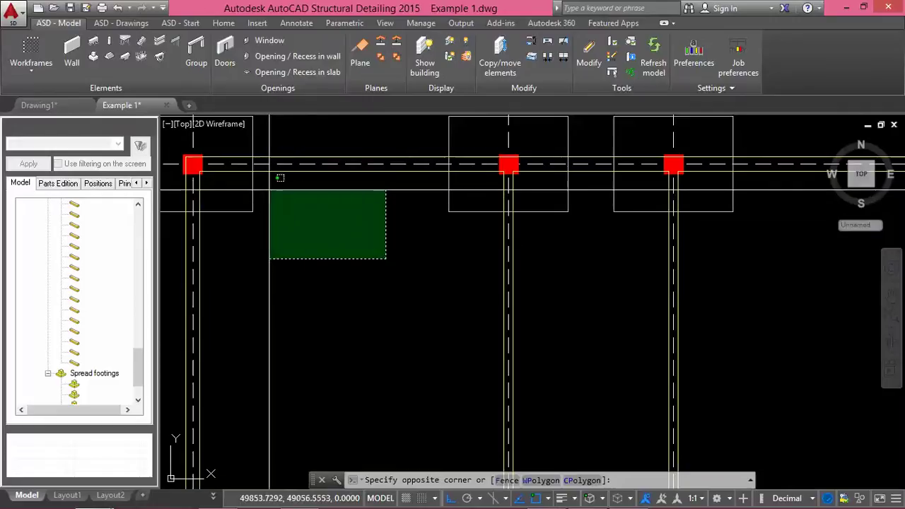
{"action": "left_click", "coordinate": [244, 184]}
{"action": "scroll", "coordinate": [360, 294], "scroll_direction": "down", "scroll_amount": 5}
{"action": "scroll", "coordinate": [361, 293], "scroll_direction": "up", "scroll_amount": 2}
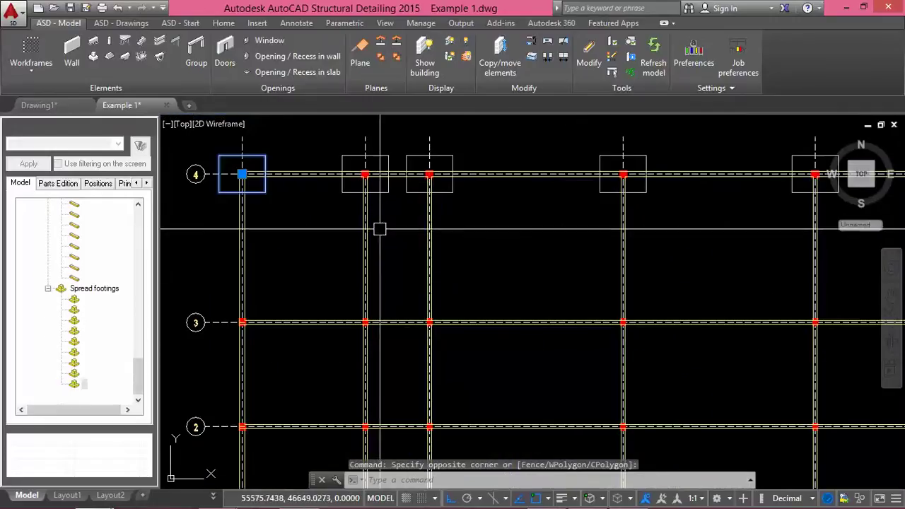
{"action": "scroll", "coordinate": [424, 227], "scroll_direction": "down", "scroll_amount": 2}
{"action": "key", "text": "Escape"}
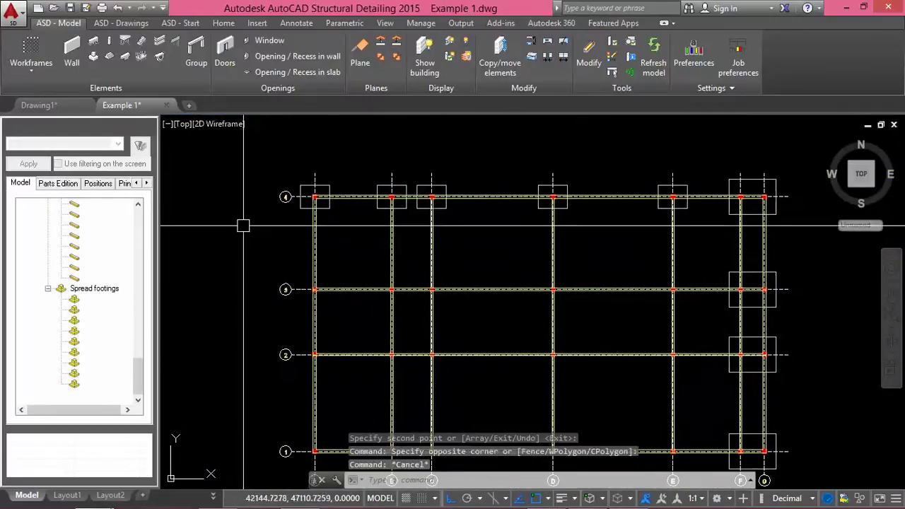
{"action": "middle_click_drag", "start_coordinate": [399, 337], "coordinate": [409, 280]}
{"action": "scroll", "coordinate": [387, 124], "scroll_direction": "up", "scroll_amount": 2}
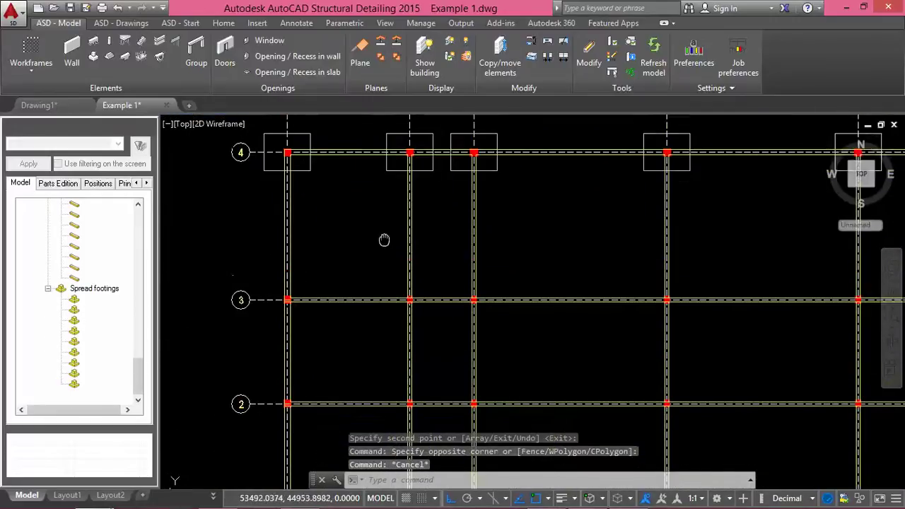
{"action": "left_click", "coordinate": [93, 56]}
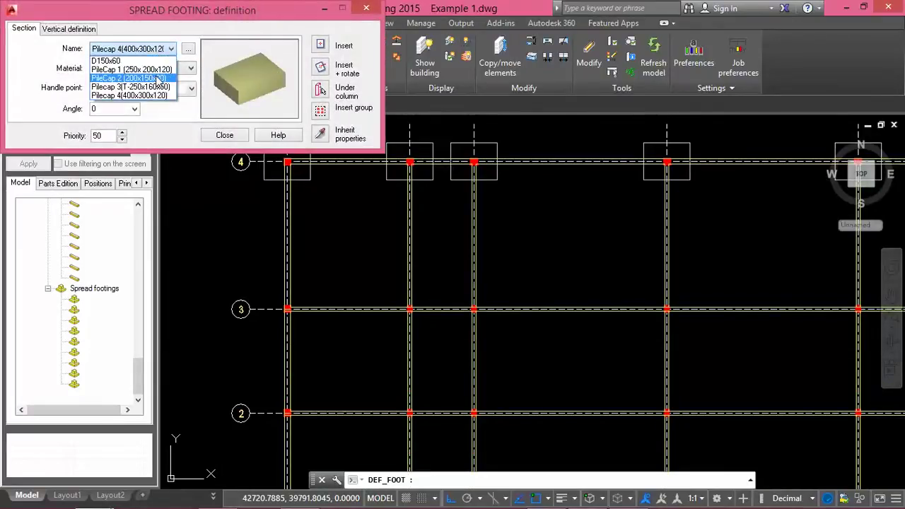
- Choose PileCap 2 (200x150x80) as the footing type and start inserting it
{"action": "left_click", "coordinate": [157, 78]}
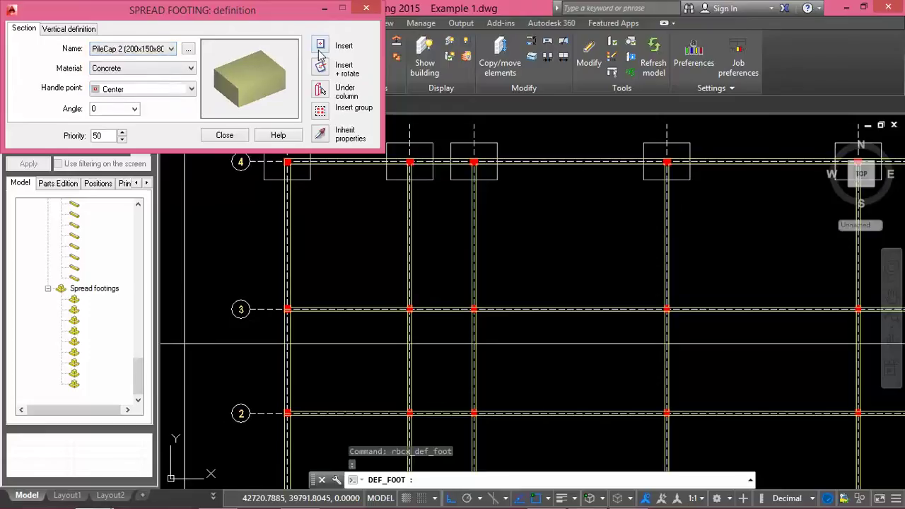
{"action": "left_click", "coordinate": [320, 47]}
{"action": "scroll", "coordinate": [339, 153], "scroll_direction": "down", "scroll_amount": 5}
{"action": "scroll", "coordinate": [248, 219], "scroll_direction": "up", "scroll_amount": 3}
{"action": "scroll", "coordinate": [452, 183], "scroll_direction": "up", "scroll_amount": 3}
{"action": "scroll", "coordinate": [325, 261], "scroll_direction": "up", "scroll_amount": 3}
{"action": "scroll", "coordinate": [331, 203], "scroll_direction": "up", "scroll_amount": 2}
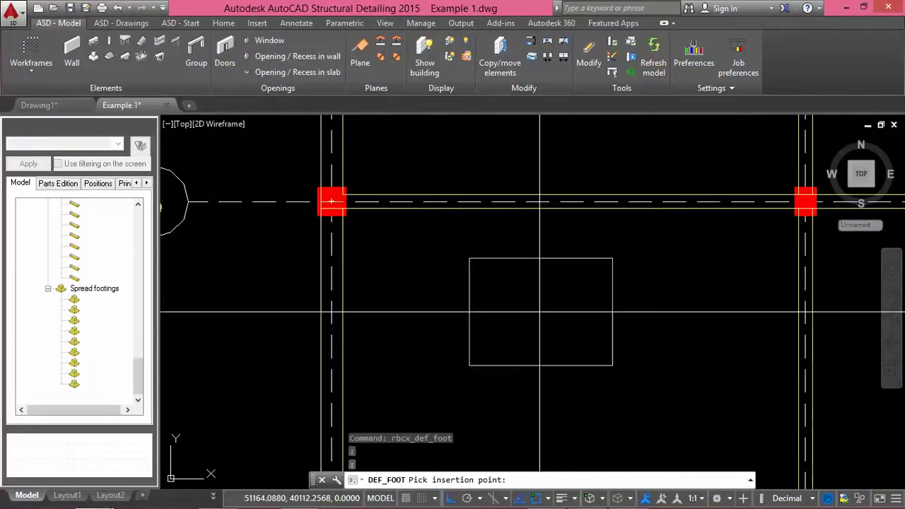
{"action": "scroll", "coordinate": [233, 327], "scroll_direction": "down", "scroll_amount": 3}
{"action": "scroll", "coordinate": [501, 212], "scroll_direction": "up", "scroll_amount": 3}
{"action": "scroll", "coordinate": [506, 212], "scroll_direction": "up", "scroll_amount": 2}
{"action": "scroll", "coordinate": [424, 240], "scroll_direction": "down", "scroll_amount": 3}
{"action": "scroll", "coordinate": [332, 261], "scroll_direction": "up", "scroll_amount": 5}
{"action": "scroll", "coordinate": [355, 252], "scroll_direction": "down", "scroll_amount": 3}
{"action": "scroll", "coordinate": [397, 302], "scroll_direction": "up", "scroll_amount": 3}
{"action": "scroll", "coordinate": [398, 302], "scroll_direction": "up", "scroll_amount": 2}
- Place PileCap 2 caps on the grid column intersections, then repeat the command to reopen the definition
{"action": "left_click", "coordinate": [398, 303]}
{"action": "scroll", "coordinate": [398, 302], "scroll_direction": "down", "scroll_amount": 3}
{"action": "scroll", "coordinate": [318, 339], "scroll_direction": "up", "scroll_amount": 3}
{"action": "scroll", "coordinate": [268, 342], "scroll_direction": "up", "scroll_amount": 2}
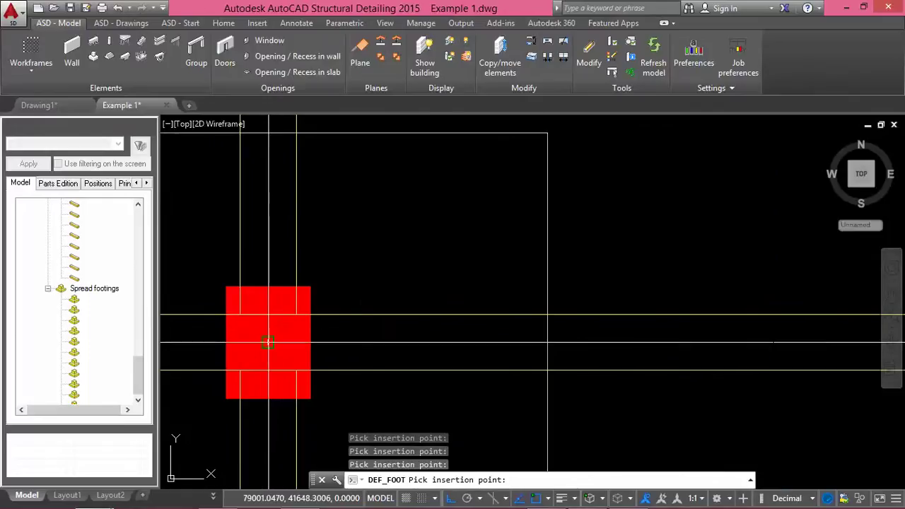
{"action": "scroll", "coordinate": [268, 341], "scroll_direction": "down", "scroll_amount": 3}
{"action": "scroll", "coordinate": [414, 348], "scroll_direction": "down", "scroll_amount": 1}
{"action": "scroll", "coordinate": [413, 348], "scroll_direction": "down", "scroll_amount": 5}
{"action": "scroll", "coordinate": [347, 318], "scroll_direction": "up", "scroll_amount": 4}
{"action": "middle_click_drag", "start_coordinate": [359, 325], "coordinate": [371, 362]}
{"action": "scroll", "coordinate": [351, 363], "scroll_direction": "up", "scroll_amount": 5}
{"action": "scroll", "coordinate": [352, 362], "scroll_direction": "down", "scroll_amount": 5}
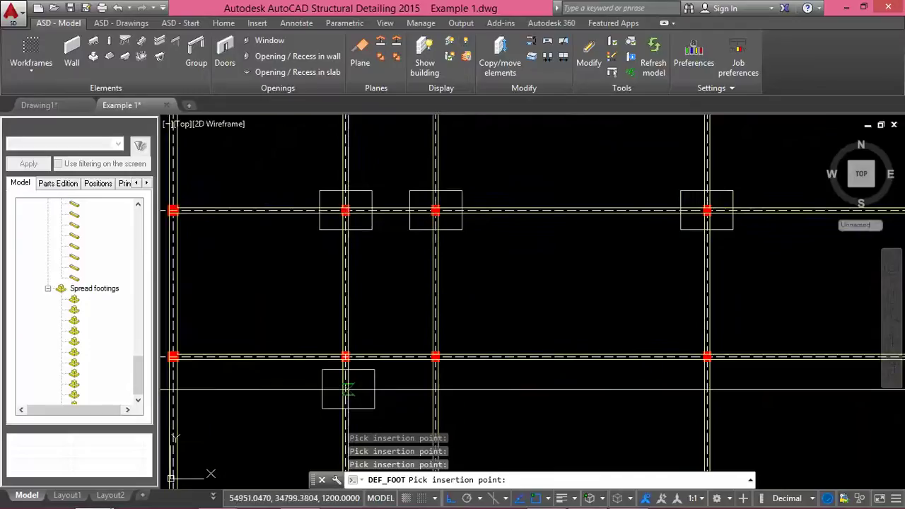
{"action": "middle_click_drag", "start_coordinate": [352, 362], "coordinate": [337, 322]}
{"action": "scroll", "coordinate": [203, 277], "scroll_direction": "up", "scroll_amount": 1}
{"action": "scroll", "coordinate": [203, 277], "scroll_direction": "up", "scroll_amount": 3}
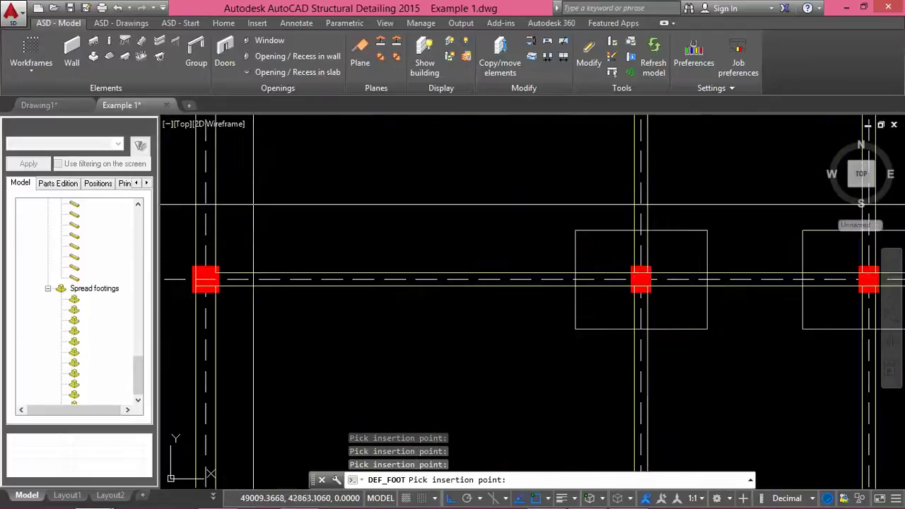
{"action": "scroll", "coordinate": [203, 277], "scroll_direction": "up", "scroll_amount": 2}
{"action": "scroll", "coordinate": [203, 277], "scroll_direction": "up", "scroll_amount": 1}
{"action": "scroll", "coordinate": [195, 277], "scroll_direction": "down", "scroll_amount": 3}
{"action": "scroll", "coordinate": [332, 285], "scroll_direction": "down", "scroll_amount": 2}
{"action": "key", "text": "Return"}
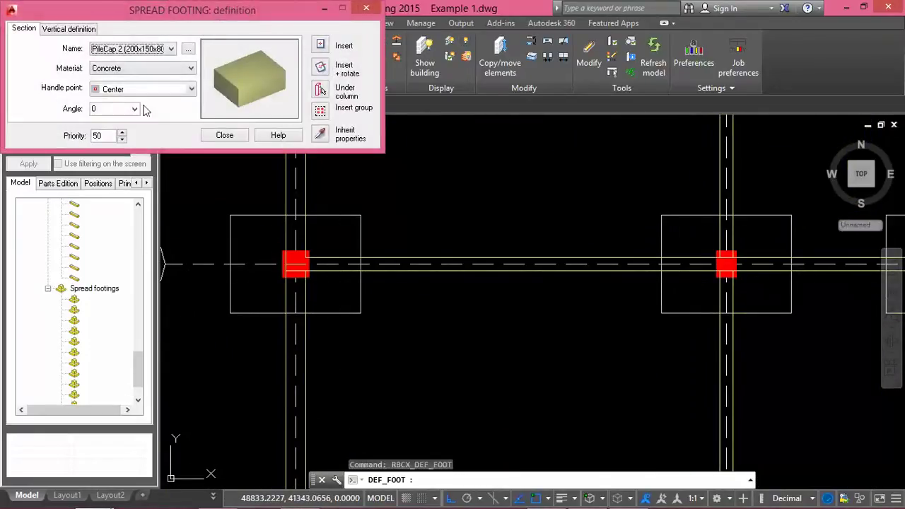
- Choose Pilecap 3(T-250x160x50) as the footing type and start inserting it
{"action": "left_click", "coordinate": [135, 49]}
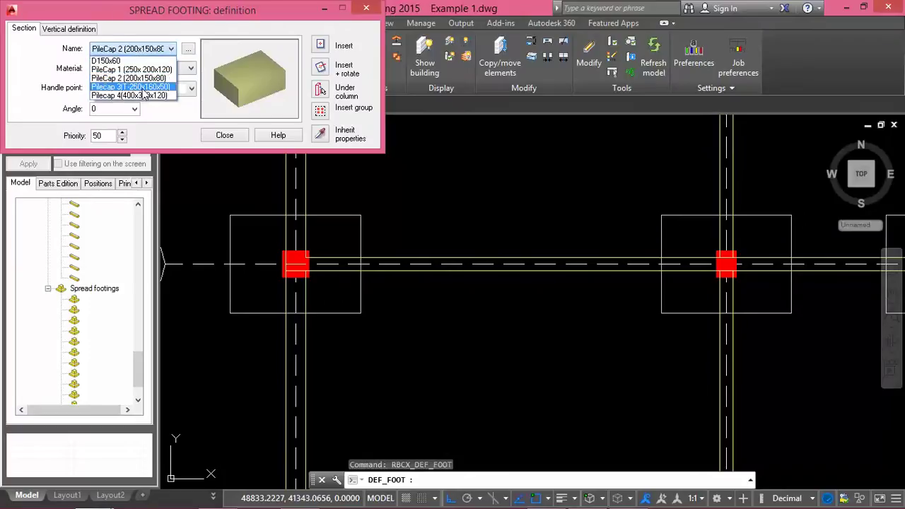
{"action": "left_click", "coordinate": [144, 87]}
{"action": "left_click", "coordinate": [320, 46]}
{"action": "scroll", "coordinate": [424, 282], "scroll_direction": "down", "scroll_amount": 5}
{"action": "scroll", "coordinate": [388, 257], "scroll_direction": "up", "scroll_amount": 3}
{"action": "scroll", "coordinate": [388, 257], "scroll_direction": "up", "scroll_amount": 3}
{"action": "scroll", "coordinate": [388, 258], "scroll_direction": "up", "scroll_amount": 2}
{"action": "scroll", "coordinate": [388, 257], "scroll_direction": "down", "scroll_amount": 2}
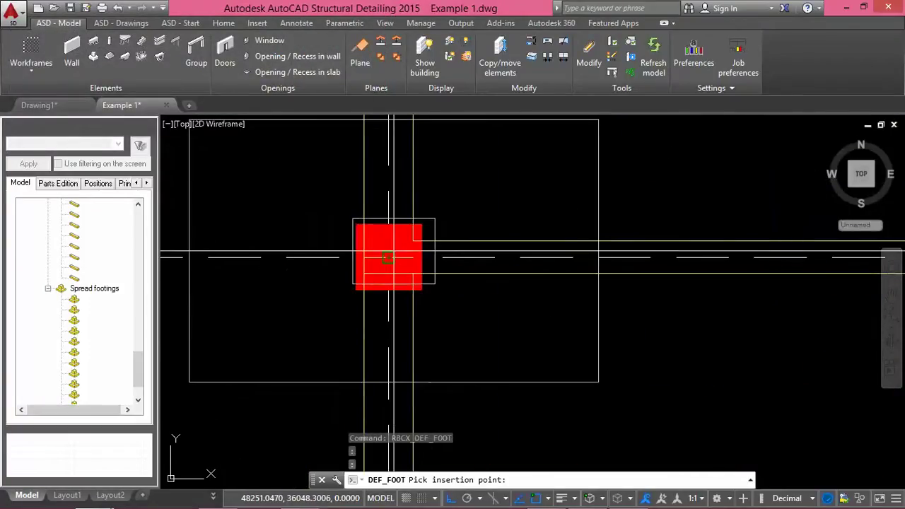
{"action": "scroll", "coordinate": [385, 254], "scroll_direction": "down", "scroll_amount": 3}
{"action": "scroll", "coordinate": [371, 290], "scroll_direction": "up", "scroll_amount": 2}
{"action": "scroll", "coordinate": [424, 279], "scroll_direction": "up", "scroll_amount": 2}
{"action": "scroll", "coordinate": [452, 269], "scroll_direction": "down", "scroll_amount": 1}
{"action": "scroll", "coordinate": [452, 269], "scroll_direction": "up", "scroll_amount": 1}
- Place Pilecap 3 caps on further column intersections, end placement, and reopen the spread footing settings
{"action": "left_click", "coordinate": [455, 287]}
{"action": "scroll", "coordinate": [456, 296], "scroll_direction": "down", "scroll_amount": 1}
{"action": "scroll", "coordinate": [455, 286], "scroll_direction": "down", "scroll_amount": 1}
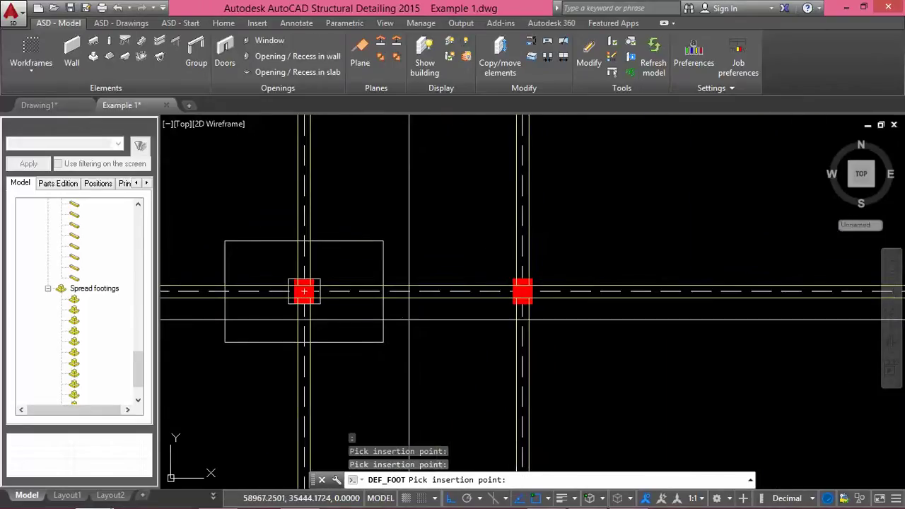
{"action": "scroll", "coordinate": [552, 277], "scroll_direction": "up", "scroll_amount": 2}
{"action": "left_click", "coordinate": [550, 278]}
{"action": "scroll", "coordinate": [516, 337], "scroll_direction": "down", "scroll_amount": 2}
{"action": "middle_click_drag", "start_coordinate": [516, 337], "coordinate": [311, 337]}
{"action": "middle_click_drag", "start_coordinate": [746, 312], "coordinate": [636, 309]}
{"action": "scroll", "coordinate": [636, 309], "scroll_direction": "up", "scroll_amount": 2}
{"action": "scroll", "coordinate": [633, 321], "scroll_direction": "up", "scroll_amount": 2}
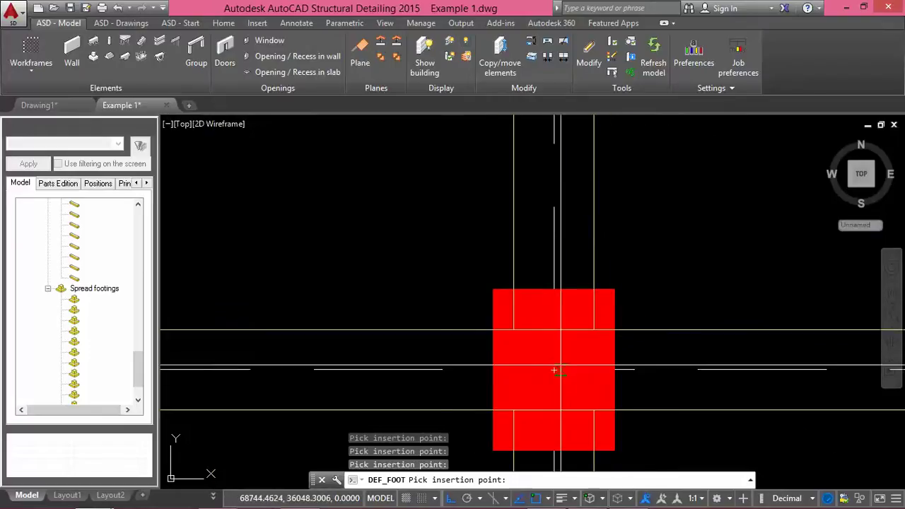
{"action": "scroll", "coordinate": [494, 373], "scroll_direction": "down", "scroll_amount": 3}
{"action": "scroll", "coordinate": [499, 373], "scroll_direction": "down", "scroll_amount": 1}
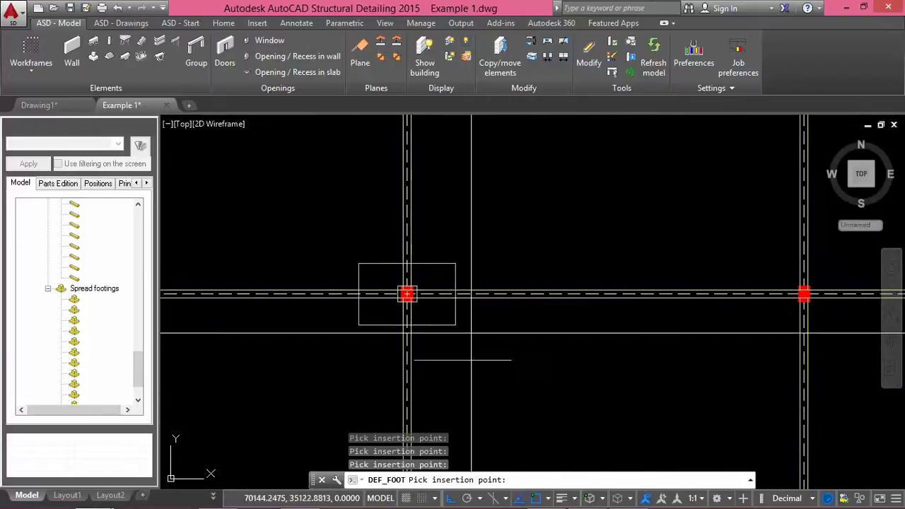
{"action": "middle_click_drag", "start_coordinate": [565, 295], "coordinate": [396, 295]}
{"action": "scroll", "coordinate": [638, 295], "scroll_direction": "up", "scroll_amount": 2}
{"action": "scroll", "coordinate": [651, 315], "scroll_direction": "up", "scroll_amount": 1}
{"action": "scroll", "coordinate": [651, 316], "scroll_direction": "up", "scroll_amount": 2}
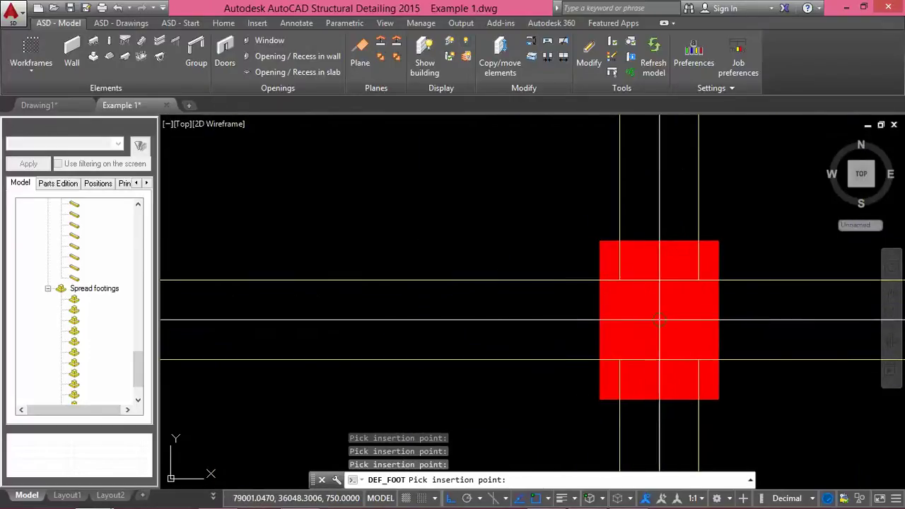
{"action": "scroll", "coordinate": [651, 319], "scroll_direction": "down", "scroll_amount": 1}
{"action": "scroll", "coordinate": [636, 321], "scroll_direction": "down", "scroll_amount": 3}
{"action": "middle_click_drag", "start_coordinate": [523, 289], "coordinate": [520, 330]}
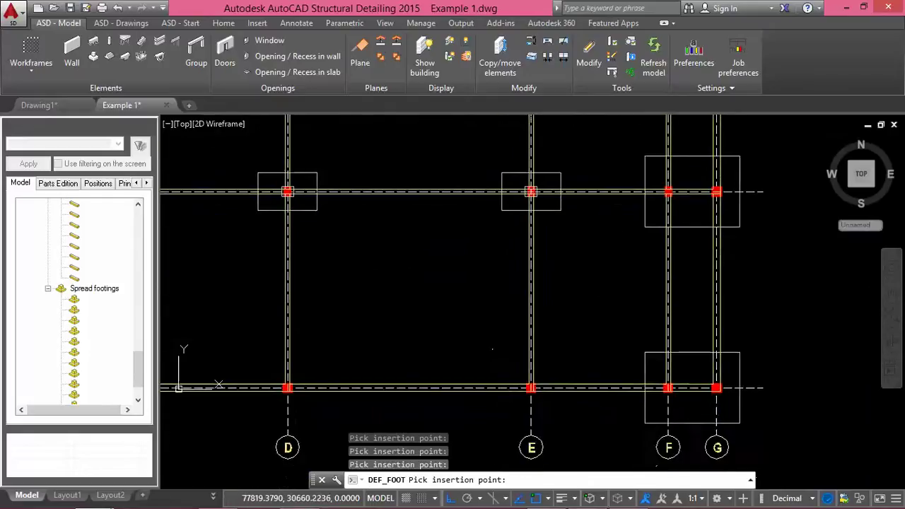
{"action": "scroll", "coordinate": [521, 329], "scroll_direction": "down", "scroll_amount": 1}
{"action": "mouse_move", "coordinate": [440, 299]}
{"action": "middle_mouse_down"}
{"action": "mouse_move", "coordinate": [492, 359]}
{"action": "mouse_move", "coordinate": [561, 366]}
{"action": "mouse_move", "coordinate": [545, 311]}
{"action": "middle_mouse_up"}
{"action": "middle_click_drag", "start_coordinate": [535, 343], "coordinate": [541, 344]}
{"action": "scroll", "coordinate": [541, 343], "scroll_direction": "down", "scroll_amount": 2}
{"action": "key", "text": "Escape"}
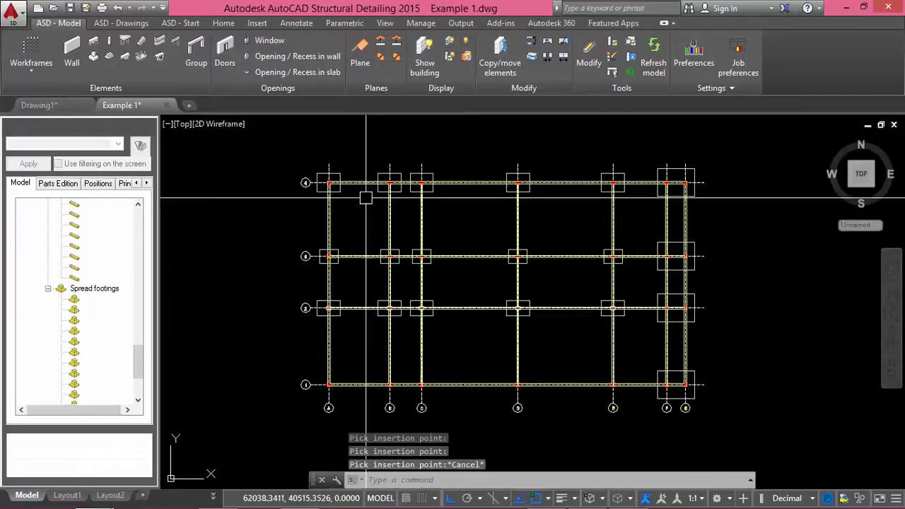
{"action": "left_click", "coordinate": [94, 57]}
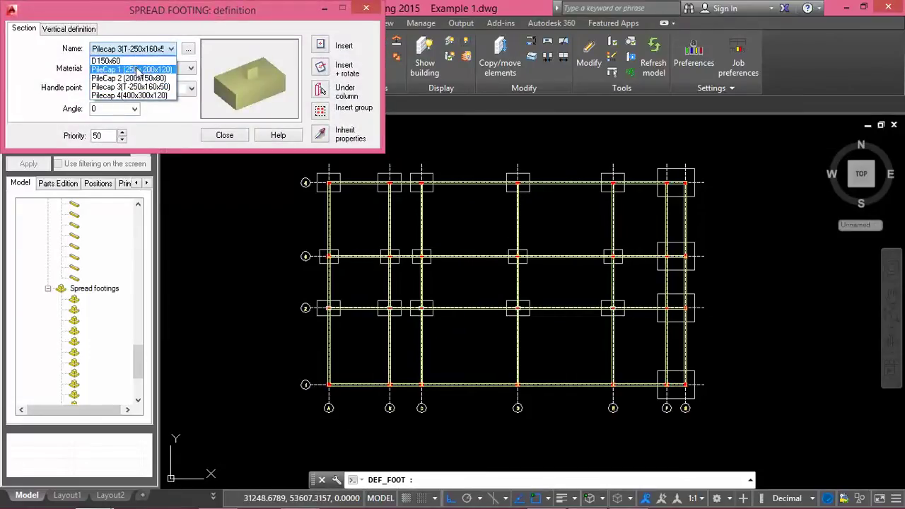
- Place PileCap 1 (250x200x120) caps on the row 1 column points, then end placement
{"action": "left_click", "coordinate": [136, 71]}
{"action": "left_click", "coordinate": [320, 45]}
{"action": "scroll", "coordinate": [336, 402], "scroll_direction": "up", "scroll_amount": 3}
{"action": "scroll", "coordinate": [336, 403], "scroll_direction": "up", "scroll_amount": 3}
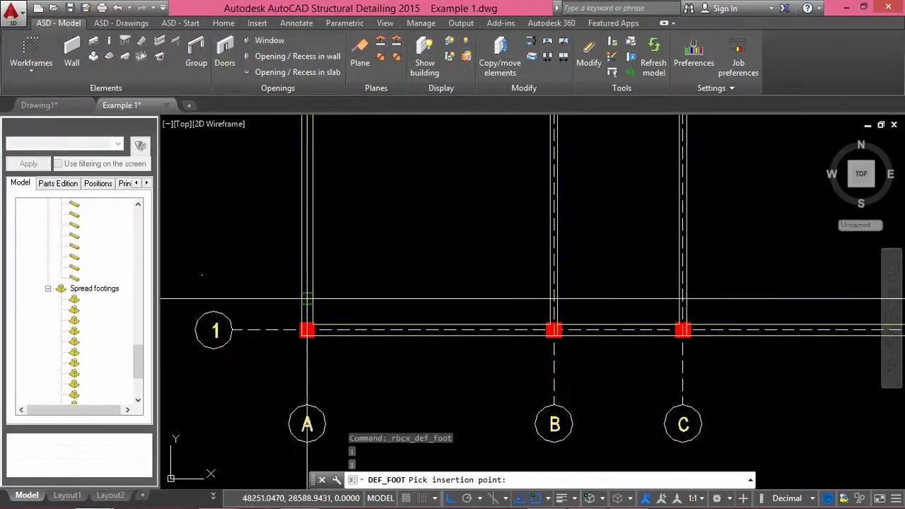
{"action": "scroll", "coordinate": [306, 309], "scroll_direction": "up", "scroll_amount": 5}
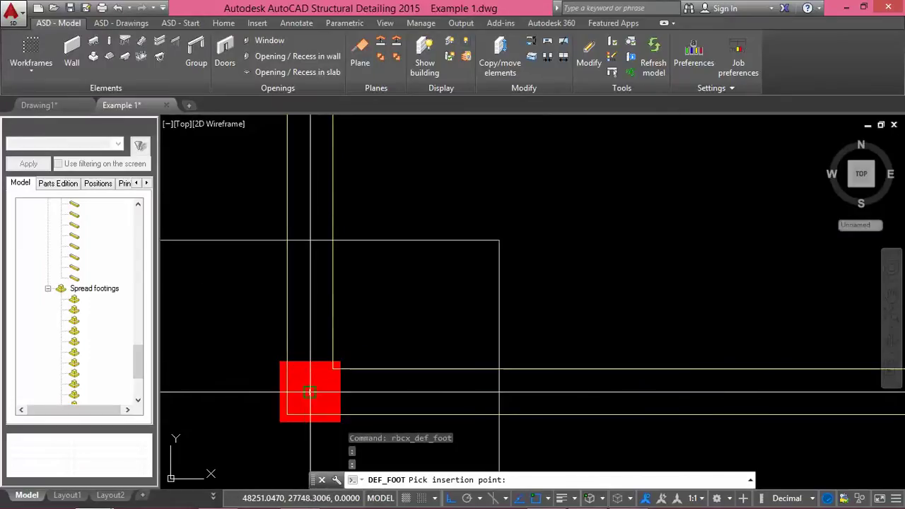
{"action": "scroll", "coordinate": [322, 367], "scroll_direction": "down", "scroll_amount": 5}
{"action": "scroll", "coordinate": [559, 405], "scroll_direction": "up", "scroll_amount": 2}
{"action": "scroll", "coordinate": [505, 323], "scroll_direction": "up", "scroll_amount": 2}
{"action": "scroll", "coordinate": [414, 359], "scroll_direction": "up", "scroll_amount": 2}
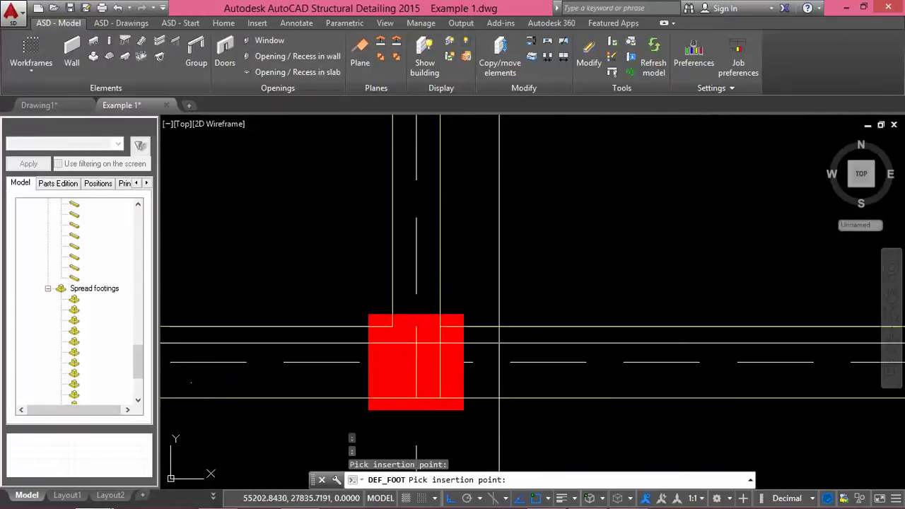
{"action": "left_click", "coordinate": [414, 361]}
{"action": "scroll", "coordinate": [570, 388], "scroll_direction": "down", "scroll_amount": 3}
{"action": "scroll", "coordinate": [571, 388], "scroll_direction": "up", "scroll_amount": 2}
{"action": "scroll", "coordinate": [236, 299], "scroll_direction": "up", "scroll_amount": 3}
{"action": "scroll", "coordinate": [310, 304], "scroll_direction": "up", "scroll_amount": 5}
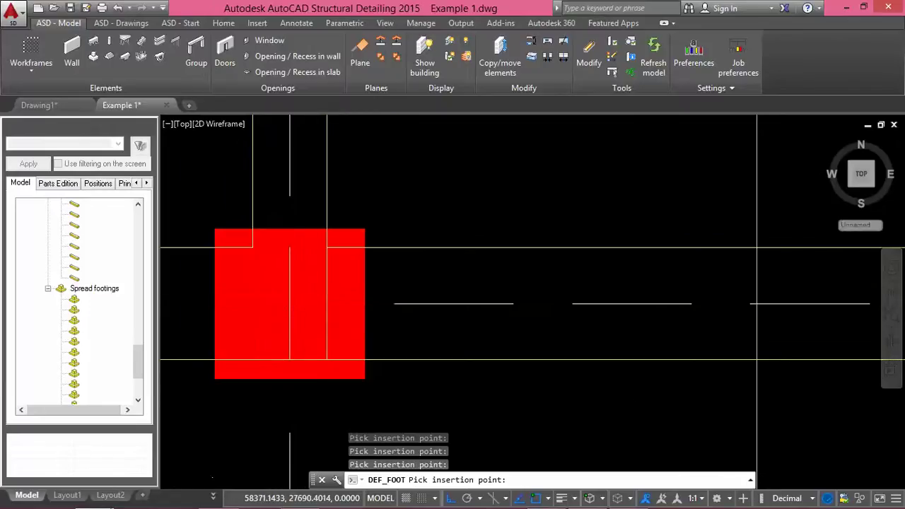
{"action": "scroll", "coordinate": [290, 304], "scroll_direction": "down", "scroll_amount": 6}
{"action": "scroll", "coordinate": [494, 403], "scroll_direction": "up", "scroll_amount": 4}
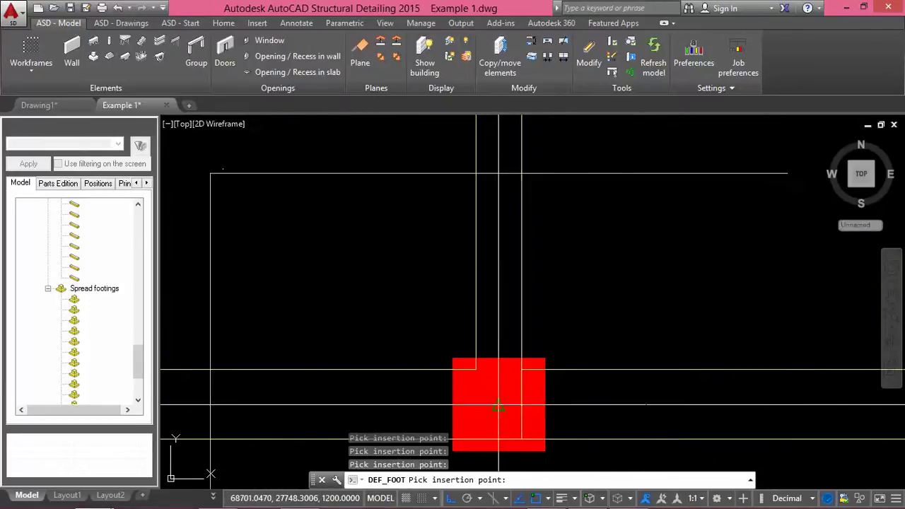
{"action": "scroll", "coordinate": [498, 403], "scroll_direction": "down", "scroll_amount": 3}
{"action": "scroll", "coordinate": [478, 309], "scroll_direction": "up", "scroll_amount": 3}
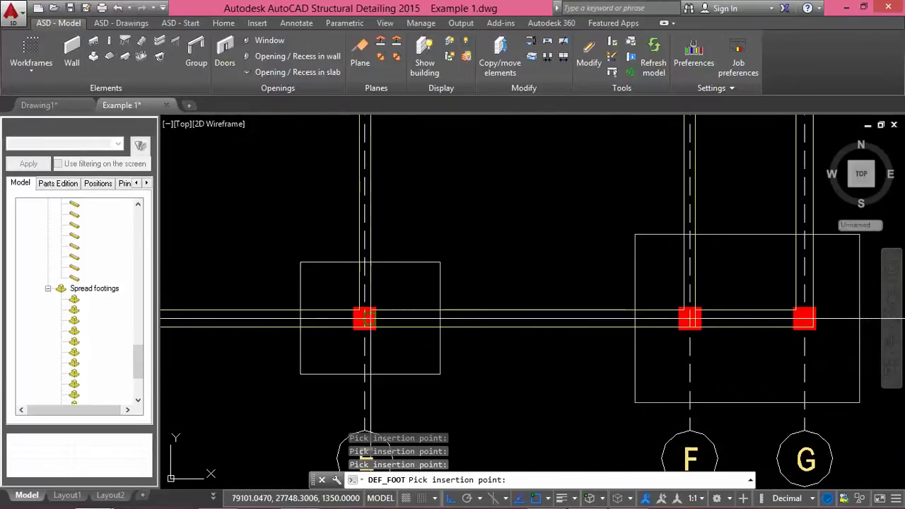
{"action": "scroll", "coordinate": [365, 346], "scroll_direction": "down", "scroll_amount": 4}
{"action": "key", "text": "Escape"}
- Pan the plan so the whole column grid is back in view
{"action": "scroll", "coordinate": [393, 339], "scroll_direction": "down", "scroll_amount": 4}
{"action": "scroll", "coordinate": [306, 260], "scroll_direction": "up", "scroll_amount": 3}
{"action": "scroll", "coordinate": [306, 260], "scroll_direction": "down", "scroll_amount": 2}
{"action": "scroll", "coordinate": [353, 266], "scroll_direction": "down", "scroll_amount": 2}
{"action": "mouse_move", "coordinate": [353, 305]}
{"action": "middle_mouse_down"}
{"action": "mouse_move", "coordinate": [353, 332]}
{"action": "mouse_move", "coordinate": [374, 252]}
{"action": "mouse_move", "coordinate": [366, 280]}
{"action": "middle_mouse_up"}
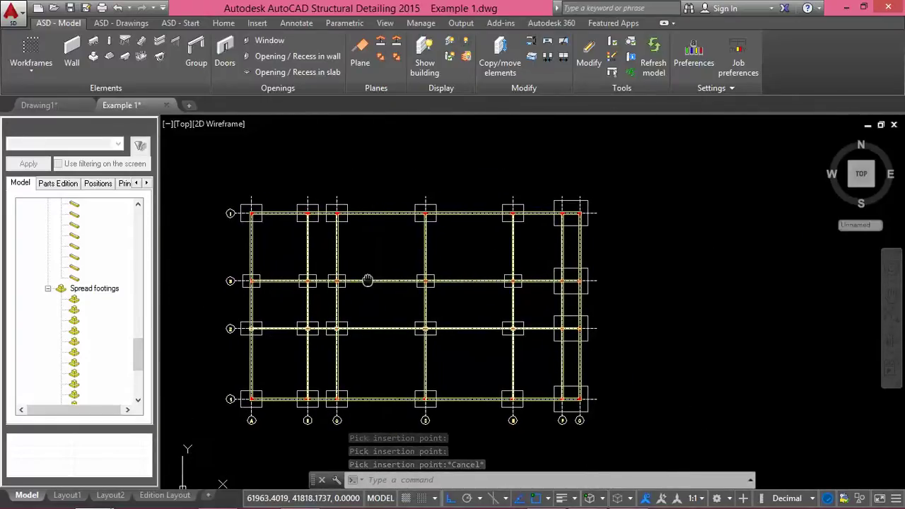
{"action": "middle_click_drag", "start_coordinate": [374, 332], "coordinate": [373, 313]}
{"action": "middle_click_drag", "start_coordinate": [480, 423], "coordinate": [480, 374]}
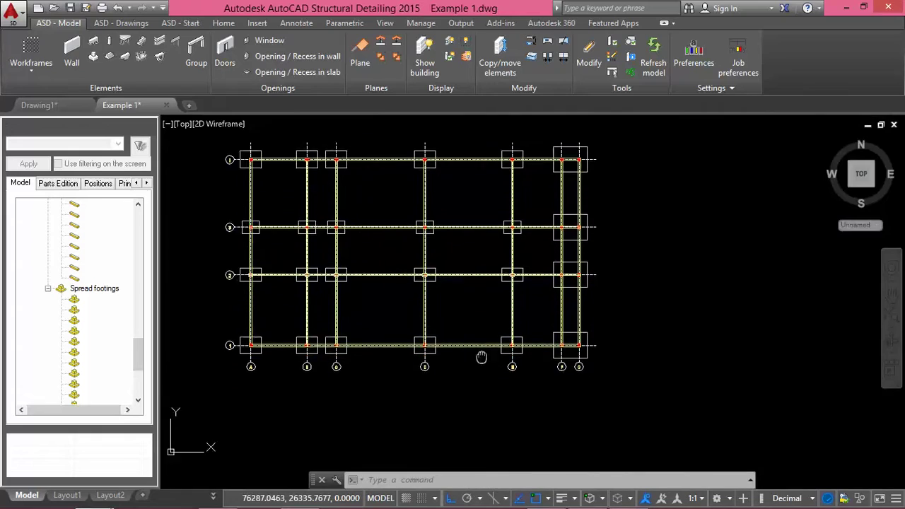
{"action": "mouse_move", "coordinate": [860, 174]}
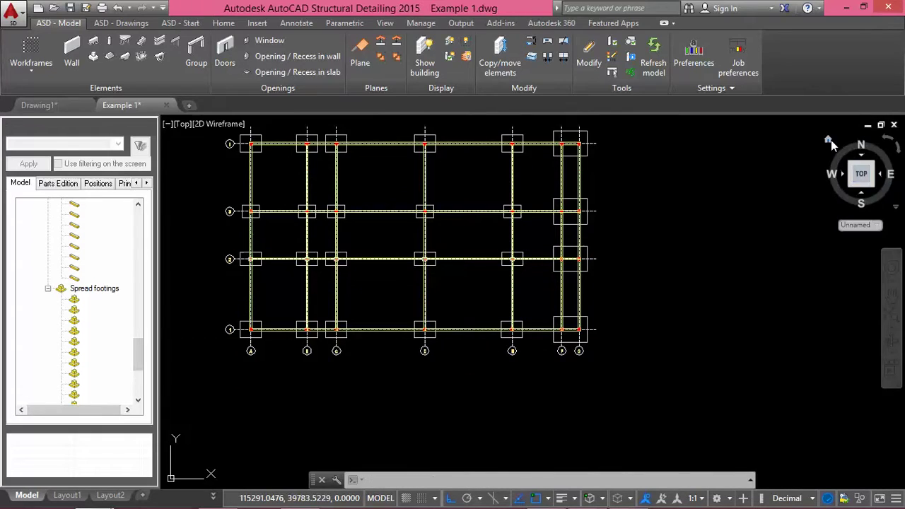
- Switch to the 3D home view of the foundation model and zoom to frame it
{"action": "left_click", "coordinate": [828, 139]}
{"action": "scroll", "coordinate": [460, 342], "scroll_direction": "up", "scroll_amount": 5}
{"action": "scroll", "coordinate": [460, 342], "scroll_direction": "up", "scroll_amount": 4}
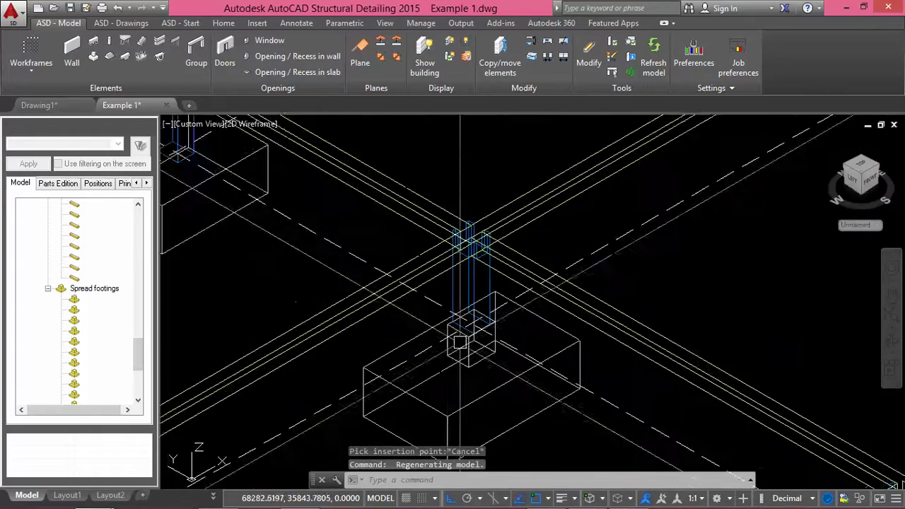
{"action": "scroll", "coordinate": [452, 332], "scroll_direction": "up", "scroll_amount": 1}
{"action": "scroll", "coordinate": [452, 340], "scroll_direction": "down", "scroll_amount": 5}
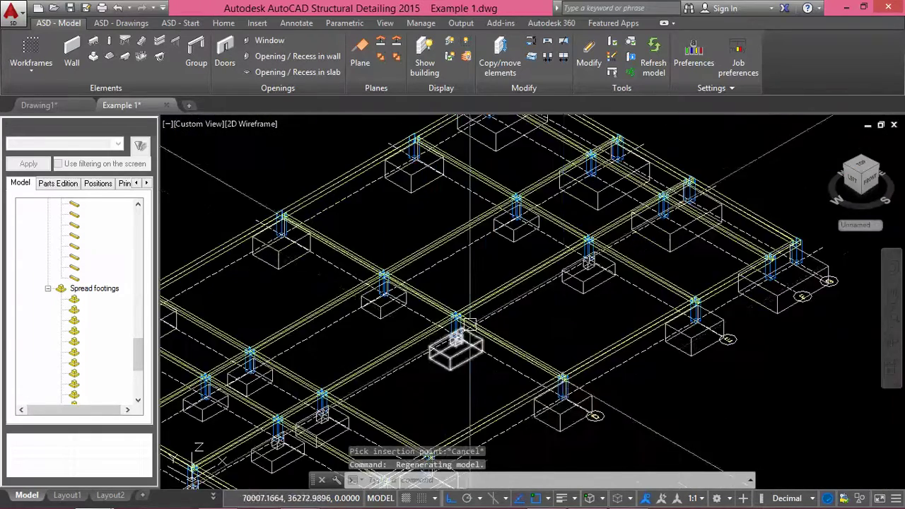
{"action": "scroll", "coordinate": [558, 283], "scroll_direction": "up", "scroll_amount": 5}
{"action": "scroll", "coordinate": [565, 268], "scroll_direction": "down", "scroll_amount": 2}
{"action": "scroll", "coordinate": [565, 262], "scroll_direction": "down", "scroll_amount": 1}
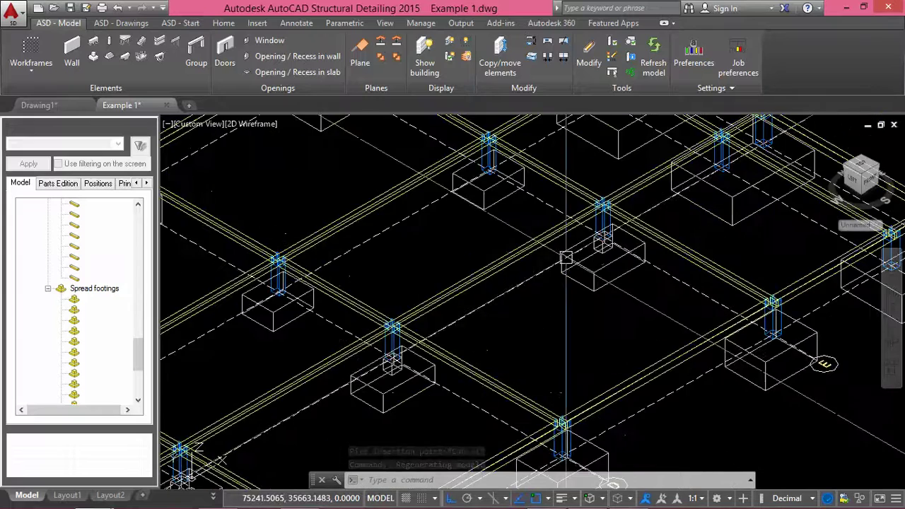
{"action": "scroll", "coordinate": [566, 258], "scroll_direction": "up", "scroll_amount": 4}
{"action": "scroll", "coordinate": [622, 283], "scroll_direction": "up", "scroll_amount": 2}
{"action": "scroll", "coordinate": [615, 296], "scroll_direction": "down", "scroll_amount": 3}
{"action": "scroll", "coordinate": [600, 346], "scroll_direction": "down", "scroll_amount": 3}
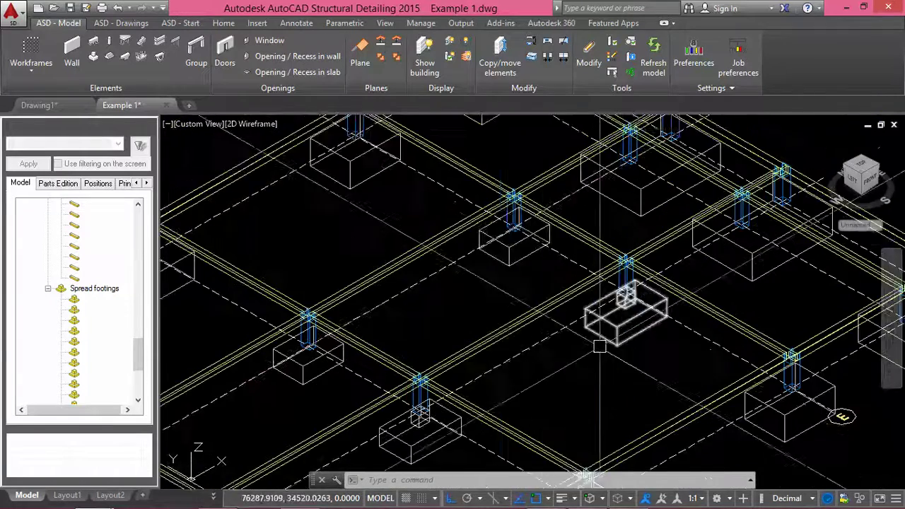
- Change the viewport visual style from 2D Wireframe to Shaded
{"action": "middle_click_drag", "start_coordinate": [599, 347], "coordinate": [587, 330]}
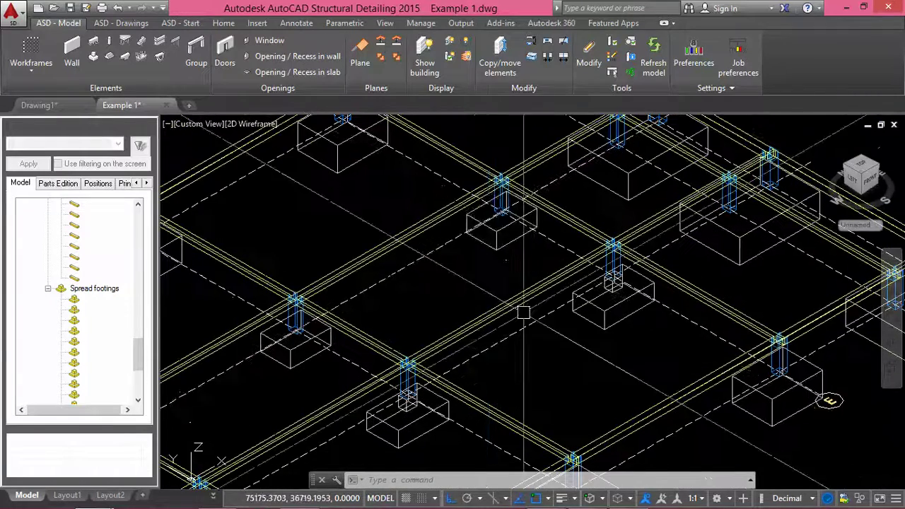
{"action": "left_click", "coordinate": [244, 125]}
{"action": "left_click", "coordinate": [267, 220]}
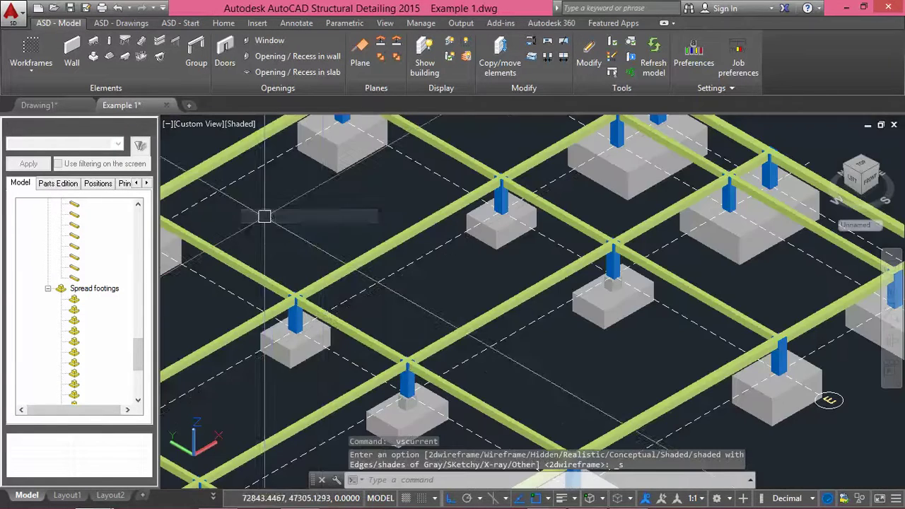
- Zoom in close on one shaded pile cap and its column
{"action": "scroll", "coordinate": [381, 368], "scroll_direction": "up", "scroll_amount": 2}
{"action": "scroll", "coordinate": [417, 396], "scroll_direction": "up", "scroll_amount": 2}
{"action": "scroll", "coordinate": [424, 407], "scroll_direction": "up", "scroll_amount": 3}
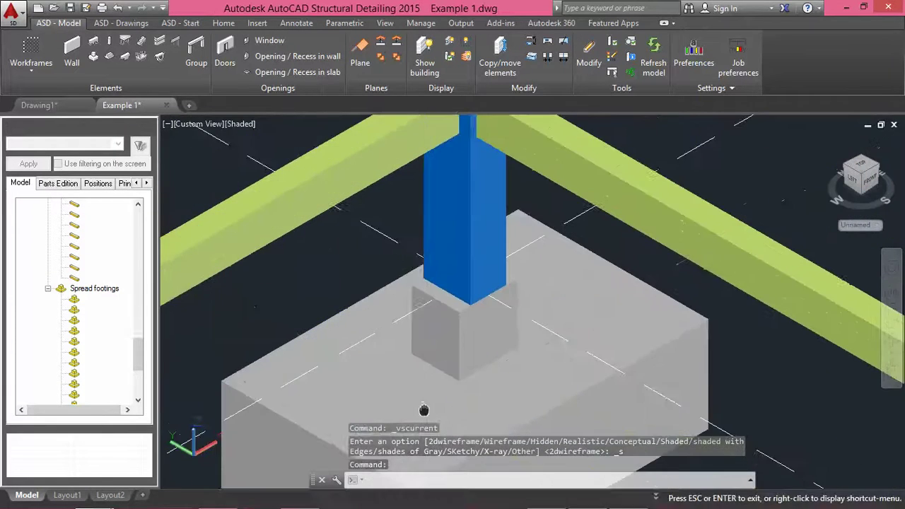
{"action": "scroll", "coordinate": [440, 319], "scroll_direction": "up", "scroll_amount": 2}
{"action": "scroll", "coordinate": [458, 279], "scroll_direction": "down", "scroll_amount": 3}
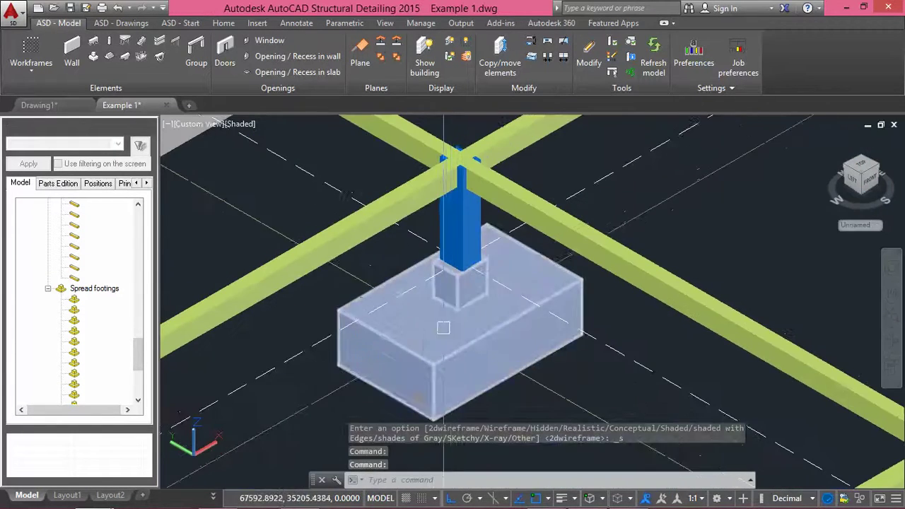
{"action": "scroll", "coordinate": [446, 282], "scroll_direction": "up", "scroll_amount": 2}
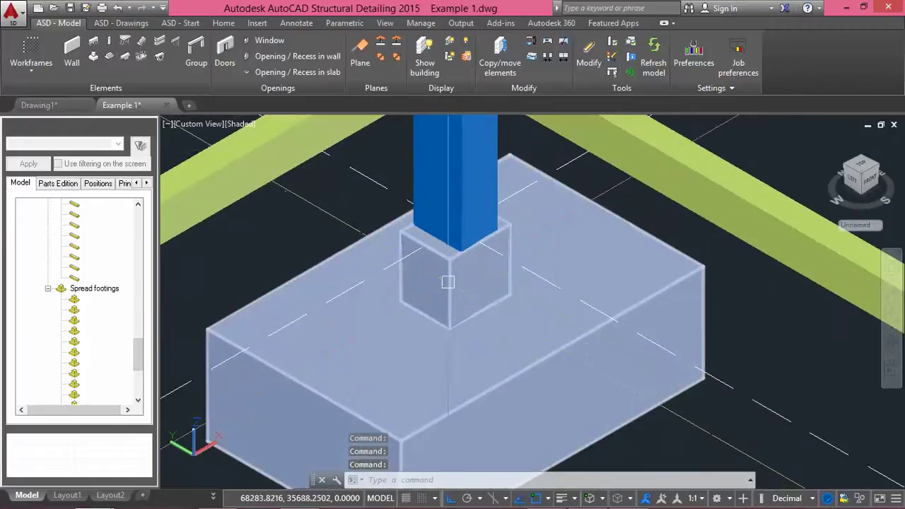
{"action": "scroll", "coordinate": [456, 283], "scroll_direction": "up", "scroll_amount": 1}
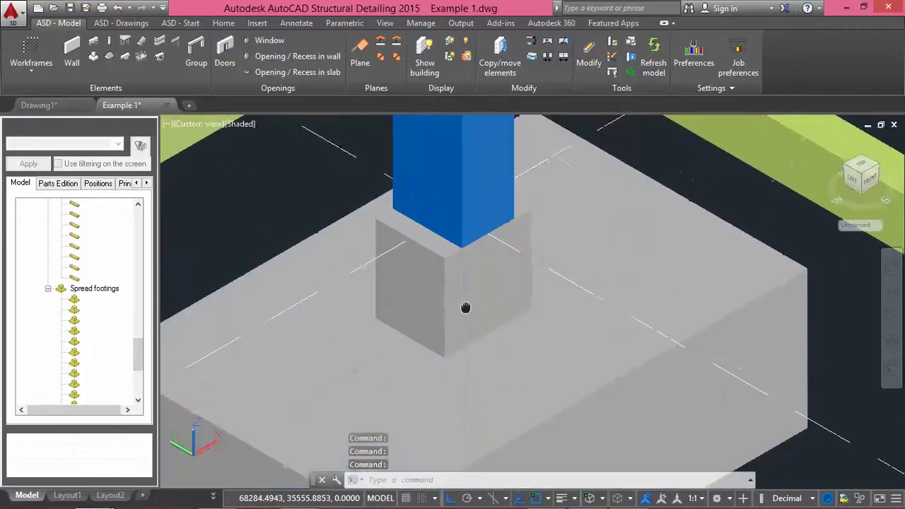
{"action": "scroll", "coordinate": [465, 309], "scroll_direction": "up", "scroll_amount": 1}
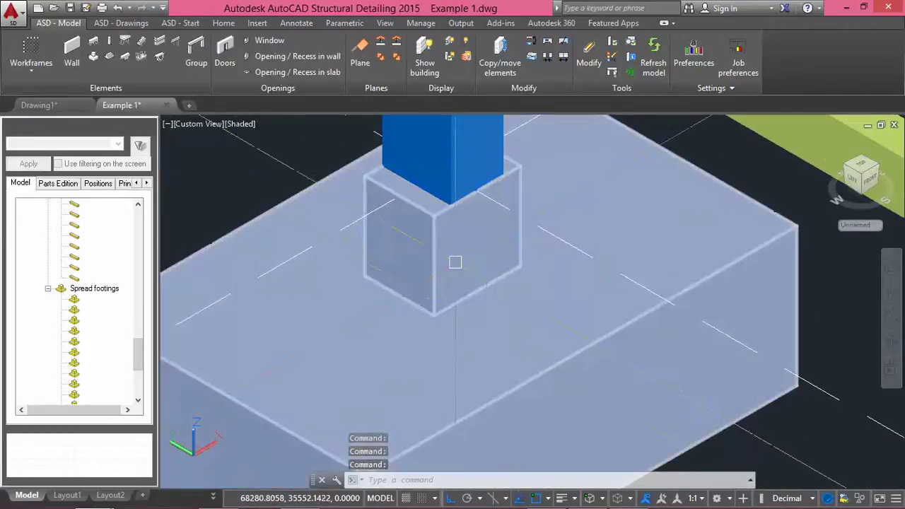
{"action": "scroll", "coordinate": [487, 264], "scroll_direction": "down", "scroll_amount": 5}
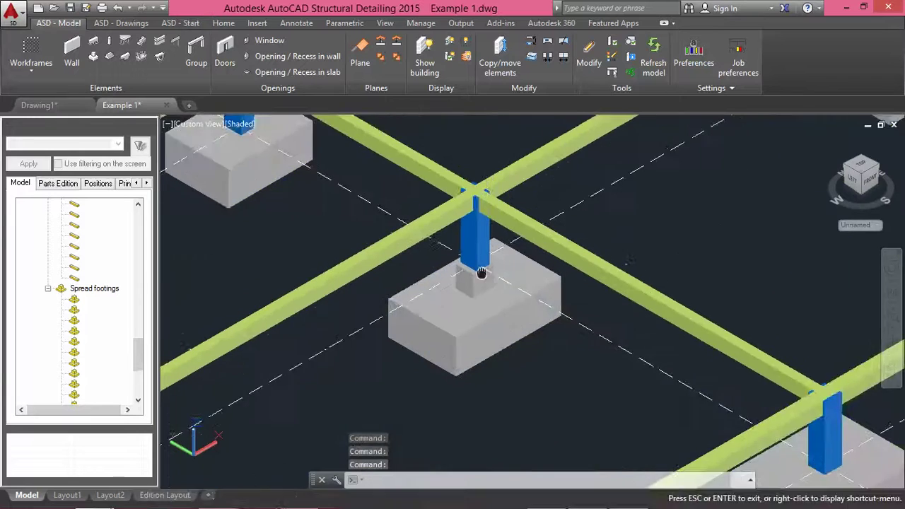
{"action": "scroll", "coordinate": [537, 353], "scroll_direction": "up", "scroll_amount": 3}
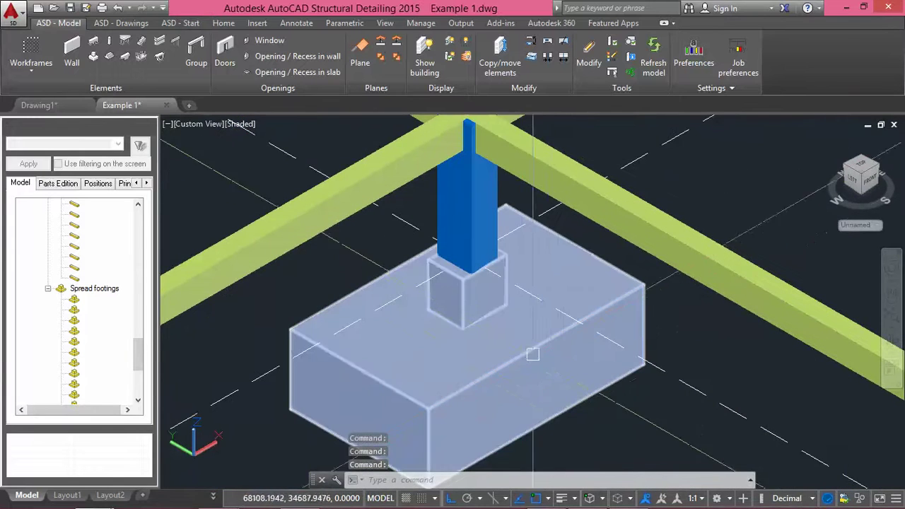
{"action": "scroll", "coordinate": [549, 335], "scroll_direction": "down", "scroll_amount": 6}
{"action": "scroll", "coordinate": [477, 213], "scroll_direction": "up", "scroll_amount": 1}
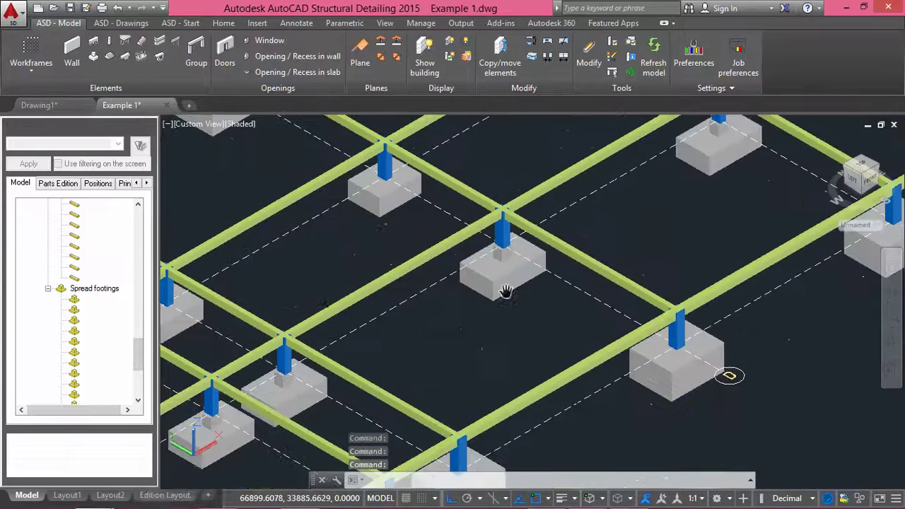
- Pan across the foundation and orbit down to a low view from behind the grid
{"action": "middle_click_drag", "start_coordinate": [477, 212], "coordinate": [646, 232]}
{"action": "scroll", "coordinate": [689, 209], "scroll_direction": "down", "scroll_amount": 1}
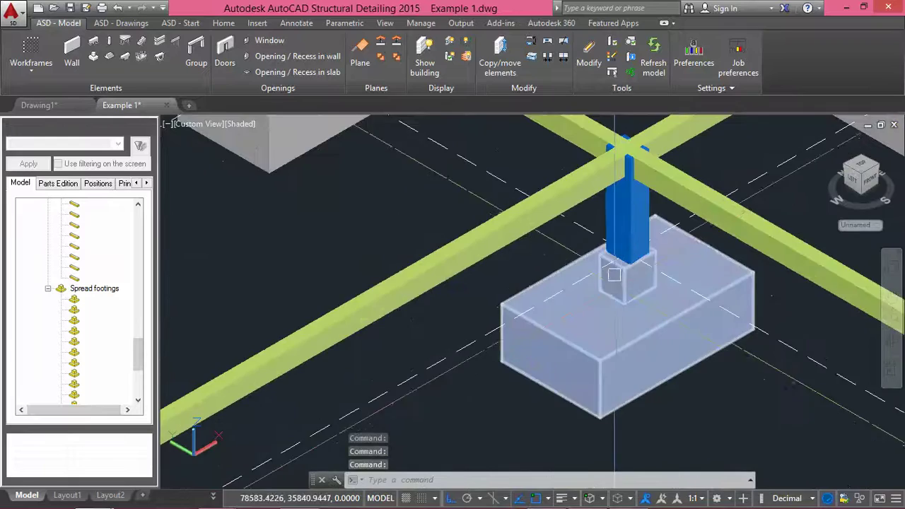
{"action": "scroll", "coordinate": [689, 209], "scroll_direction": "down", "scroll_amount": 3}
{"action": "scroll", "coordinate": [689, 209], "scroll_direction": "down", "scroll_amount": 2}
{"action": "middle_click_drag", "start_coordinate": [523, 325], "coordinate": [506, 295]}
{"action": "middle_click_drag", "start_coordinate": [502, 337], "coordinate": [543, 300], "text": "shift"}
{"action": "middle_click_drag", "start_coordinate": [599, 318], "coordinate": [560, 357], "text": "shift"}
{"action": "mouse_move", "coordinate": [423, 382]}
{"action": "middle_mouse_down", "text": "shift"}
{"action": "mouse_move", "coordinate": [501, 371]}
{"action": "mouse_move", "coordinate": [430, 355]}
{"action": "middle_mouse_up", "text": "shift"}
{"action": "scroll", "coordinate": [427, 375], "scroll_direction": "up", "scroll_amount": 3}
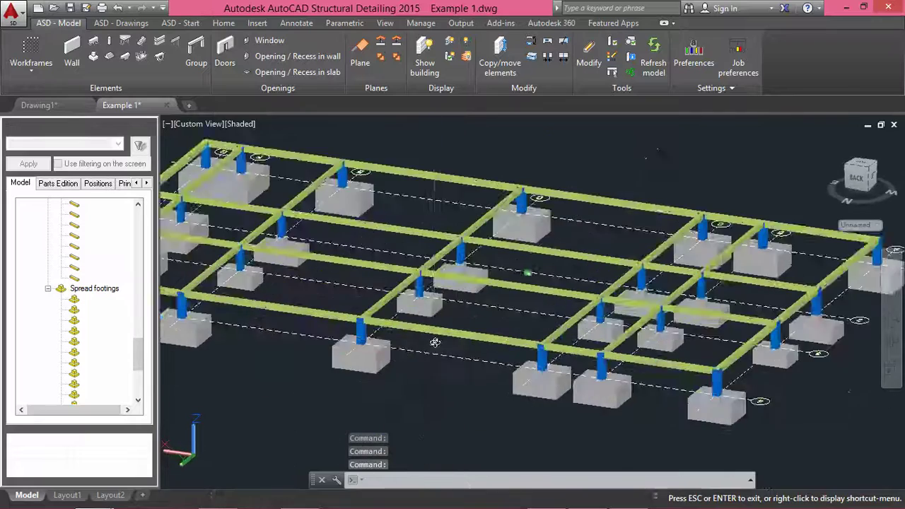
- Orbit and zoom around a single pile cap and the beam grid above it
{"action": "scroll", "coordinate": [424, 396], "scroll_direction": "up", "scroll_amount": 5}
{"action": "scroll", "coordinate": [422, 301], "scroll_direction": "up", "scroll_amount": 4}
{"action": "middle_click_drag", "start_coordinate": [424, 304], "coordinate": [445, 332], "text": "shift"}
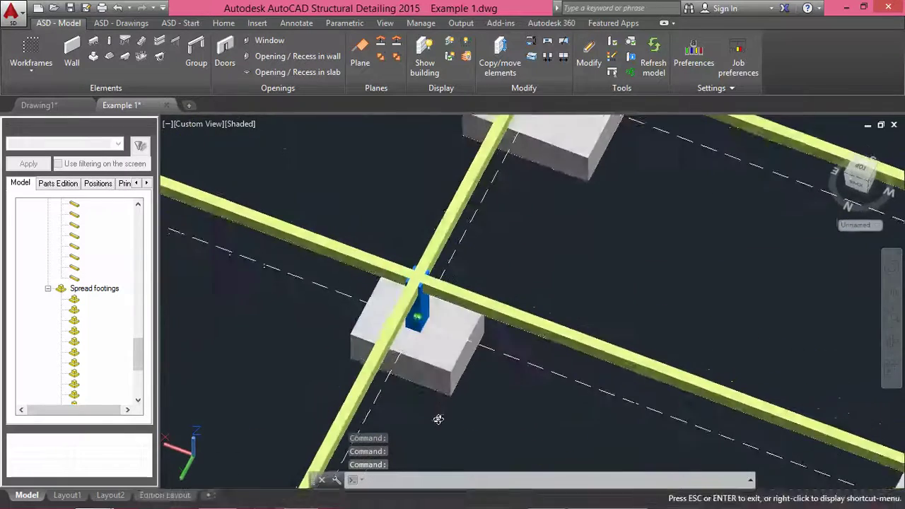
{"action": "scroll", "coordinate": [450, 343], "scroll_direction": "up", "scroll_amount": 3}
{"action": "scroll", "coordinate": [450, 340], "scroll_direction": "down", "scroll_amount": 3}
{"action": "scroll", "coordinate": [445, 336], "scroll_direction": "down", "scroll_amount": 3}
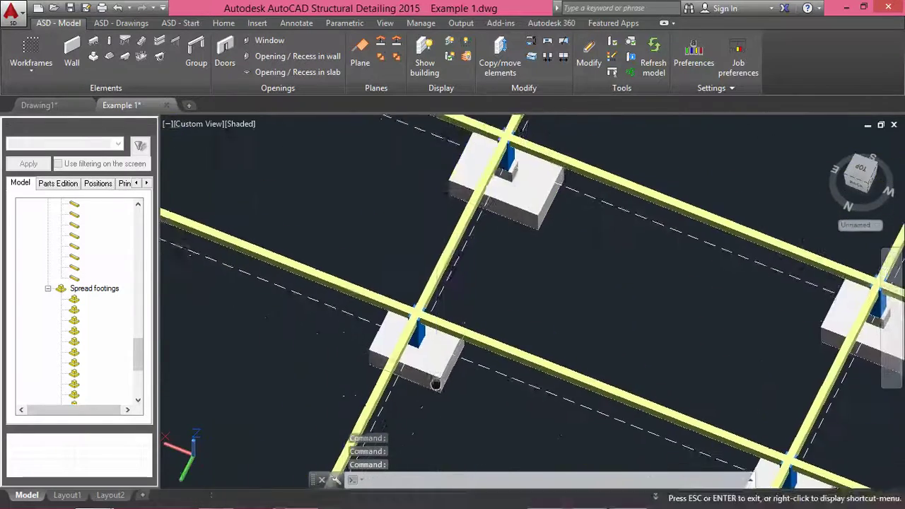
{"action": "middle_click_drag", "start_coordinate": [442, 332], "coordinate": [429, 325], "text": "shift"}
{"action": "scroll", "coordinate": [429, 325], "scroll_direction": "up", "scroll_amount": 3}
{"action": "scroll", "coordinate": [440, 286], "scroll_direction": "up", "scroll_amount": 3}
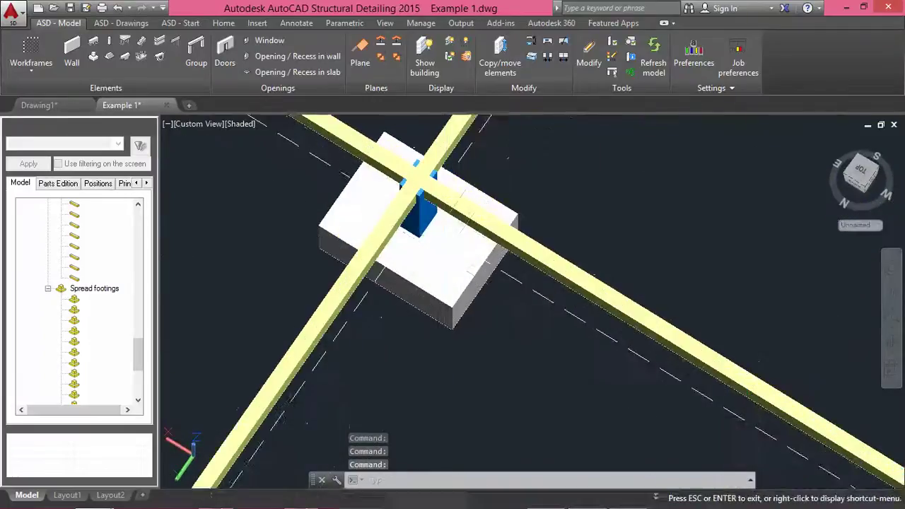
{"action": "scroll", "coordinate": [444, 311], "scroll_direction": "up", "scroll_amount": 2}
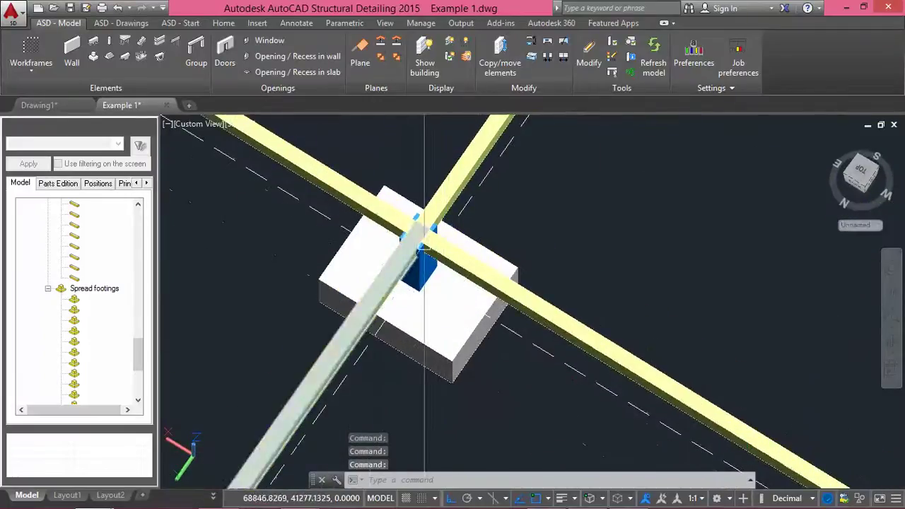
{"action": "mouse_move", "coordinate": [448, 203]}
{"action": "middle_mouse_down", "text": "shift"}
{"action": "mouse_move", "coordinate": [341, 307]}
{"action": "mouse_move", "coordinate": [352, 316]}
{"action": "middle_mouse_up", "text": "shift"}
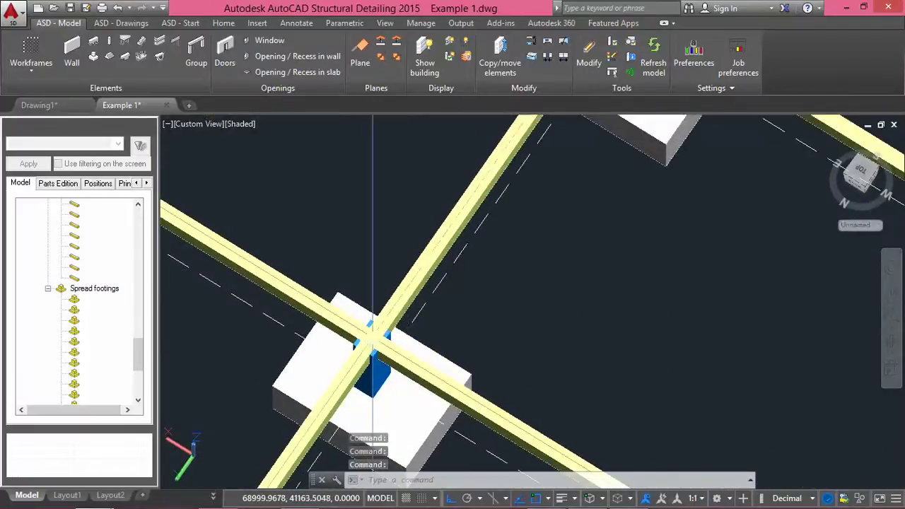
{"action": "scroll", "coordinate": [373, 335], "scroll_direction": "down", "scroll_amount": 3}
{"action": "scroll", "coordinate": [372, 336], "scroll_direction": "down", "scroll_amount": 4}
{"action": "mouse_move", "coordinate": [424, 283]}
{"action": "middle_mouse_down", "text": "shift"}
{"action": "mouse_move", "coordinate": [483, 253]}
{"action": "mouse_move", "coordinate": [577, 316]}
{"action": "mouse_move", "coordinate": [572, 283]}
{"action": "middle_mouse_up", "text": "shift"}
- Tilt the footing grid to a steeper angle, dismissing the object snap menu
{"action": "scroll", "coordinate": [452, 253], "scroll_direction": "up", "scroll_amount": 5}
{"action": "scroll", "coordinate": [502, 373], "scroll_direction": "up", "scroll_amount": 2}
{"action": "middle_click_drag", "start_coordinate": [581, 321], "coordinate": [518, 315], "text": "shift"}
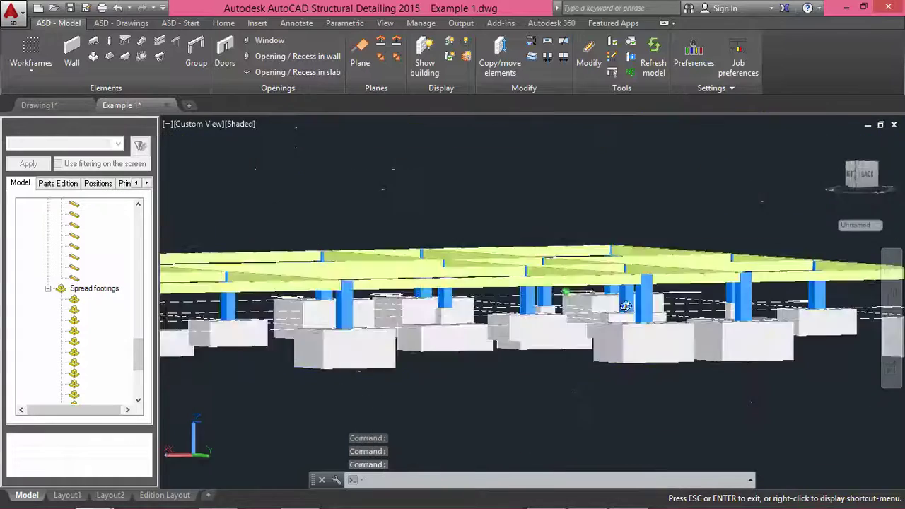
{"action": "scroll", "coordinate": [517, 315], "scroll_direction": "down", "scroll_amount": 5}
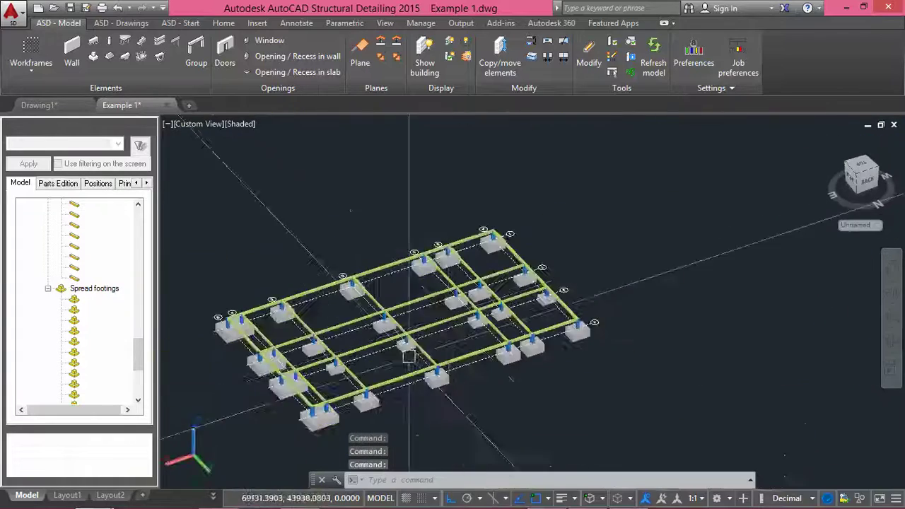
{"action": "middle_click_drag", "start_coordinate": [518, 316], "coordinate": [426, 362], "text": "shift"}
{"action": "mouse_move", "coordinate": [576, 291]}
{"action": "middle_mouse_down", "text": "shift"}
{"action": "mouse_move", "coordinate": [603, 398]}
{"action": "mouse_move", "coordinate": [288, 410]}
{"action": "mouse_move", "coordinate": [370, 347]}
{"action": "mouse_move", "coordinate": [371, 332]}
{"action": "middle_mouse_up", "text": "shift"}
{"action": "scroll", "coordinate": [369, 347], "scroll_direction": "up", "scroll_amount": 5}
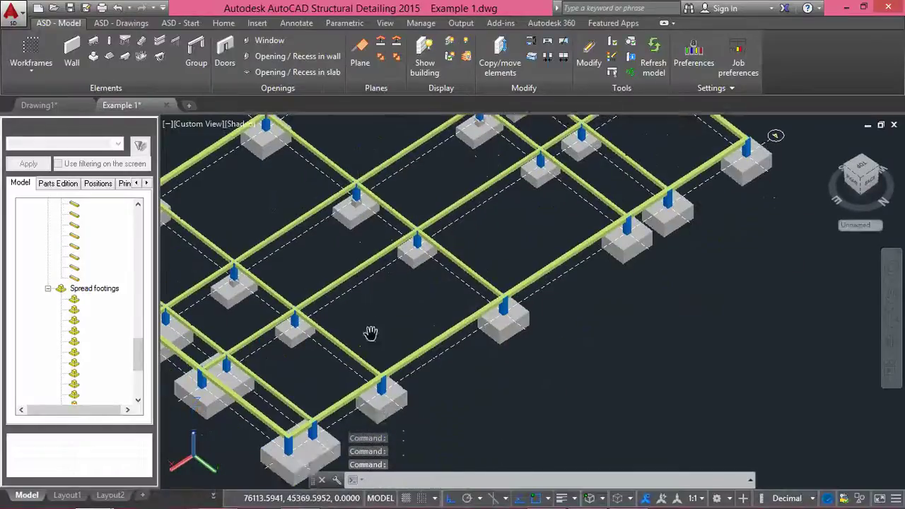
{"action": "scroll", "coordinate": [370, 333], "scroll_direction": "down", "scroll_amount": 3}
{"action": "right_click", "coordinate": [436, 345], "text": "shift"}
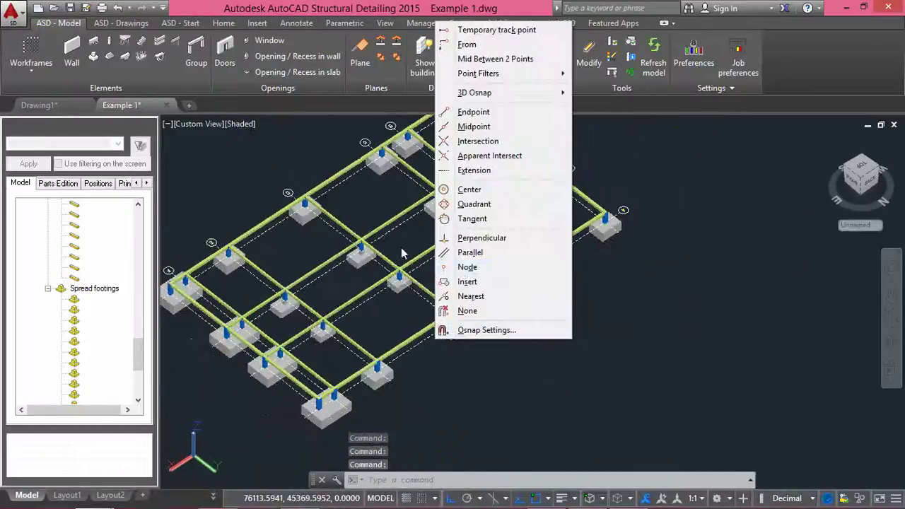
{"action": "key", "text": "Escape"}
- Orbit to a flatter, closer view of the footing grid and pan it into place
{"action": "middle_click_drag", "start_coordinate": [406, 248], "coordinate": [131, 115], "text": "shift"}
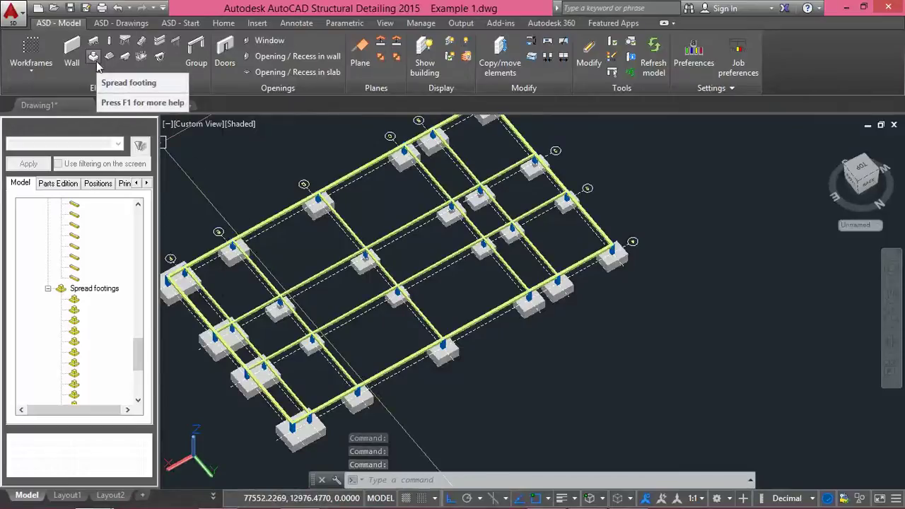
{"action": "mouse_move", "coordinate": [484, 306]}
{"action": "middle_mouse_down", "text": "shift"}
{"action": "mouse_move", "coordinate": [519, 353]}
{"action": "mouse_move", "coordinate": [549, 299]}
{"action": "mouse_move", "coordinate": [501, 367]}
{"action": "mouse_move", "coordinate": [492, 371]}
{"action": "mouse_move", "coordinate": [487, 353]}
{"action": "middle_mouse_up", "text": "shift"}
{"action": "scroll", "coordinate": [468, 307], "scroll_direction": "up", "scroll_amount": 2}
{"action": "mouse_move", "coordinate": [469, 307]}
{"action": "middle_mouse_down", "text": "shift"}
{"action": "mouse_move", "coordinate": [474, 347]}
{"action": "mouse_move", "coordinate": [474, 330]}
{"action": "mouse_move", "coordinate": [432, 385]}
{"action": "mouse_move", "coordinate": [438, 344]}
{"action": "mouse_move", "coordinate": [430, 375]}
{"action": "middle_mouse_up", "text": "shift"}
{"action": "scroll", "coordinate": [471, 323], "scroll_direction": "up", "scroll_amount": 3}
{"action": "scroll", "coordinate": [432, 385], "scroll_direction": "down", "scroll_amount": 3}
{"action": "scroll", "coordinate": [430, 375], "scroll_direction": "down", "scroll_amount": 3}
{"action": "mouse_move", "coordinate": [493, 361]}
{"action": "middle_mouse_down"}
{"action": "mouse_move", "coordinate": [421, 353]}
{"action": "mouse_move", "coordinate": [449, 389]}
{"action": "mouse_move", "coordinate": [426, 360]}
{"action": "middle_mouse_up"}
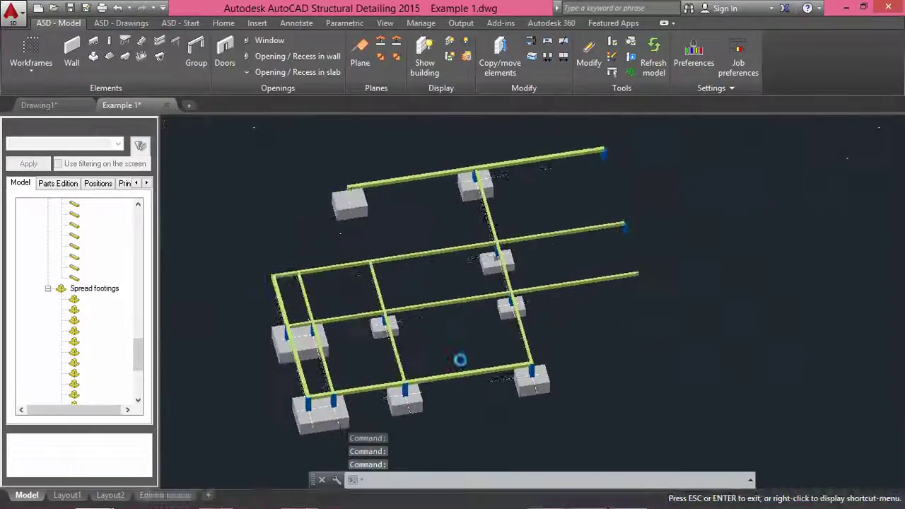